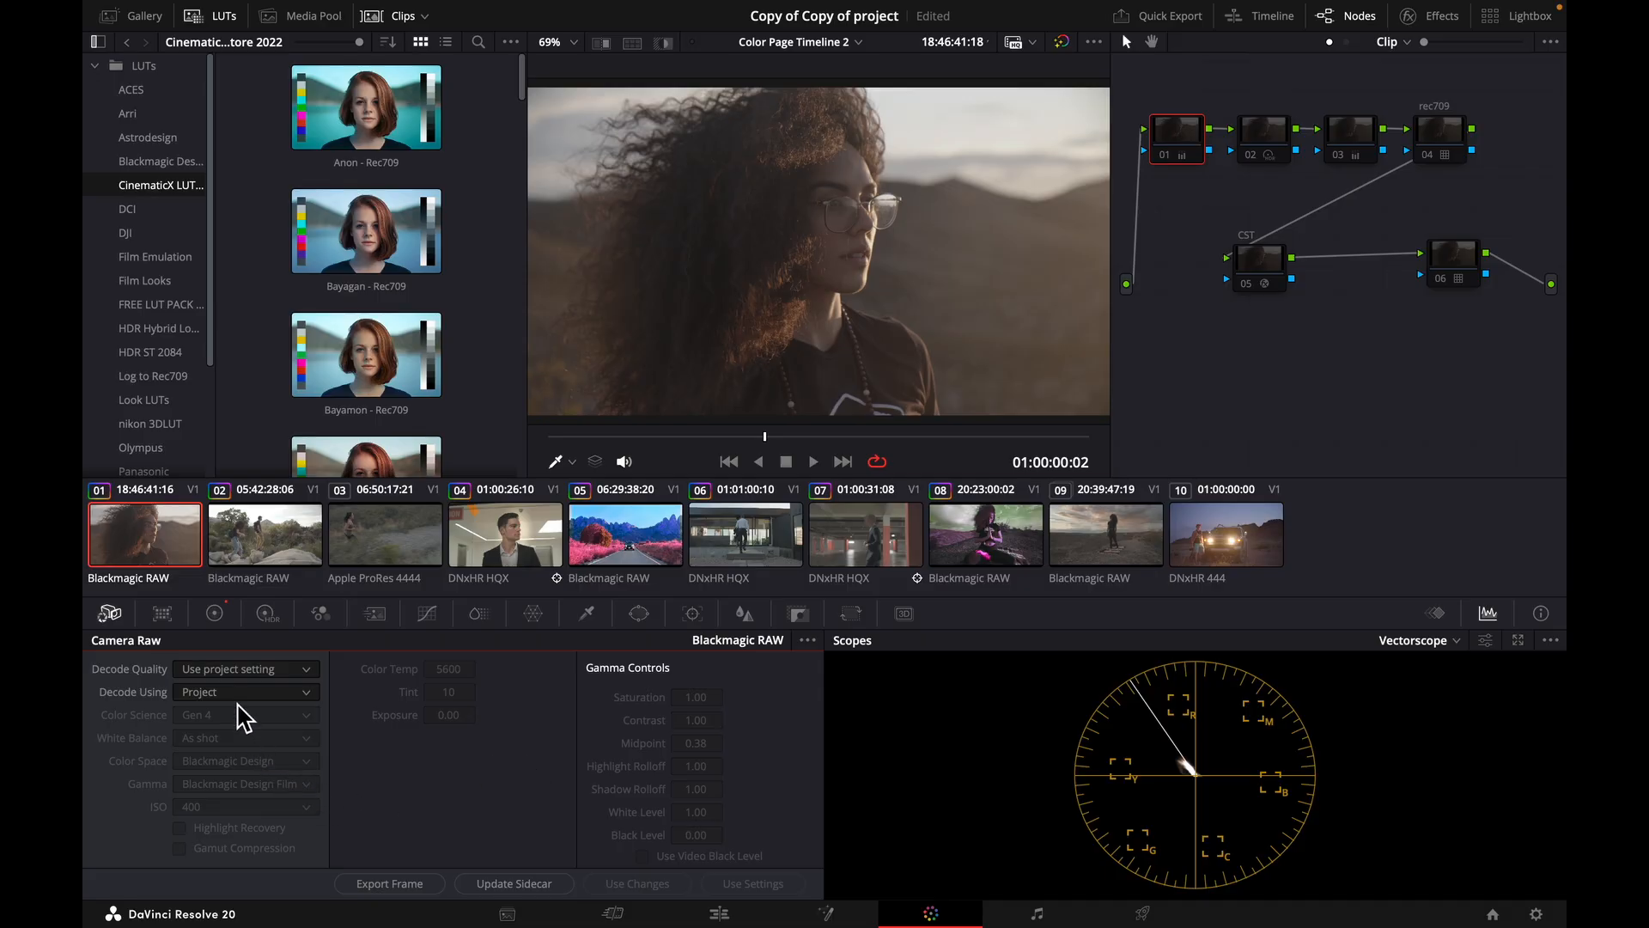
Set the first clip's Camera Raw Decode Using option to Clip.
{"action": "left_click", "coordinate": [236, 694]}
{"action": "left_click", "coordinate": [212, 776]}
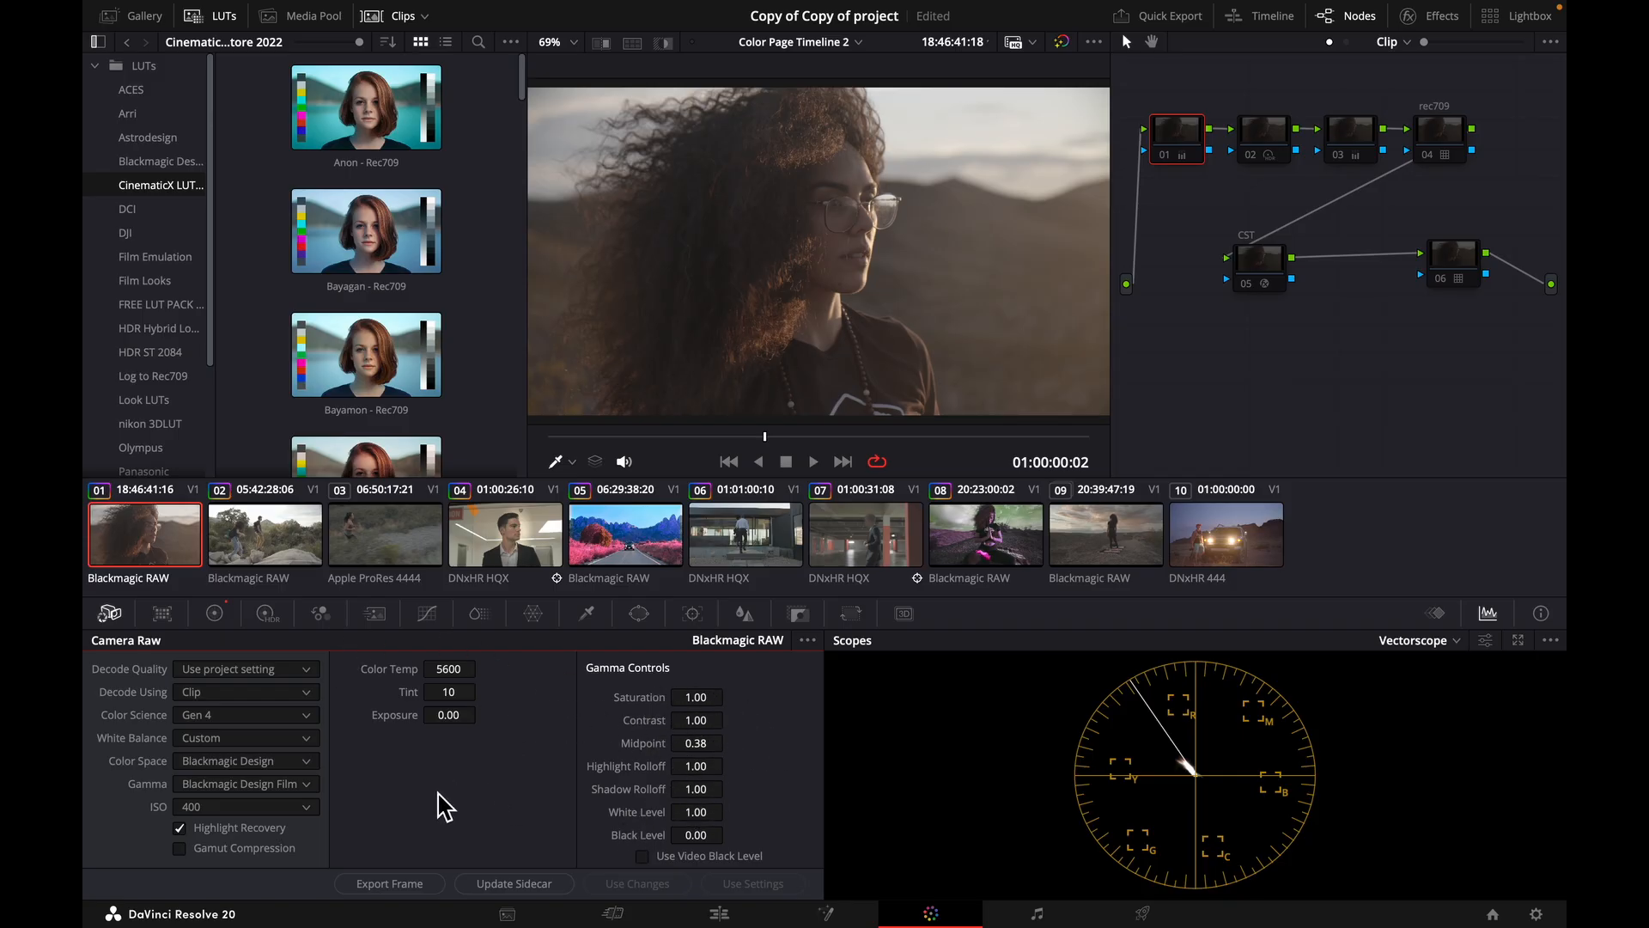
Try a Color Temp of 3200 on the raw clip, and return it to 5600.
{"action": "left_click", "coordinate": [448, 672]}
{"action": "double_click", "coordinate": [448, 673]}
{"action": "type", "text": "3200"}
{"action": "key", "text": "Return"}
{"action": "double_click", "coordinate": [450, 671]}
{"action": "type", "text": "5"}
{"action": "key", "text": "Return"}
Show the Blackmagic Design LUTs and enable the rec709 node 04.
{"action": "left_click", "coordinate": [159, 162]}
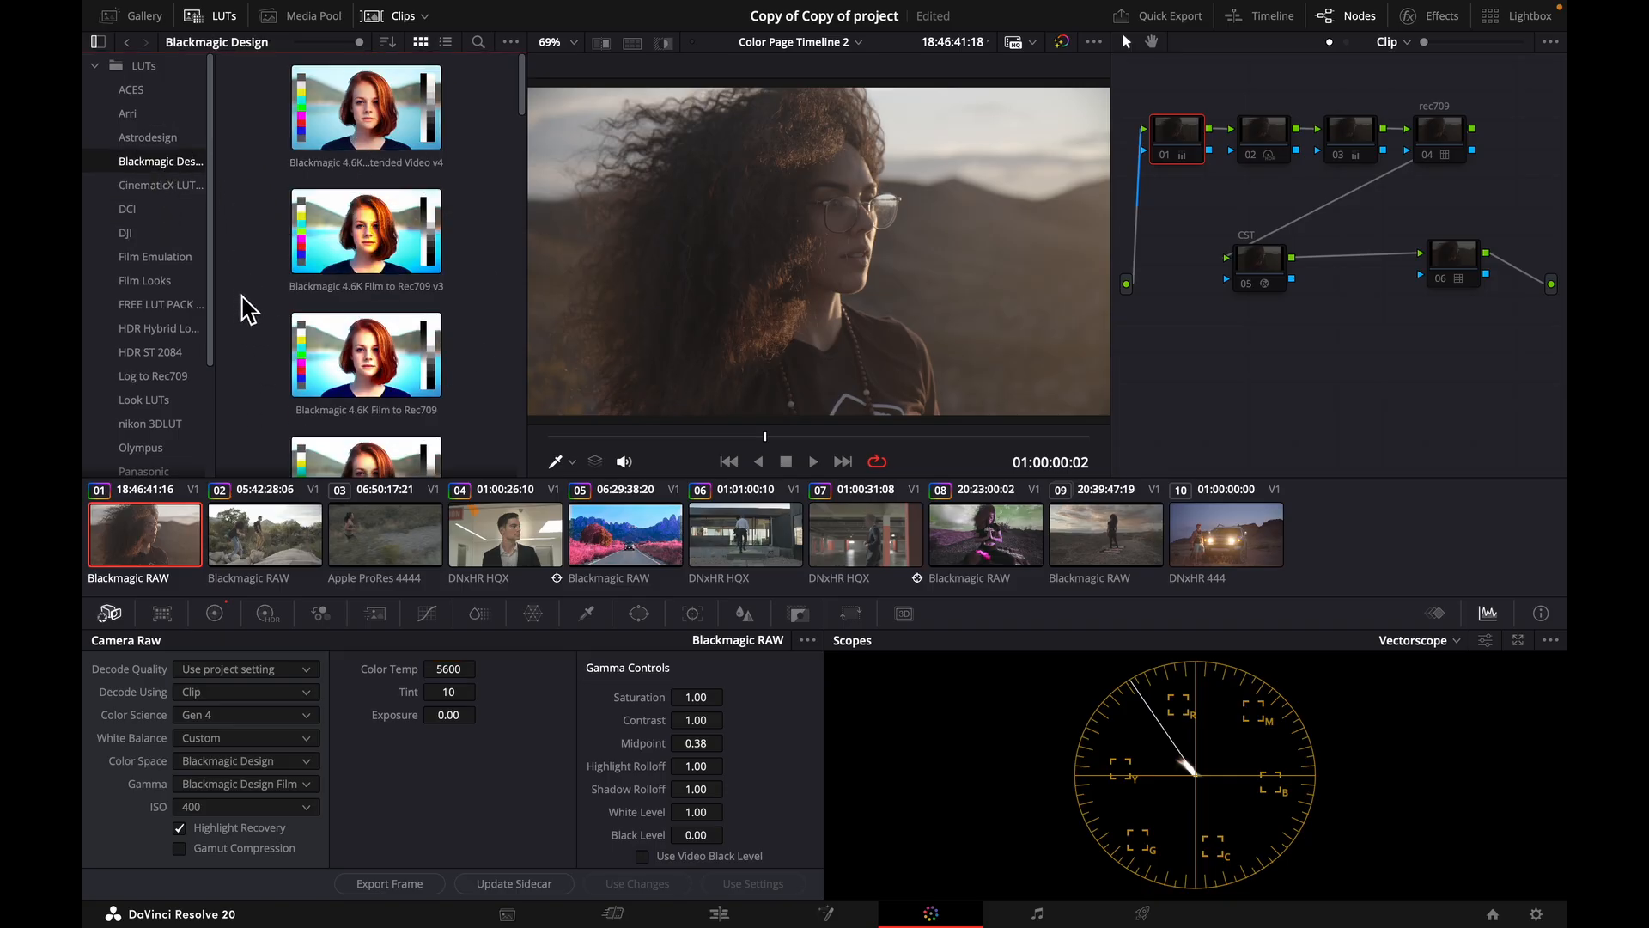
{"action": "left_click", "coordinate": [1429, 156]}
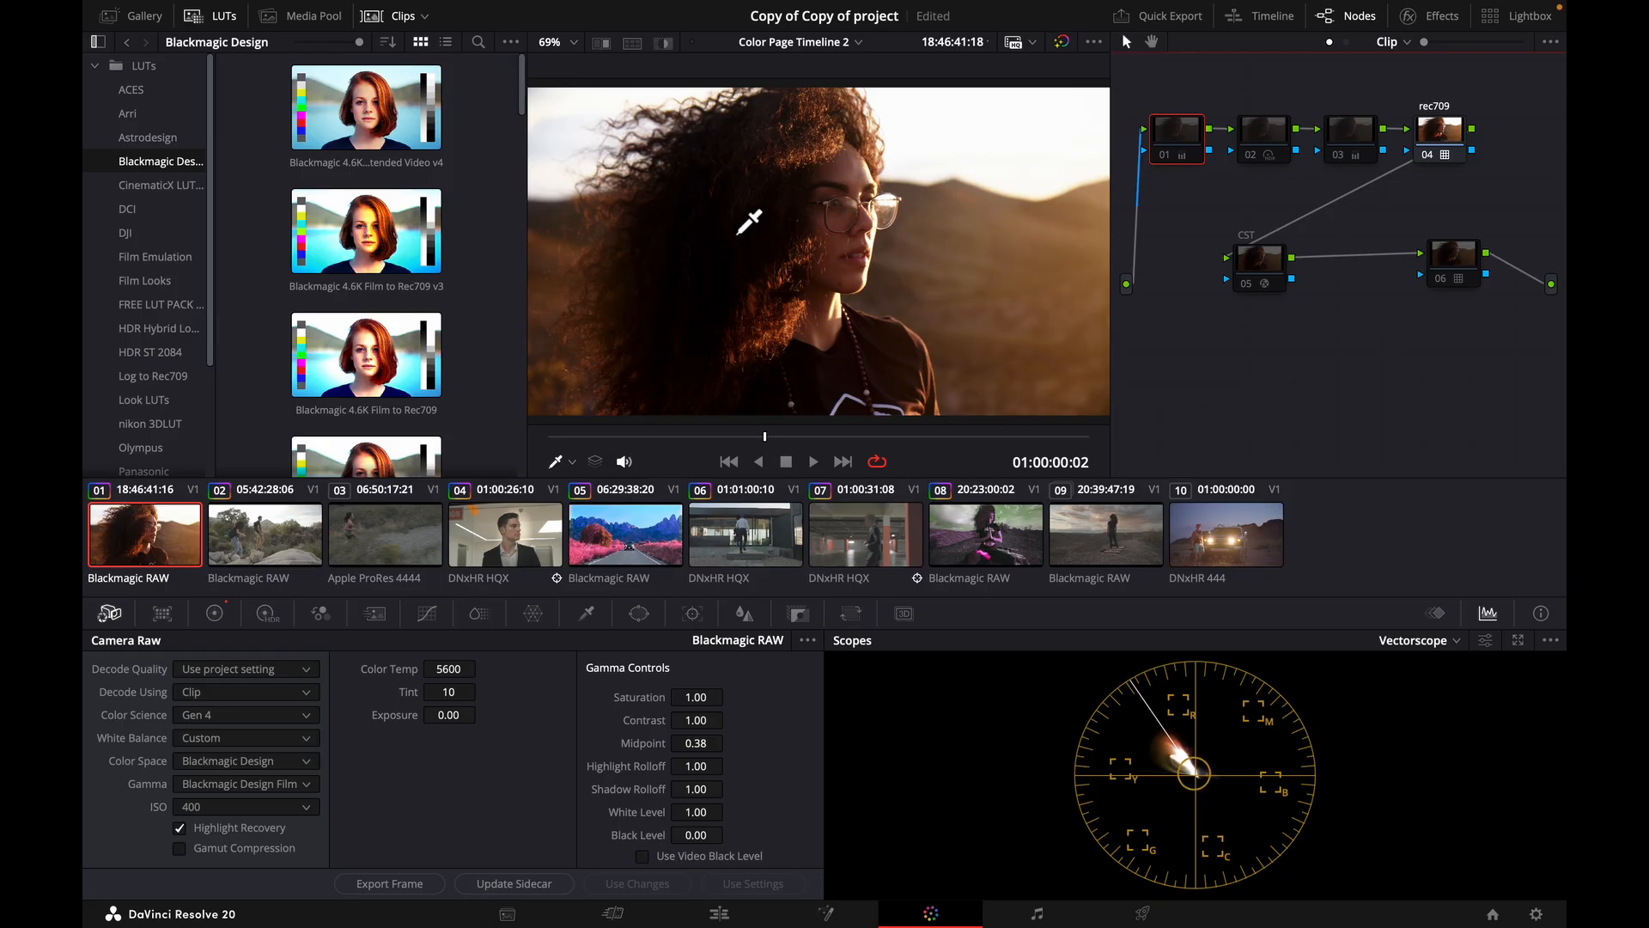
Switch the scope to Parade and compare the clip with the rec709 node 04 disabled and enabled.
{"action": "left_click", "coordinate": [1458, 645]}
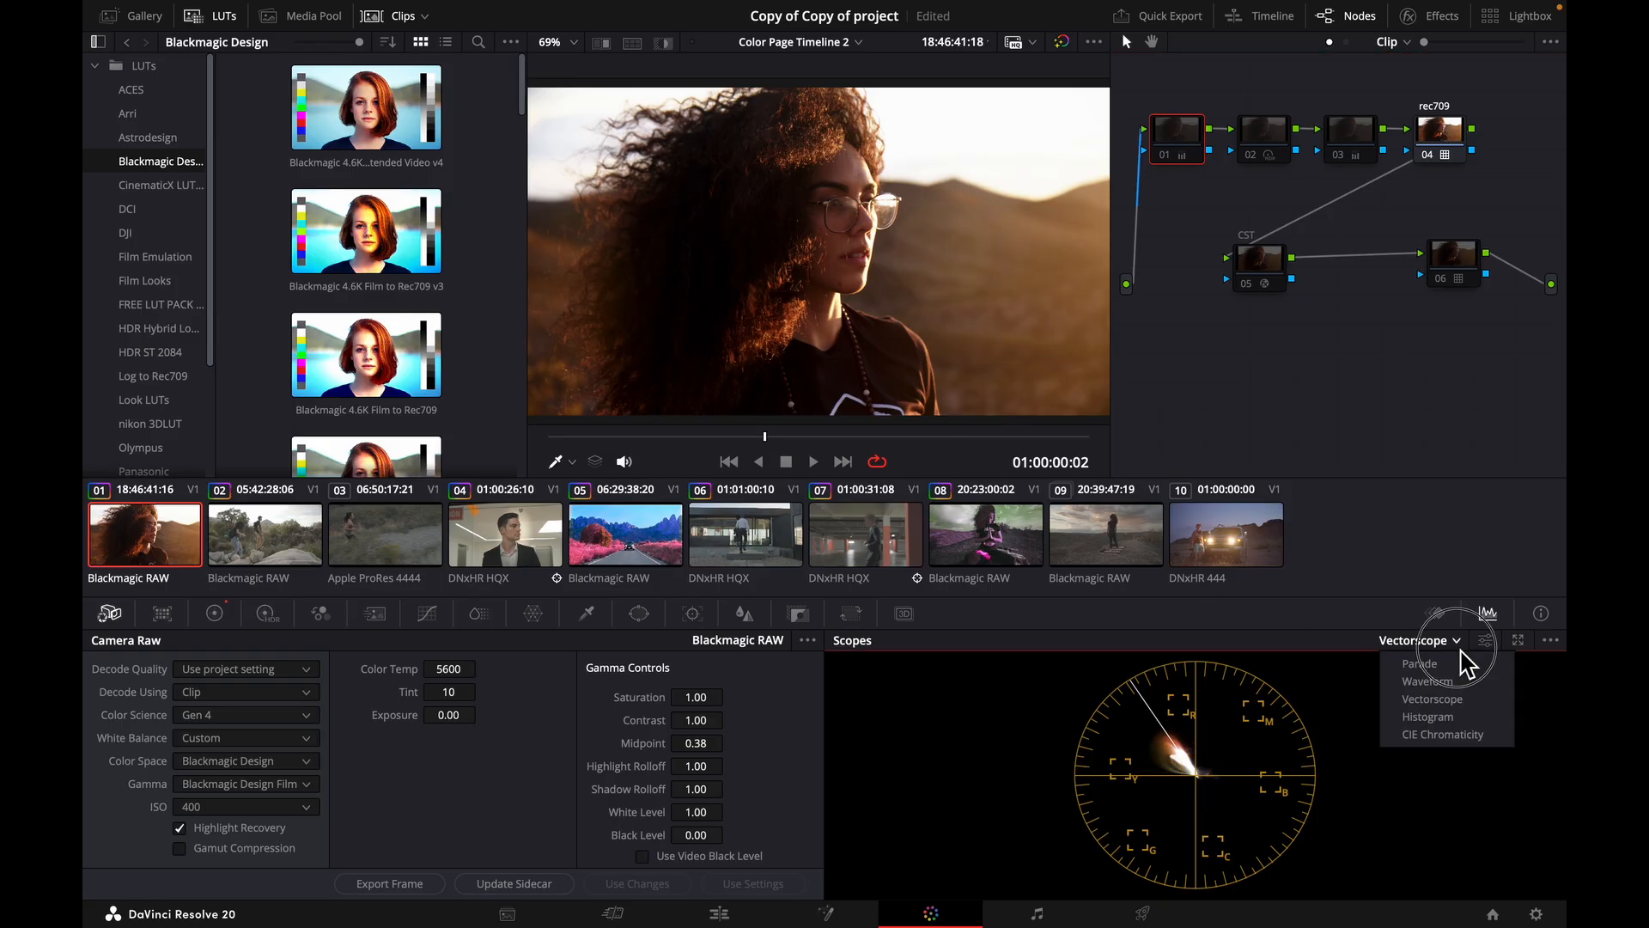
{"action": "left_click", "coordinate": [1436, 664]}
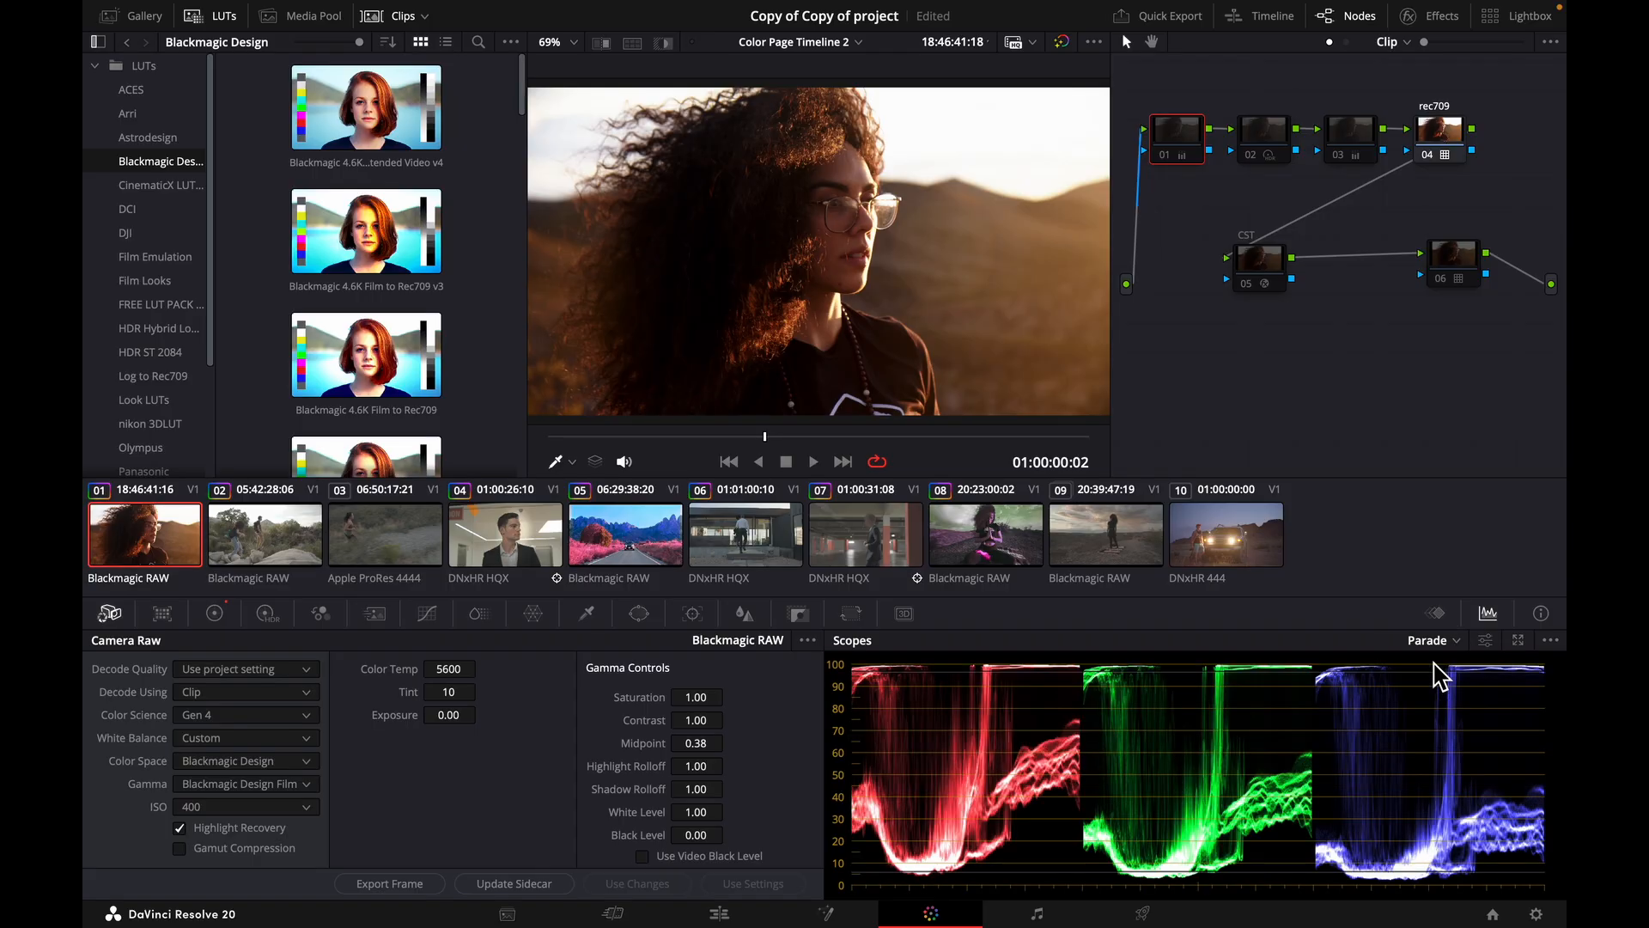
{"action": "left_click", "coordinate": [1427, 155]}
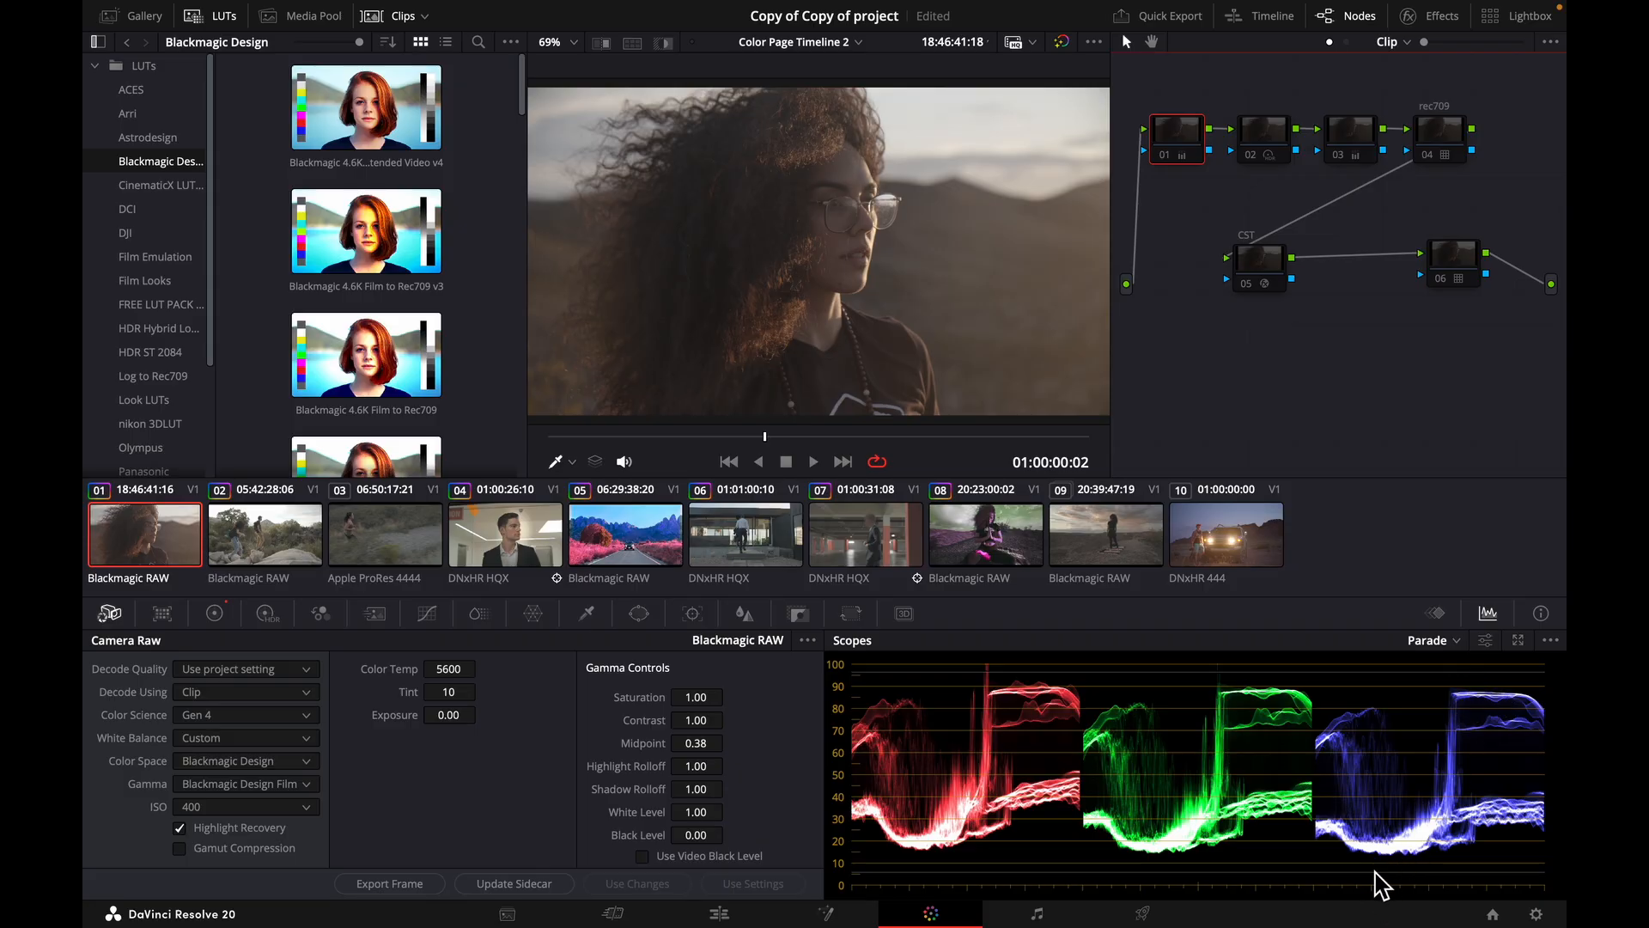
{"action": "left_click", "coordinate": [1427, 156]}
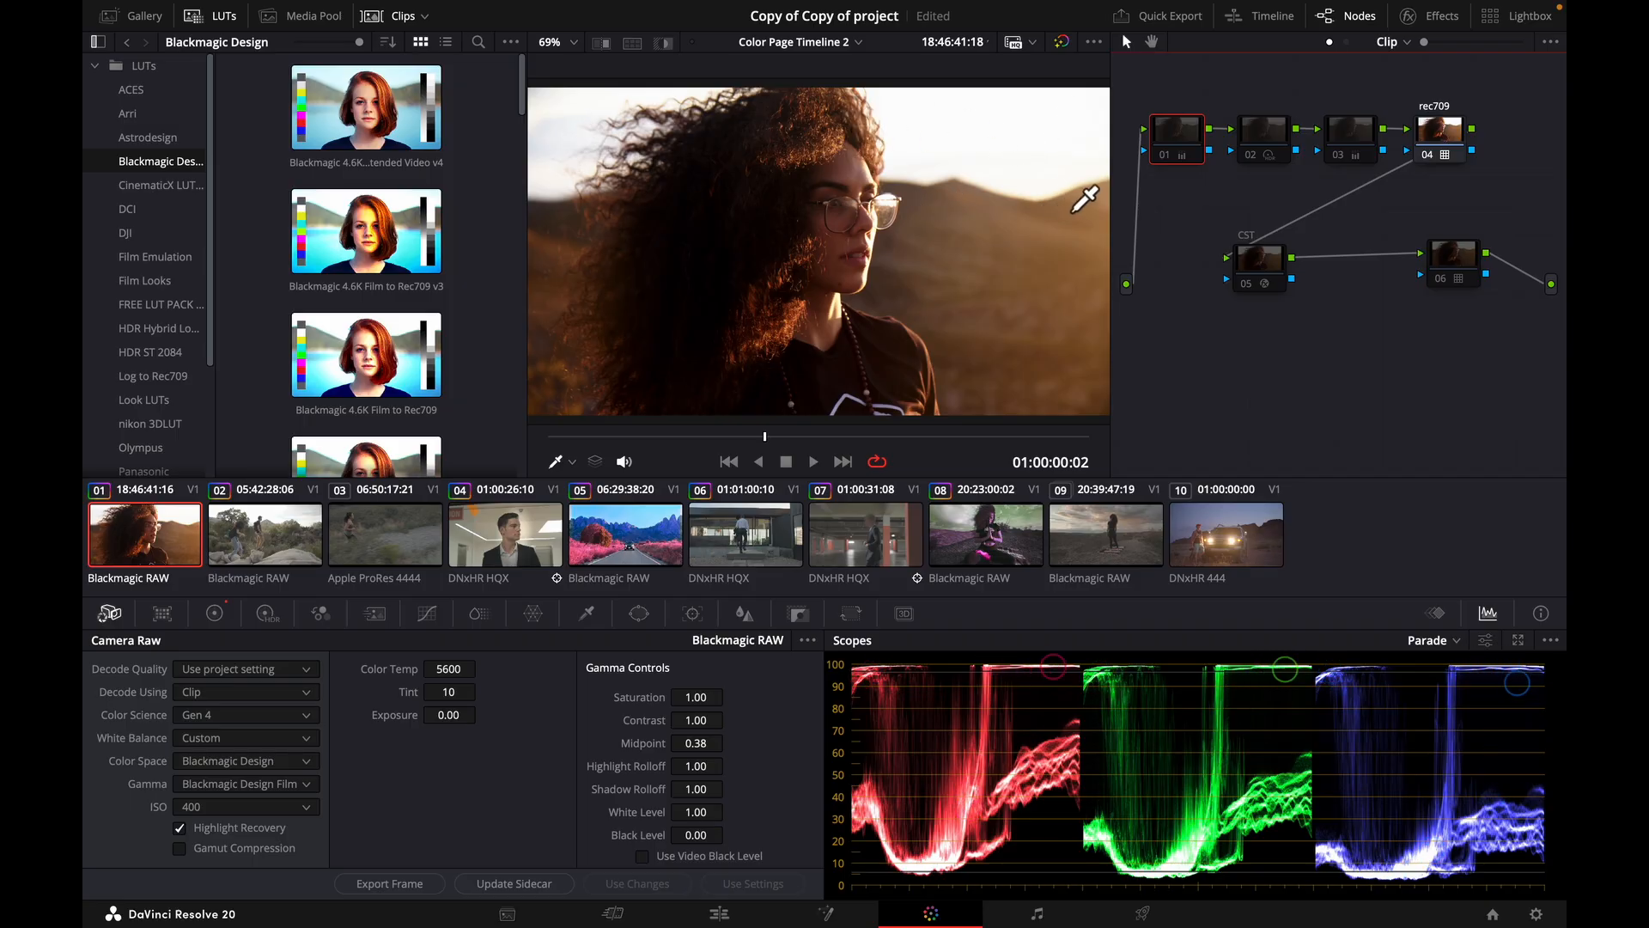
Turn Highlight Recovery off and on again to compare its effect on the clip.
{"action": "left_click", "coordinate": [180, 828]}
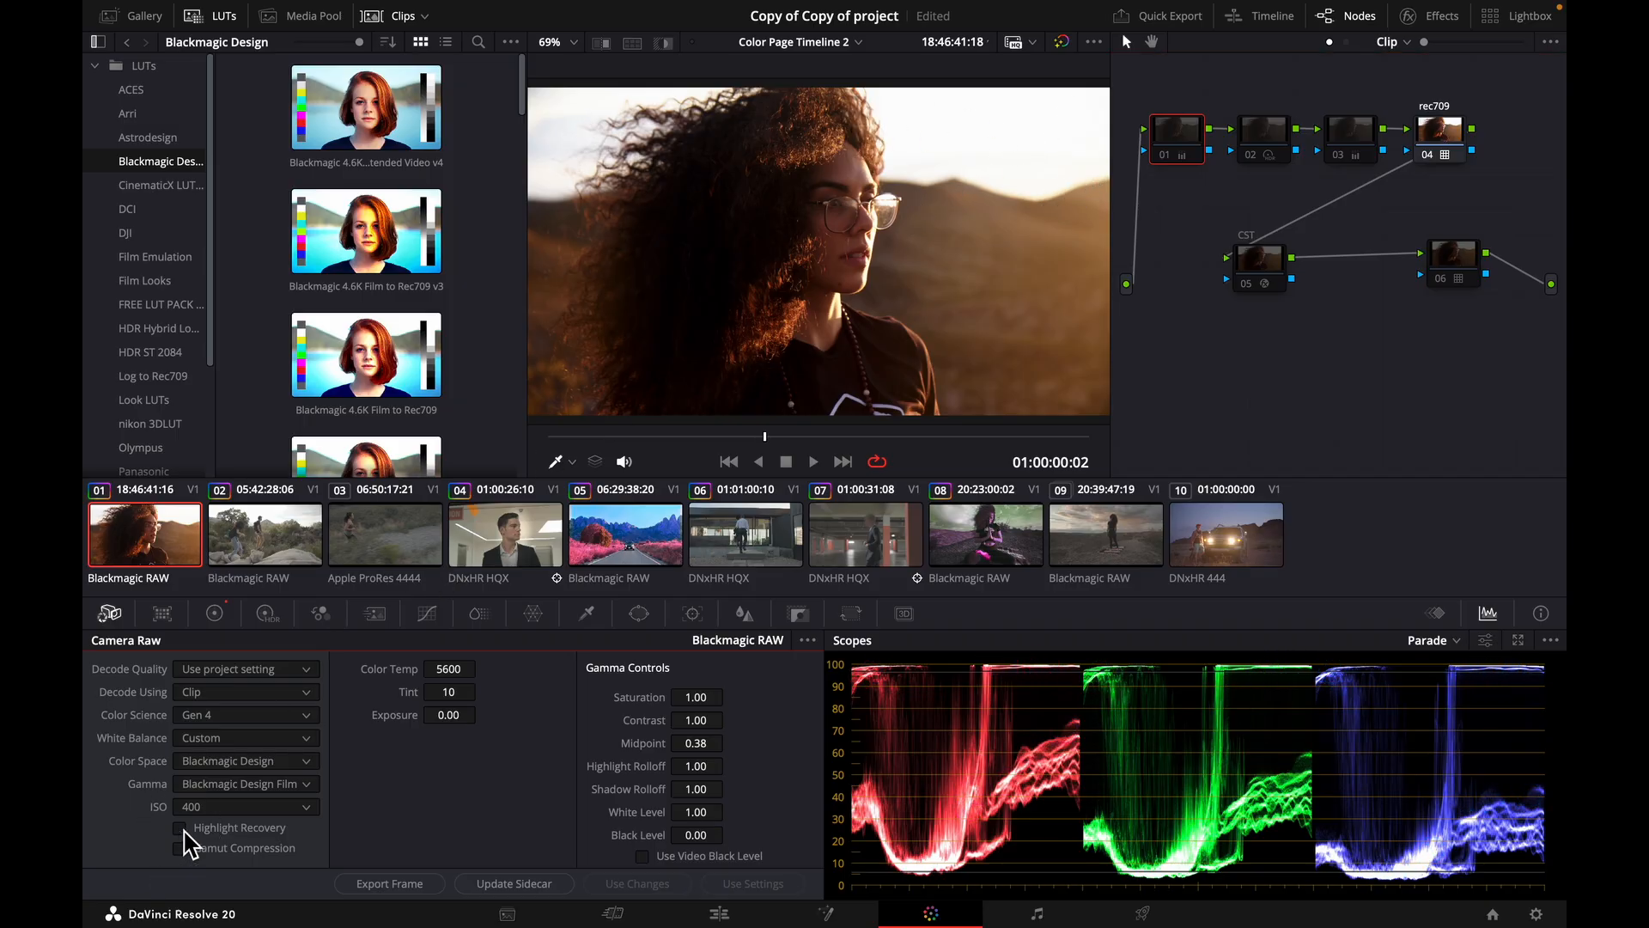
{"action": "left_click", "coordinate": [180, 828]}
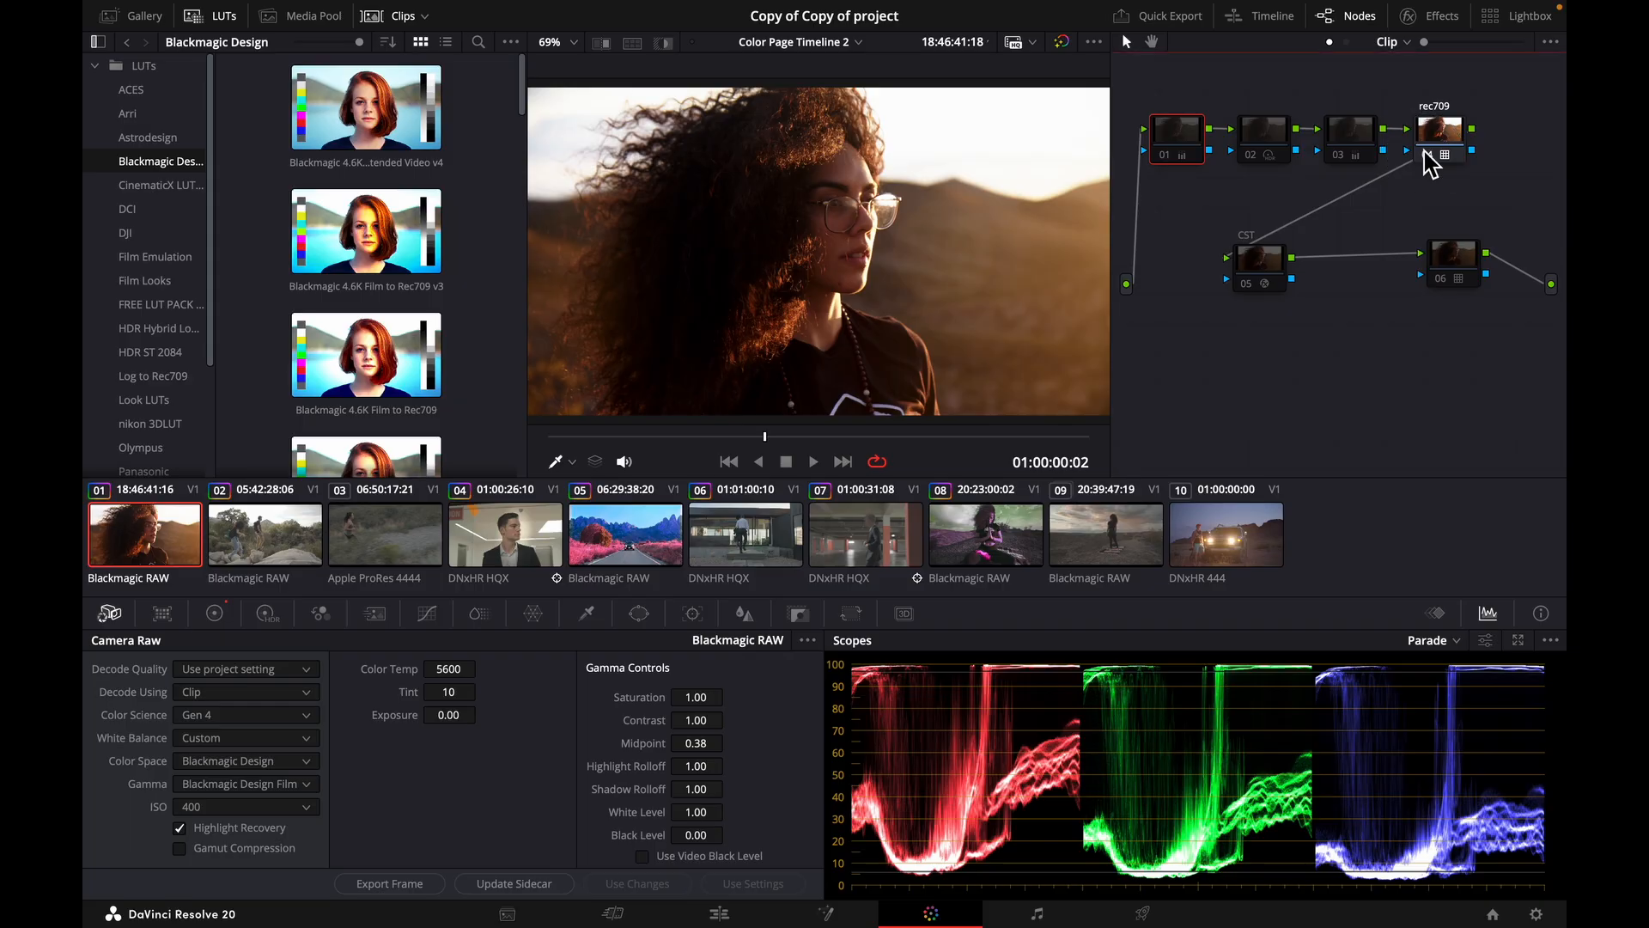
Disable the rec709 node 04 and enable the CST node 05 in its place, toggling it to compare.
{"action": "left_click", "coordinate": [1425, 154]}
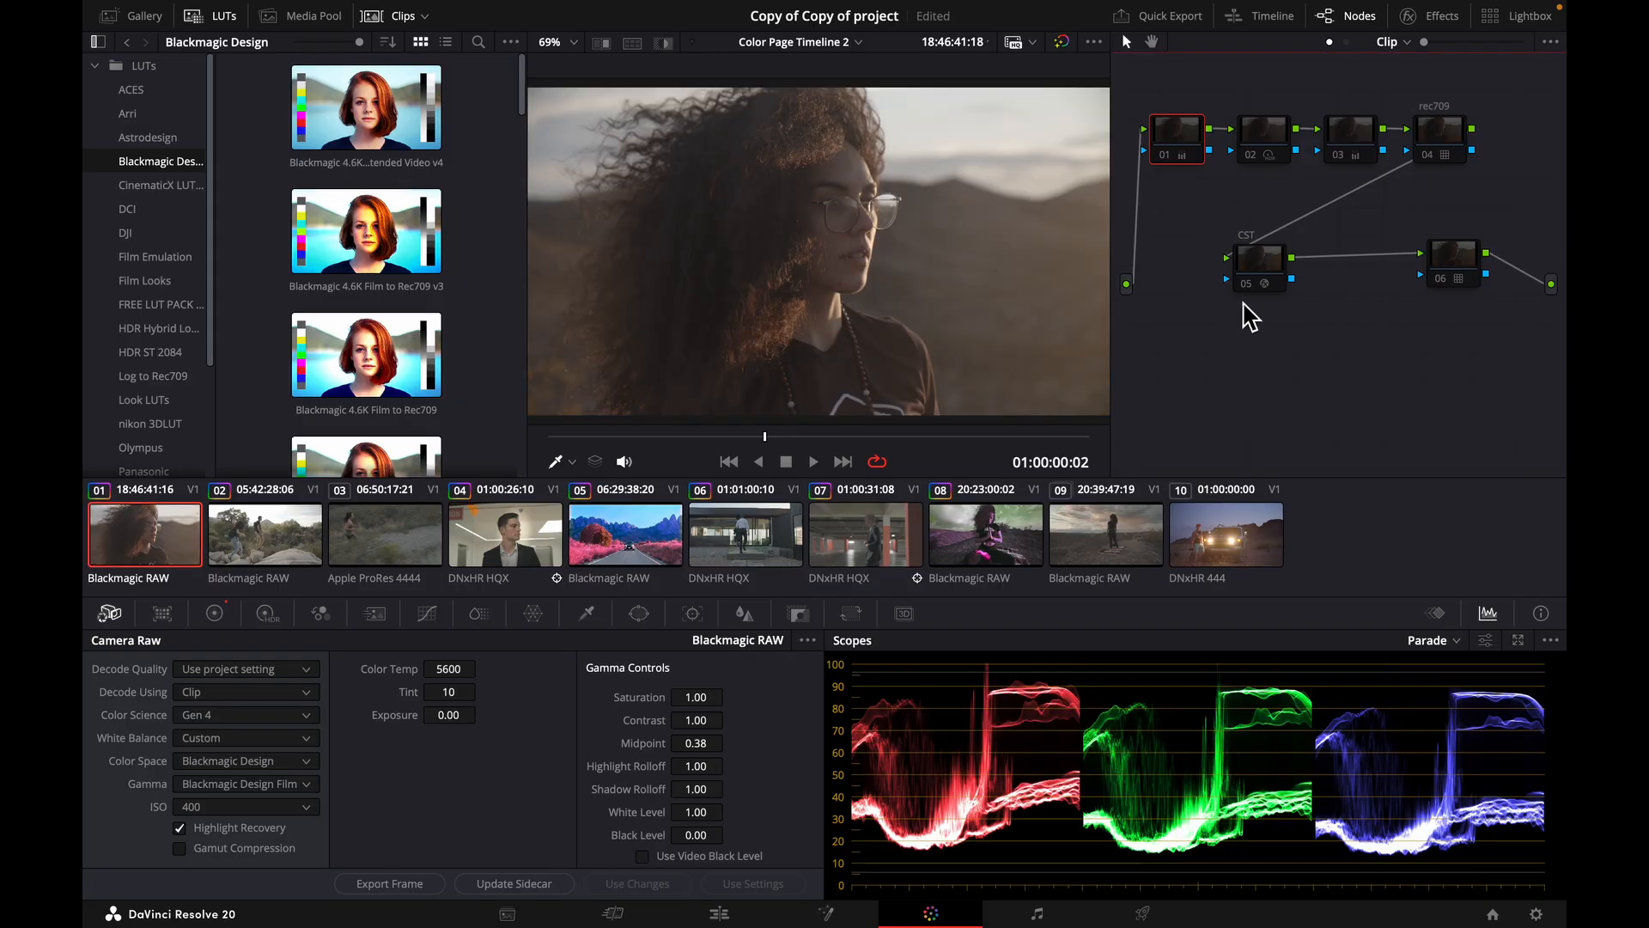
{"action": "left_click", "coordinate": [1247, 284]}
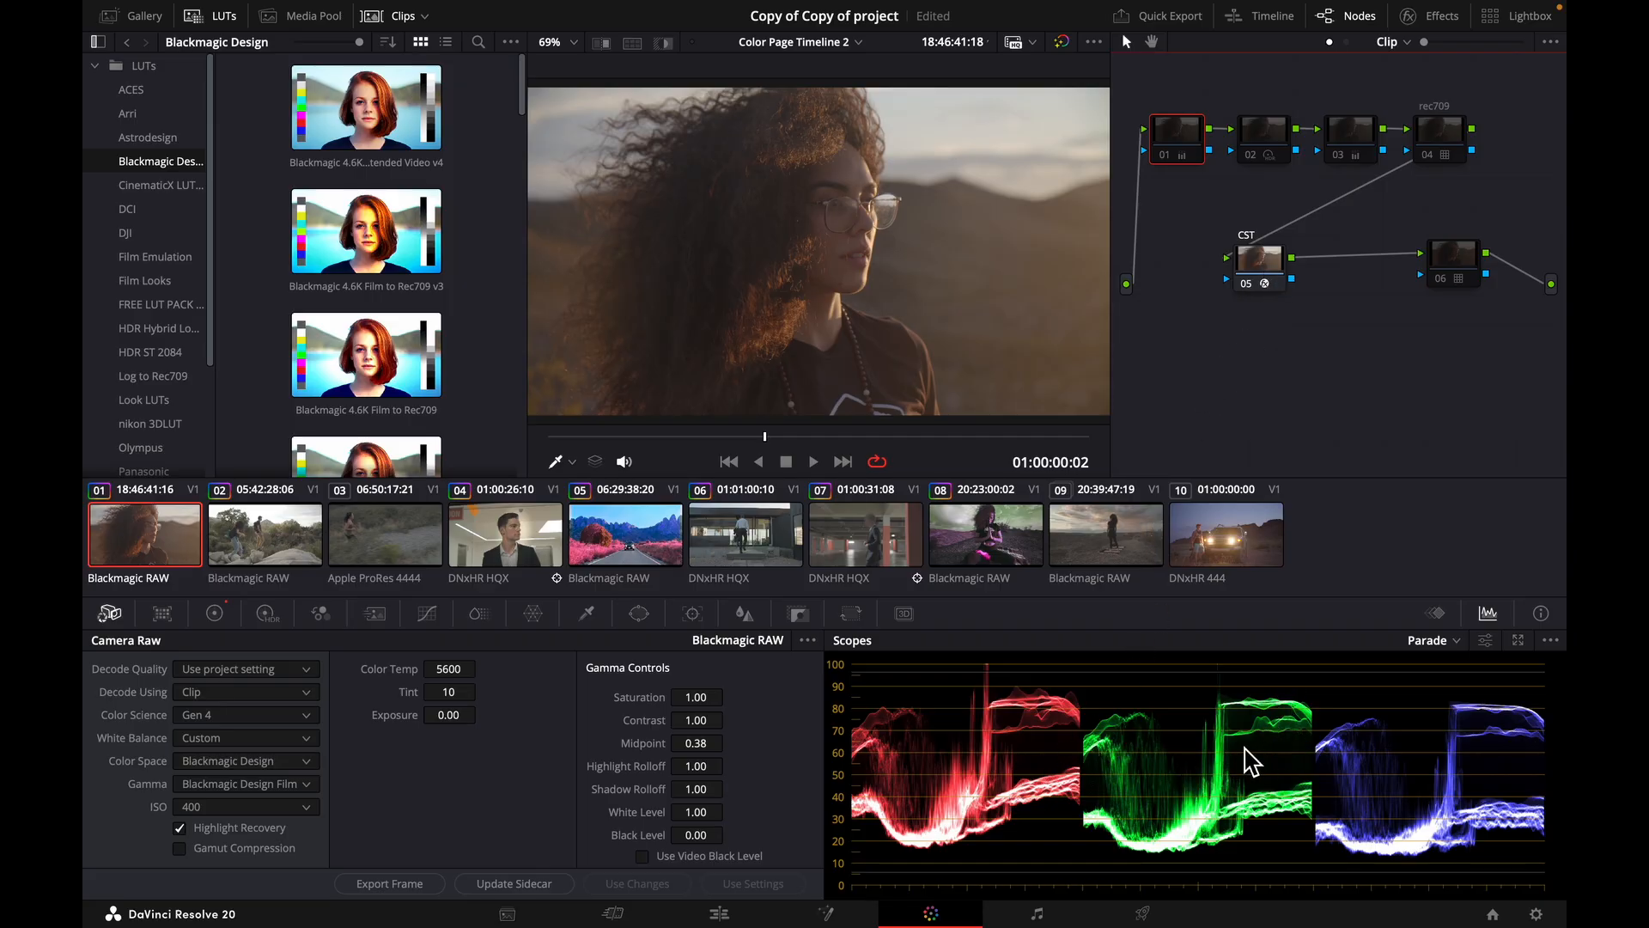
{"action": "left_click", "coordinate": [1247, 285]}
{"action": "left_click", "coordinate": [1250, 290]}
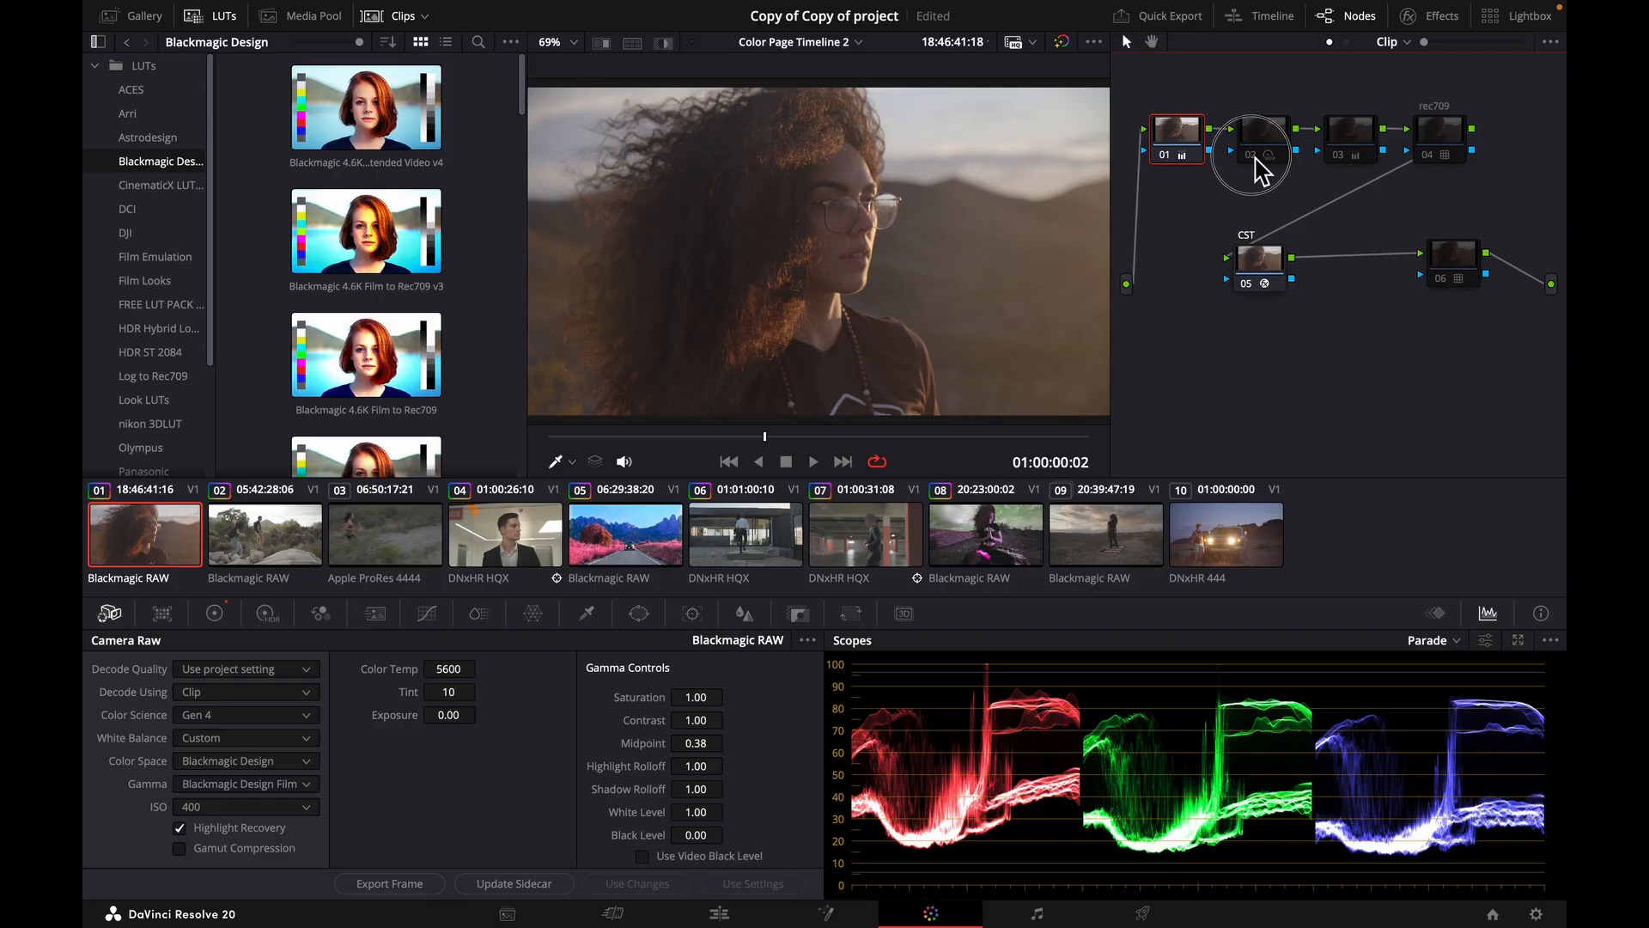
Show the Primaries controls as color wheels.
{"action": "left_click", "coordinate": [215, 612]}
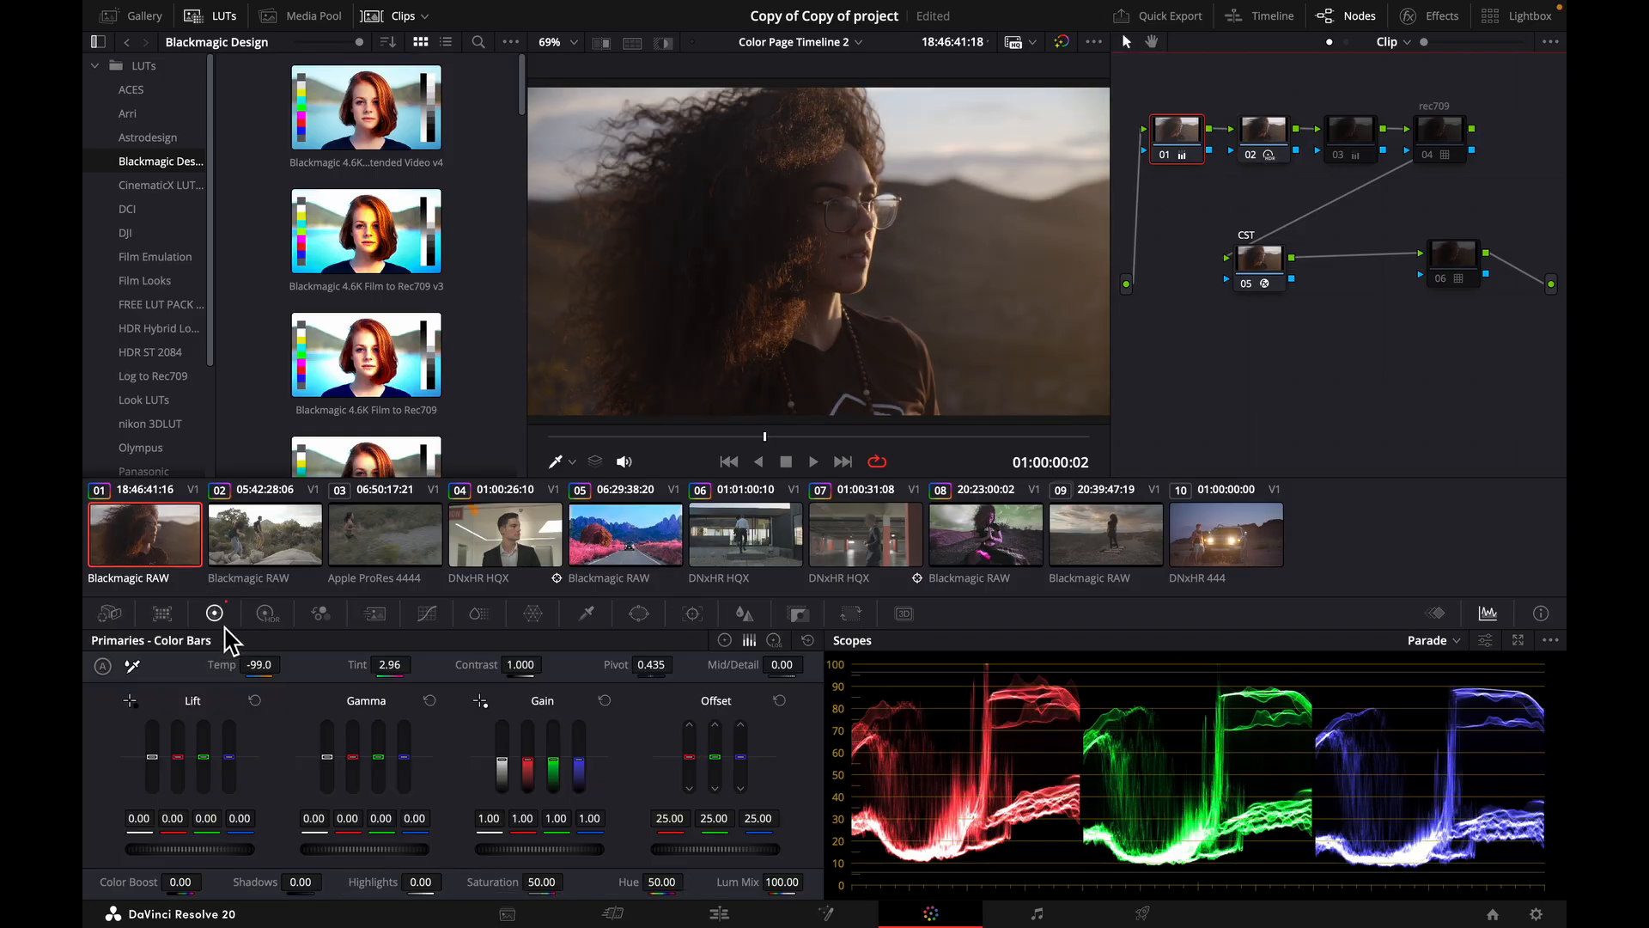
{"action": "left_click", "coordinate": [724, 640]}
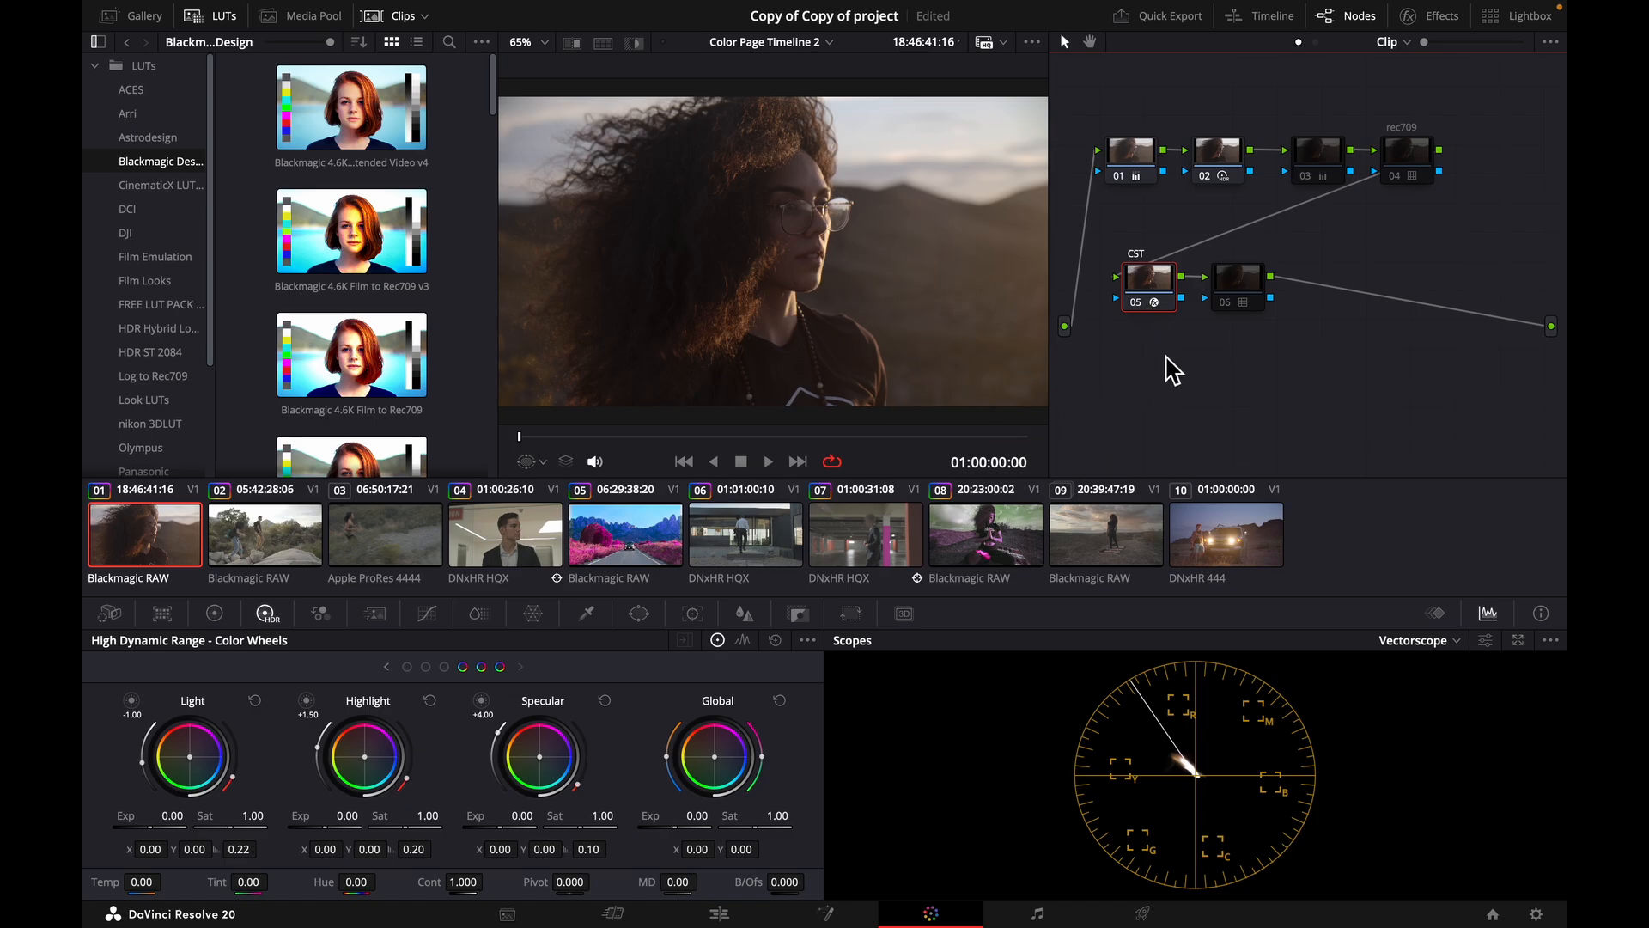
Compare the image with the CST node 05 disabled and enabled, and bring up the effects library.
{"action": "left_click", "coordinate": [1136, 303]}
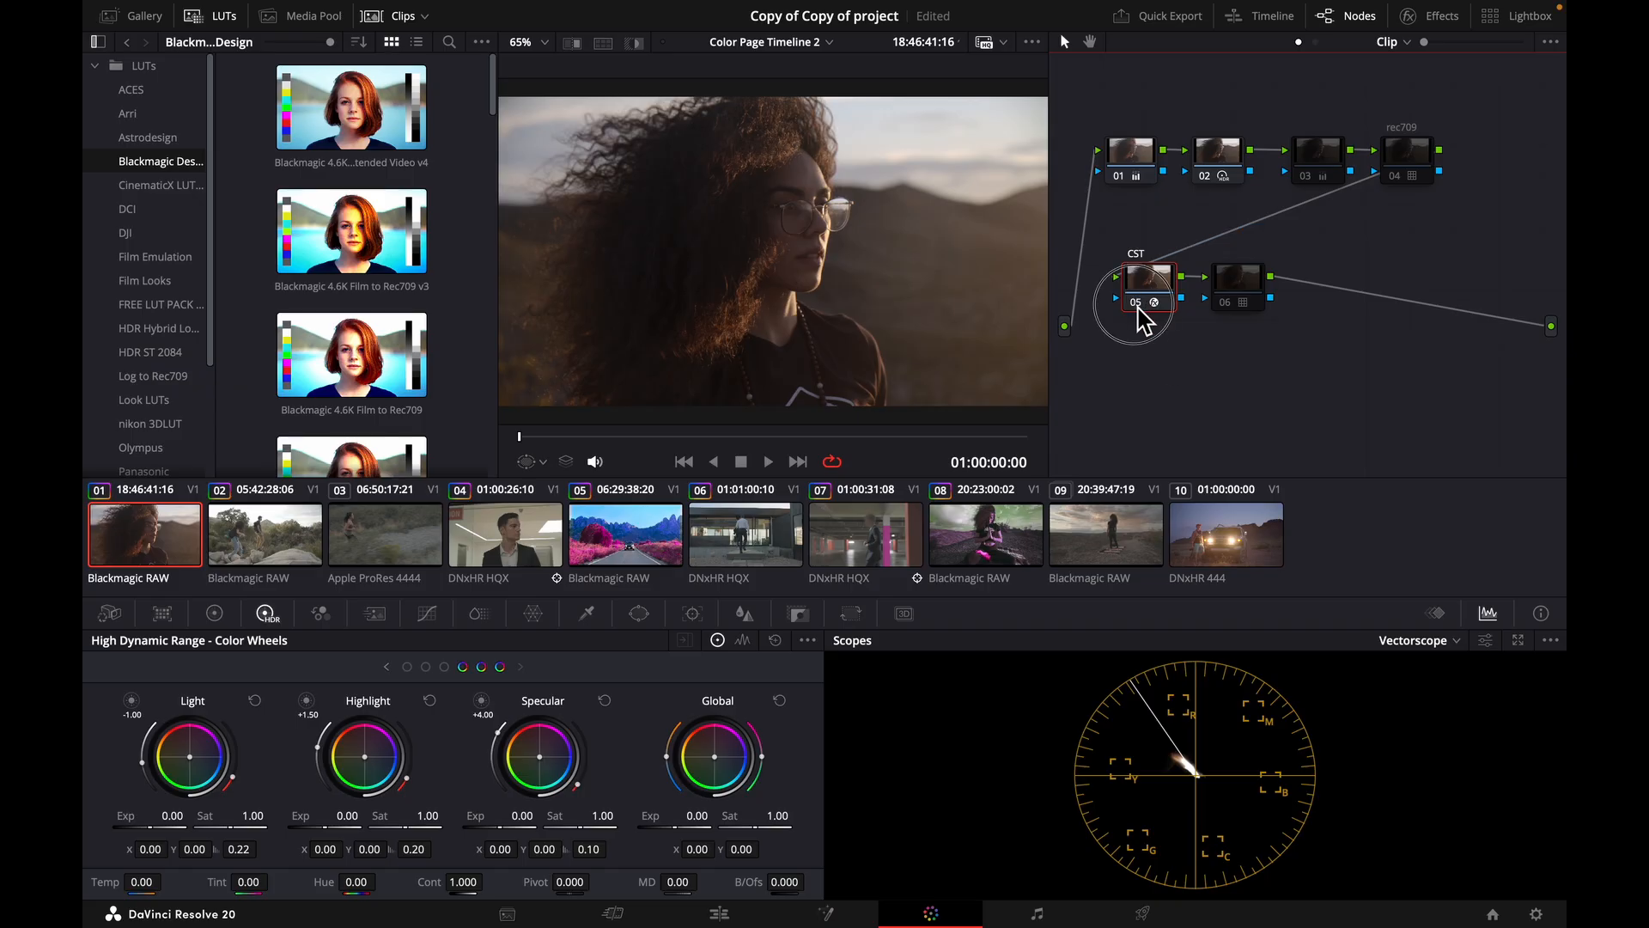
{"action": "left_click", "coordinate": [1137, 303]}
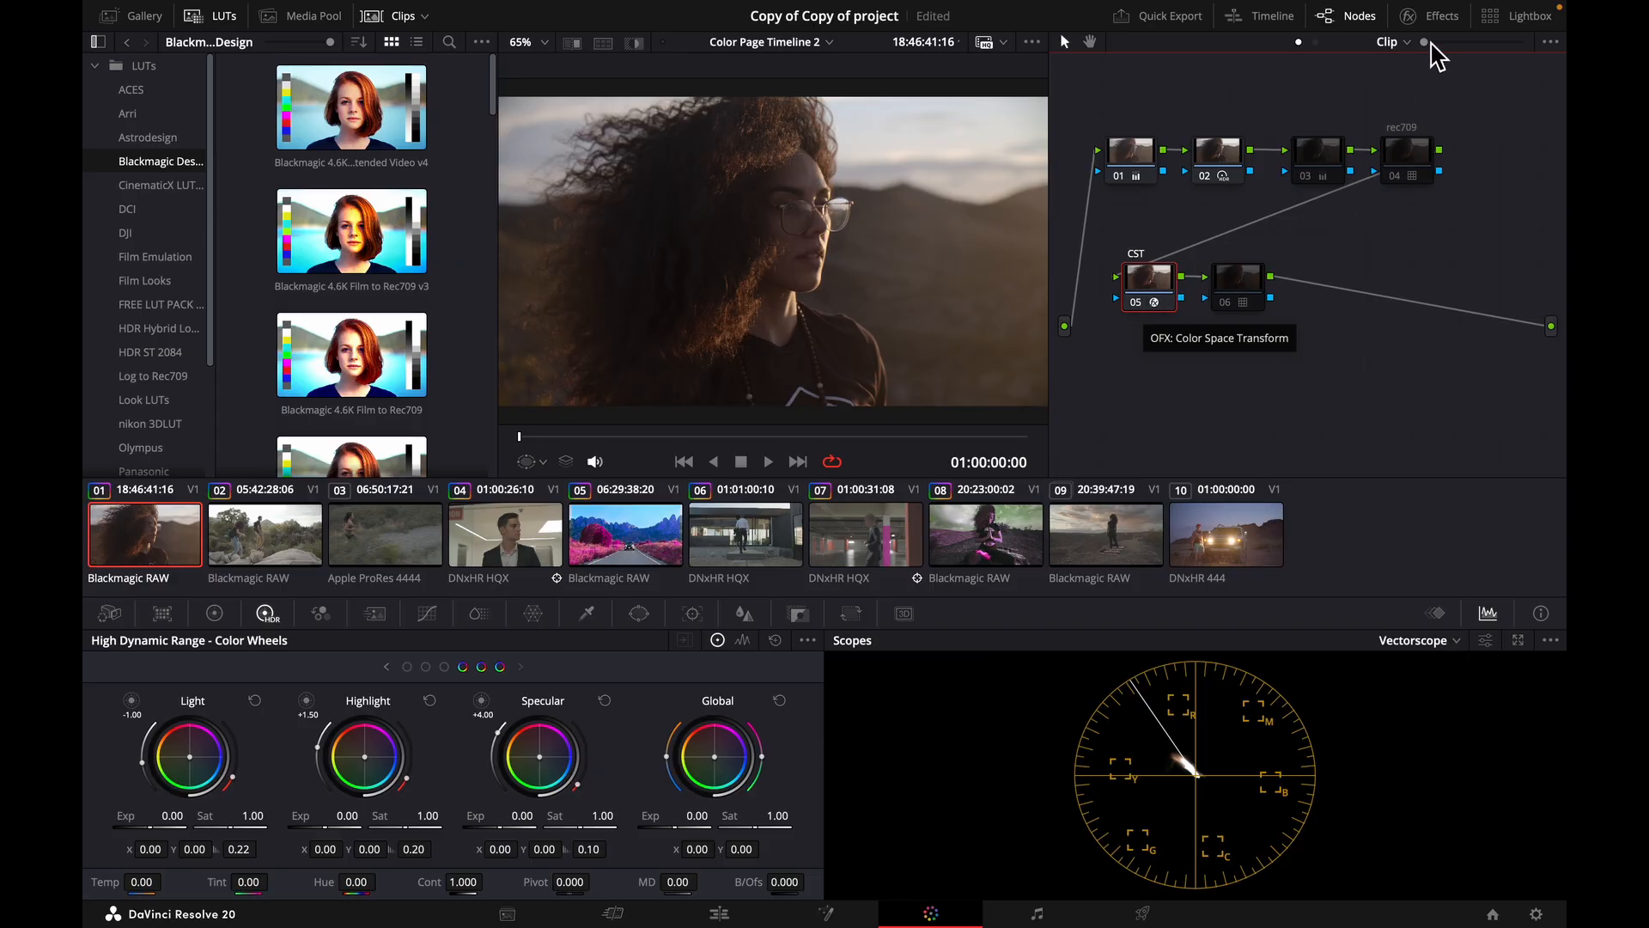
{"action": "left_click", "coordinate": [1441, 19]}
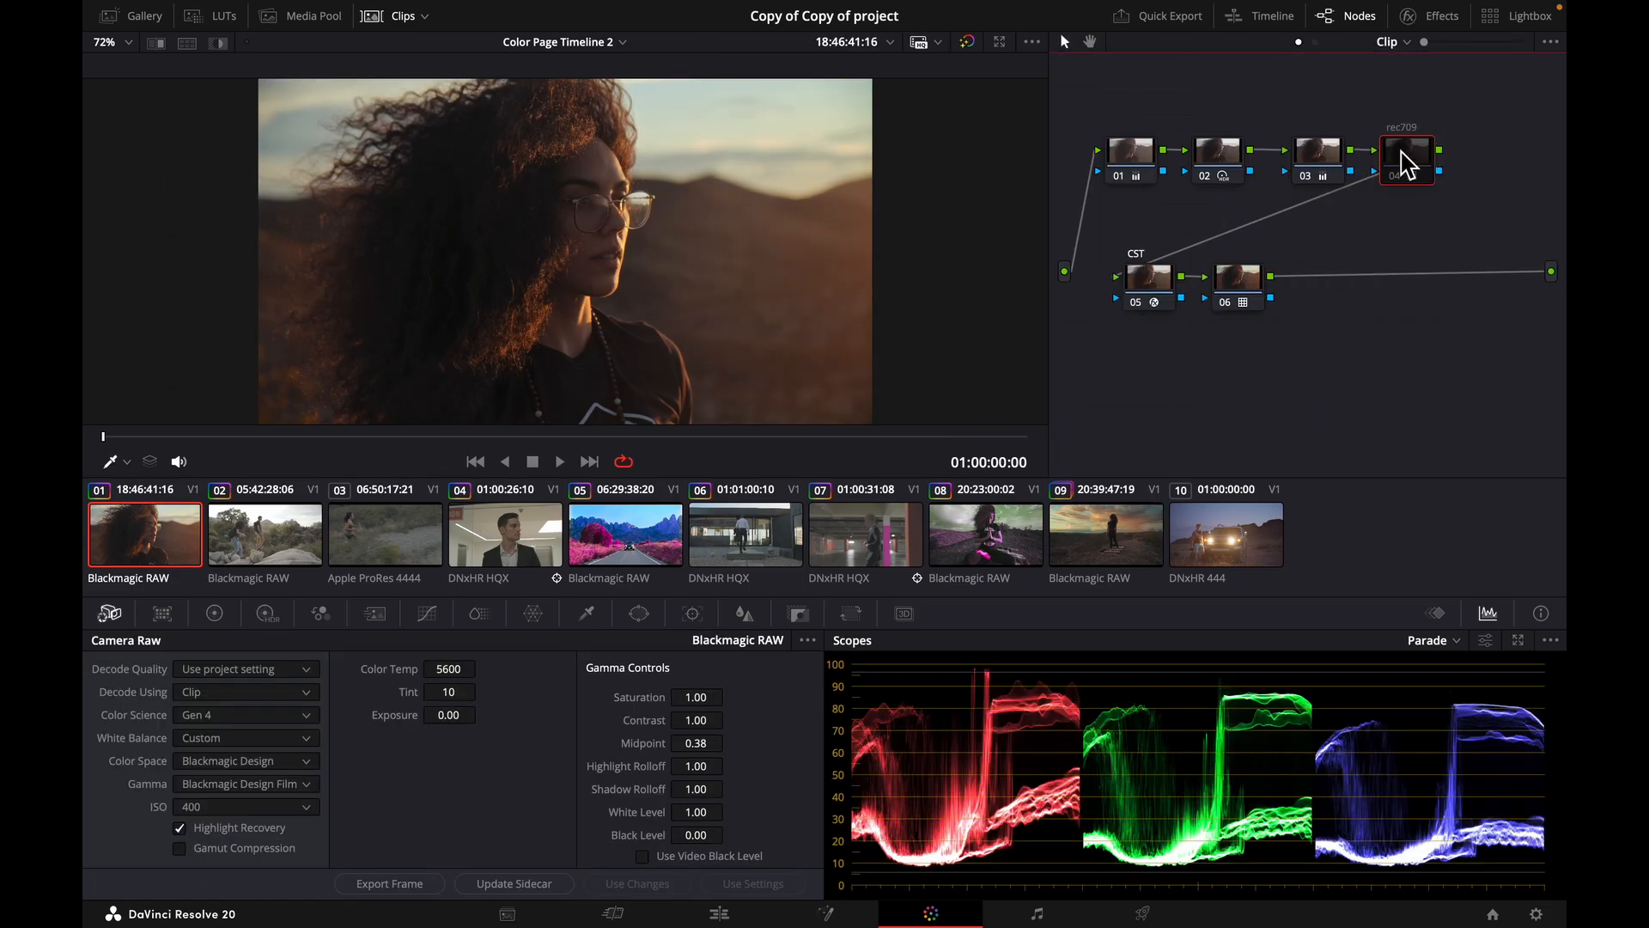
Add a serial node after the rec709 node and place it below node 01, above the lowered CST and LUT nodes.
{"action": "key", "text": "alt+s"}
{"action": "left_click_drag", "start_coordinate": [1259, 338], "coordinate": [1140, 373]}
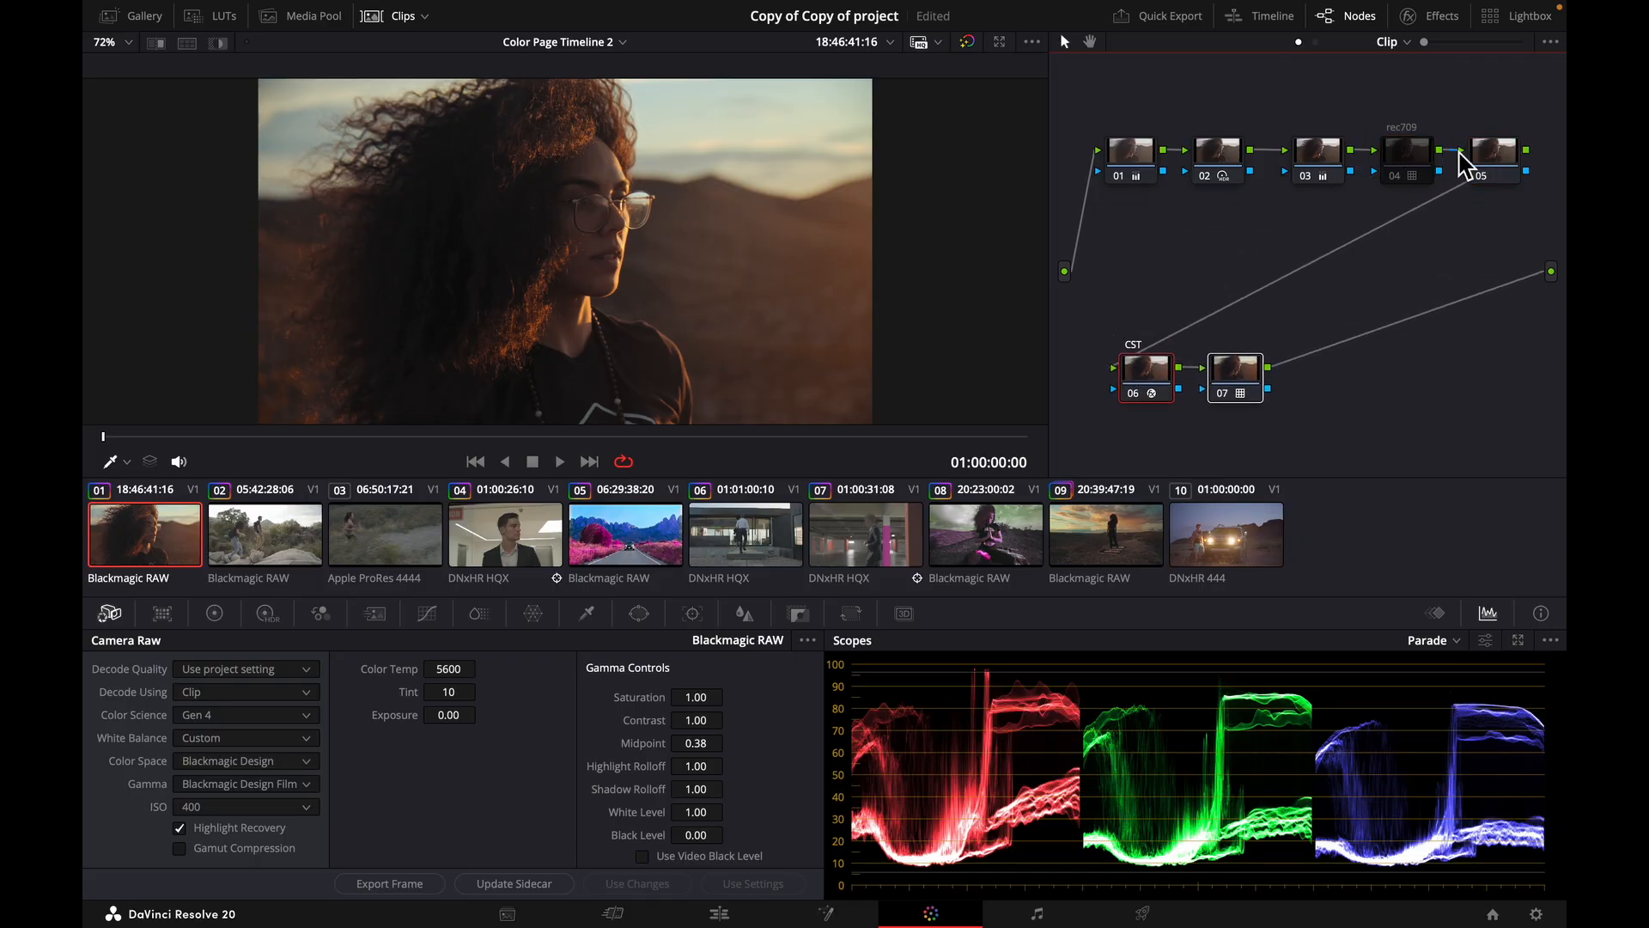
{"action": "left_click_drag", "start_coordinate": [1505, 161], "coordinate": [1143, 262]}
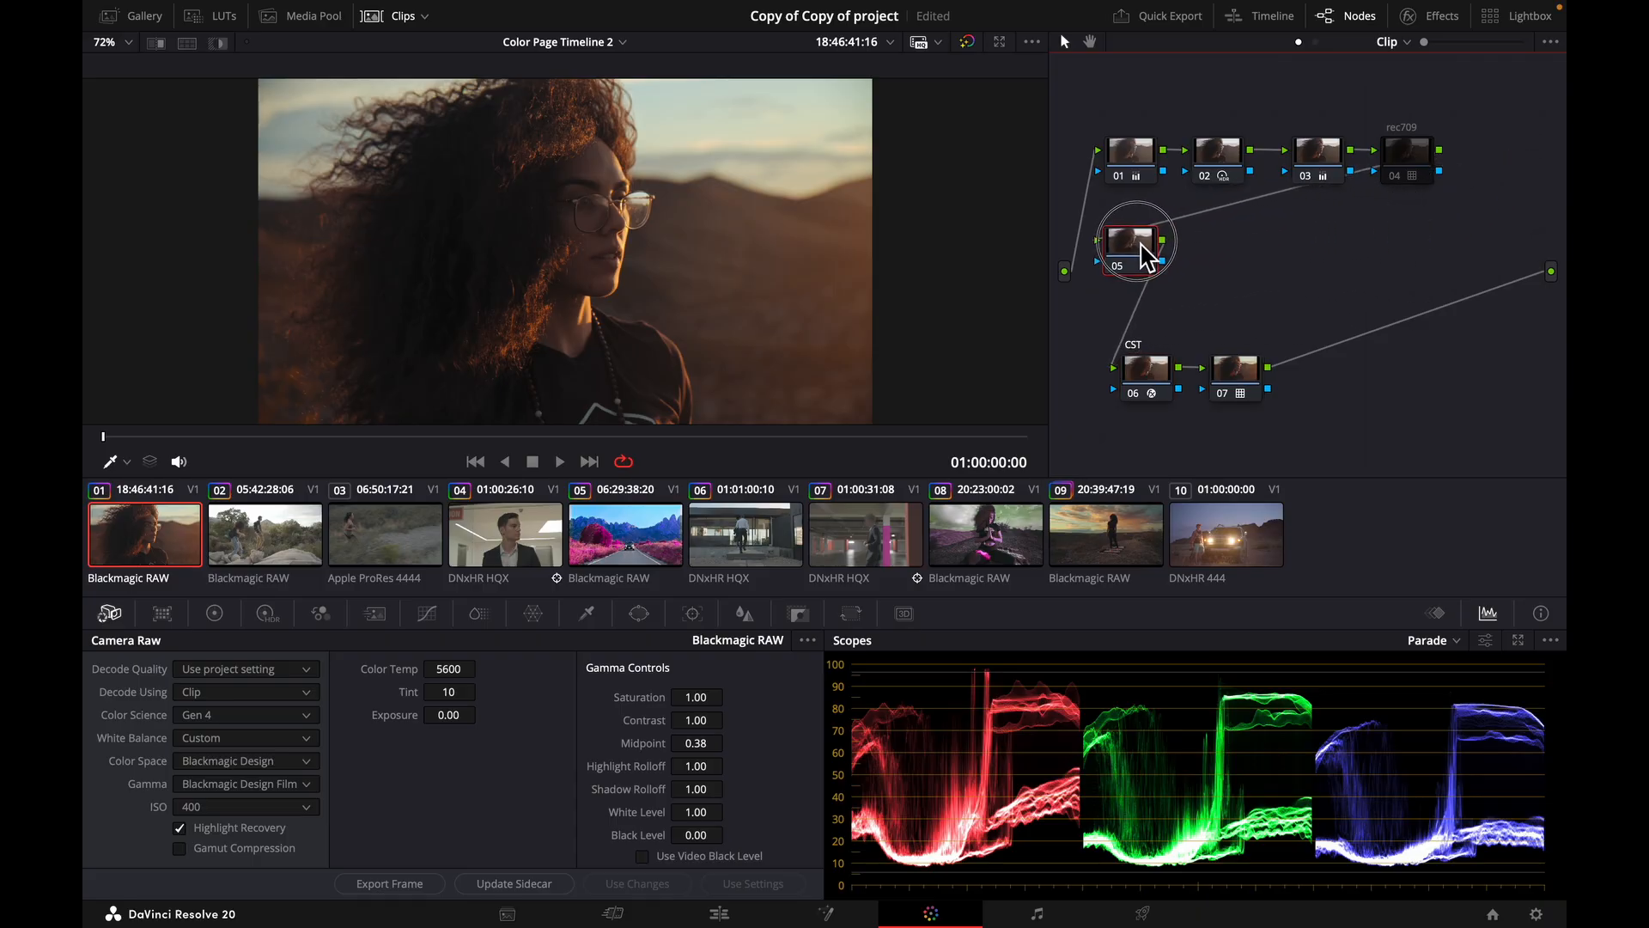
Disable nodes 06, 07, 01, 02 and 03 so that only the new node 05 stays active.
{"action": "left_click", "coordinate": [1132, 395]}
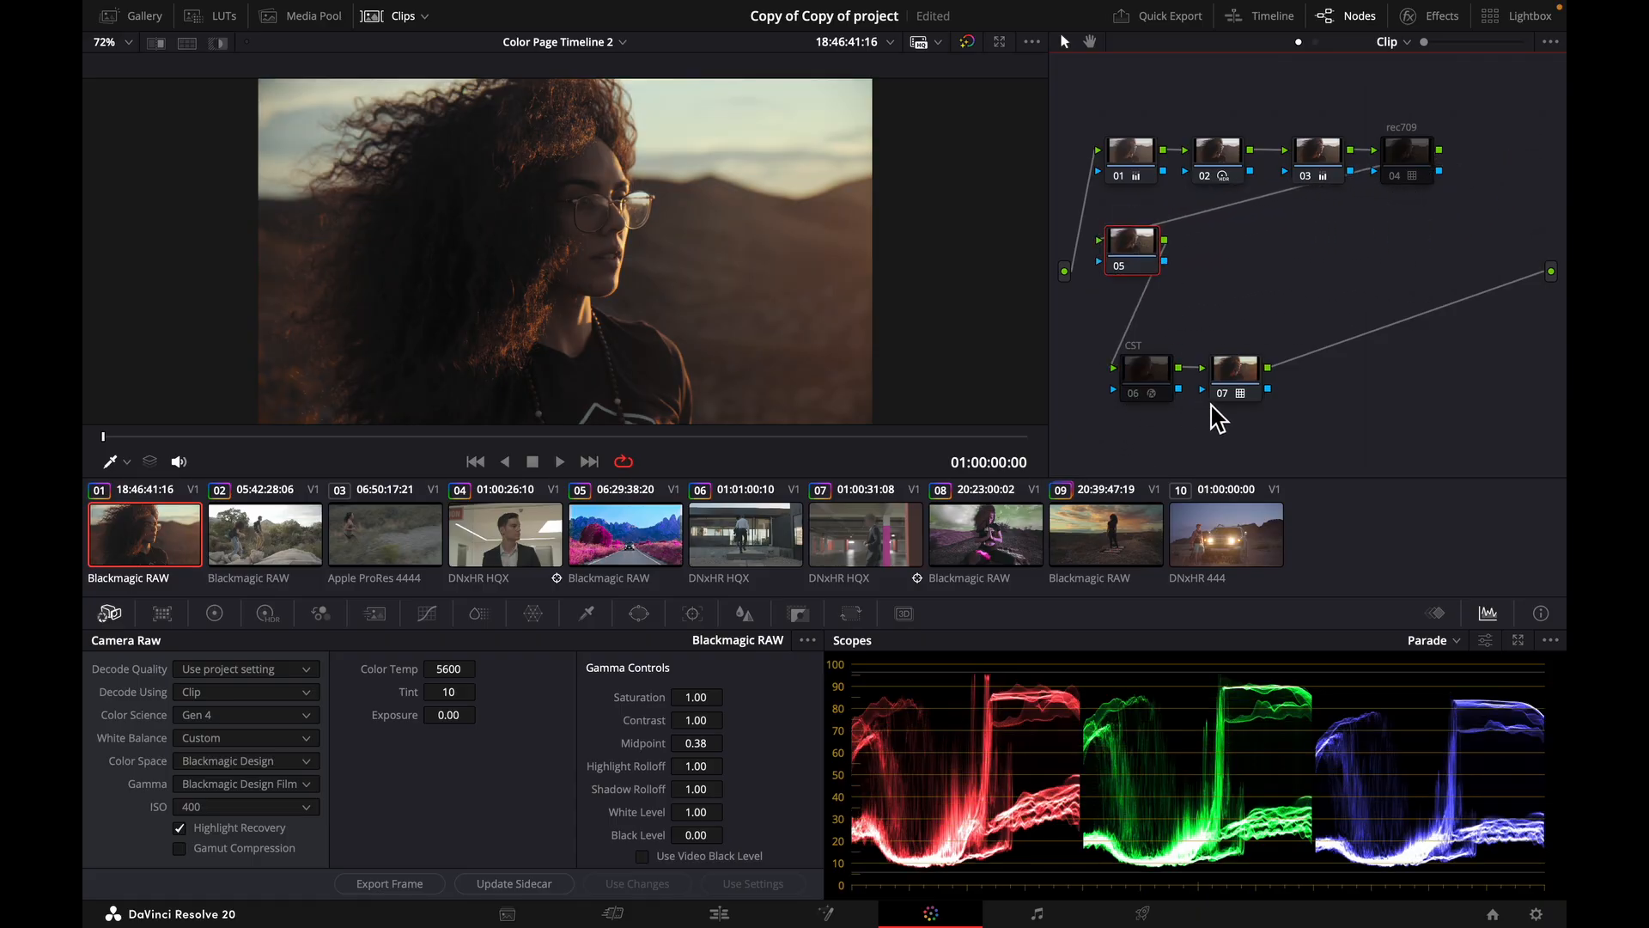
{"action": "left_click", "coordinate": [1228, 397]}
{"action": "left_click", "coordinate": [1121, 176]}
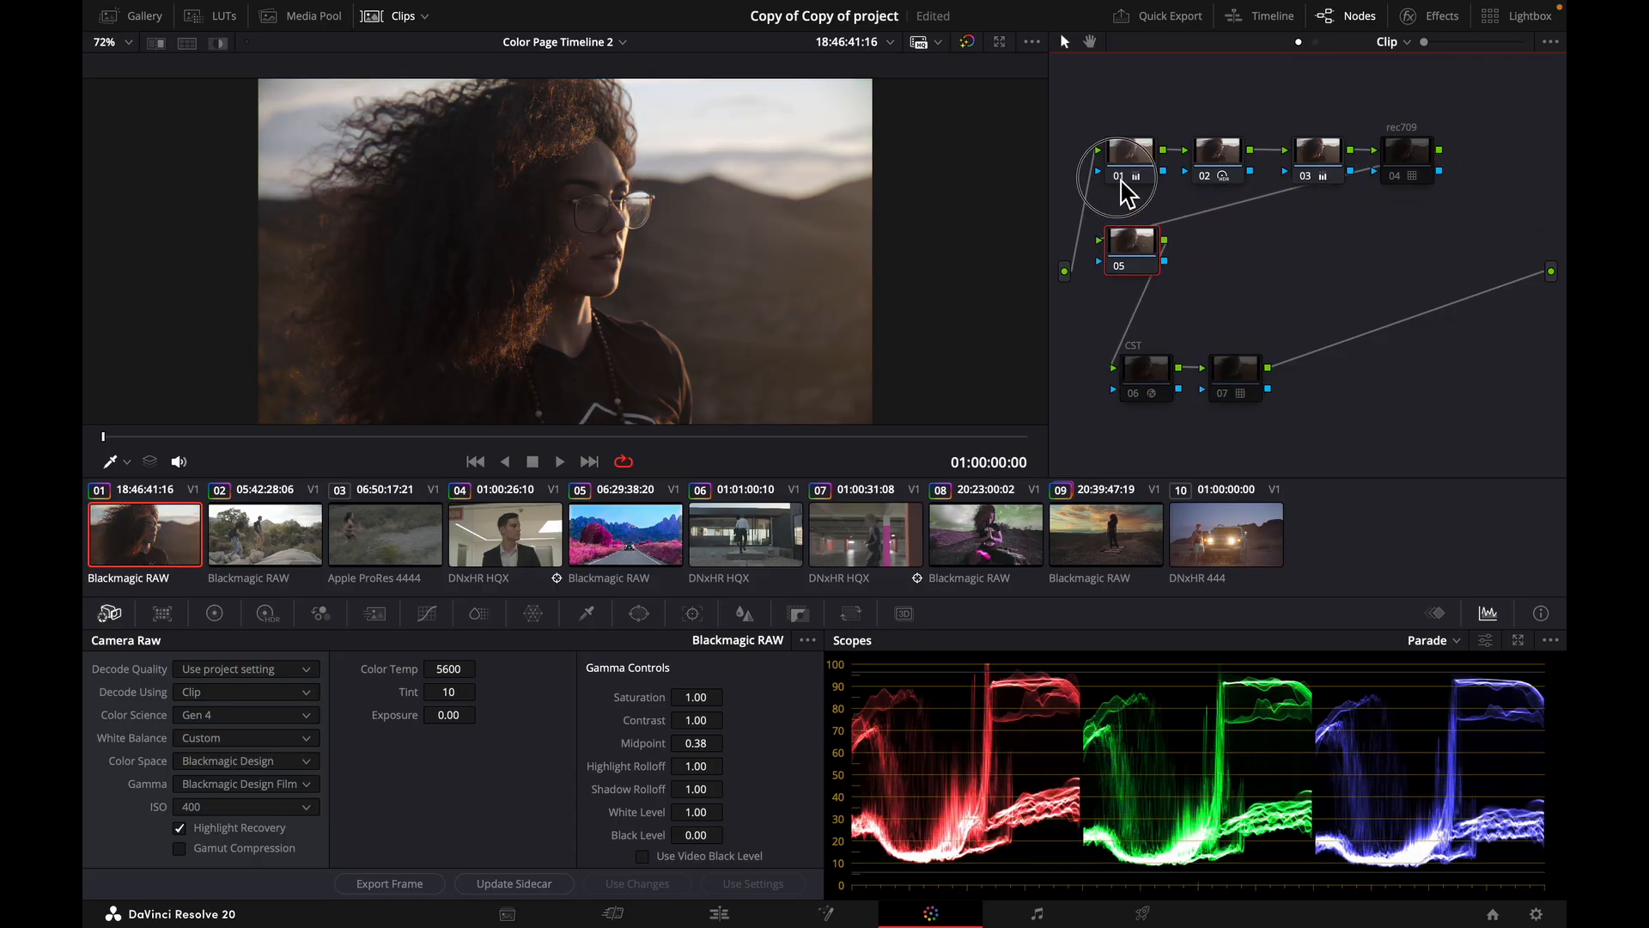
{"action": "left_click", "coordinate": [1206, 179]}
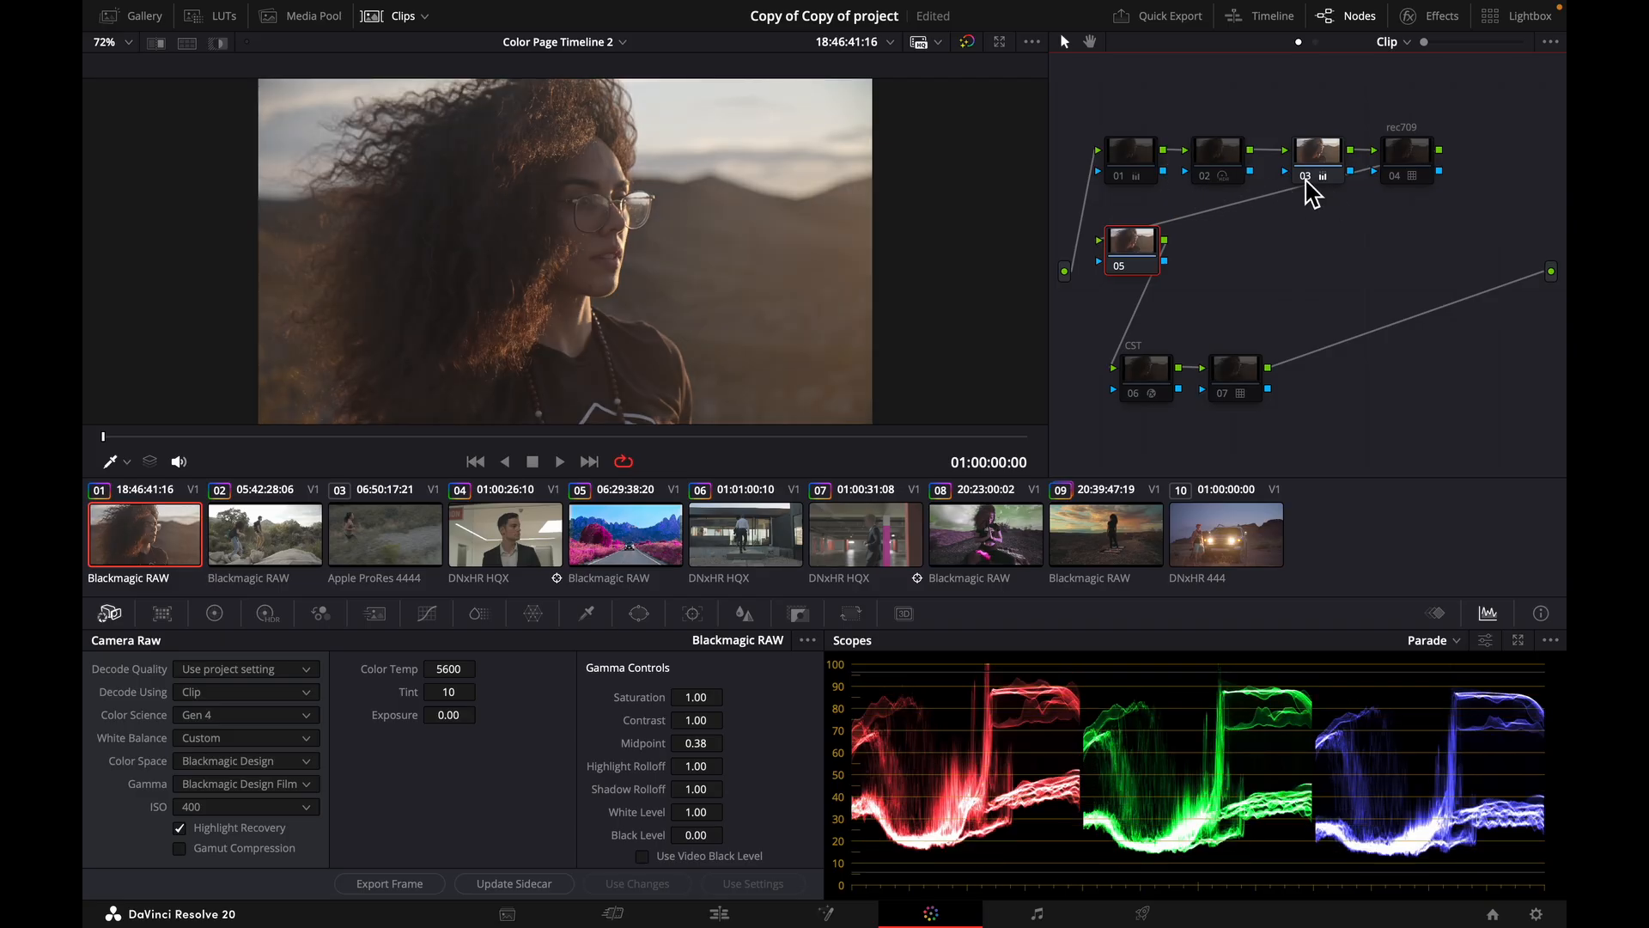
{"action": "left_click", "coordinate": [1304, 177]}
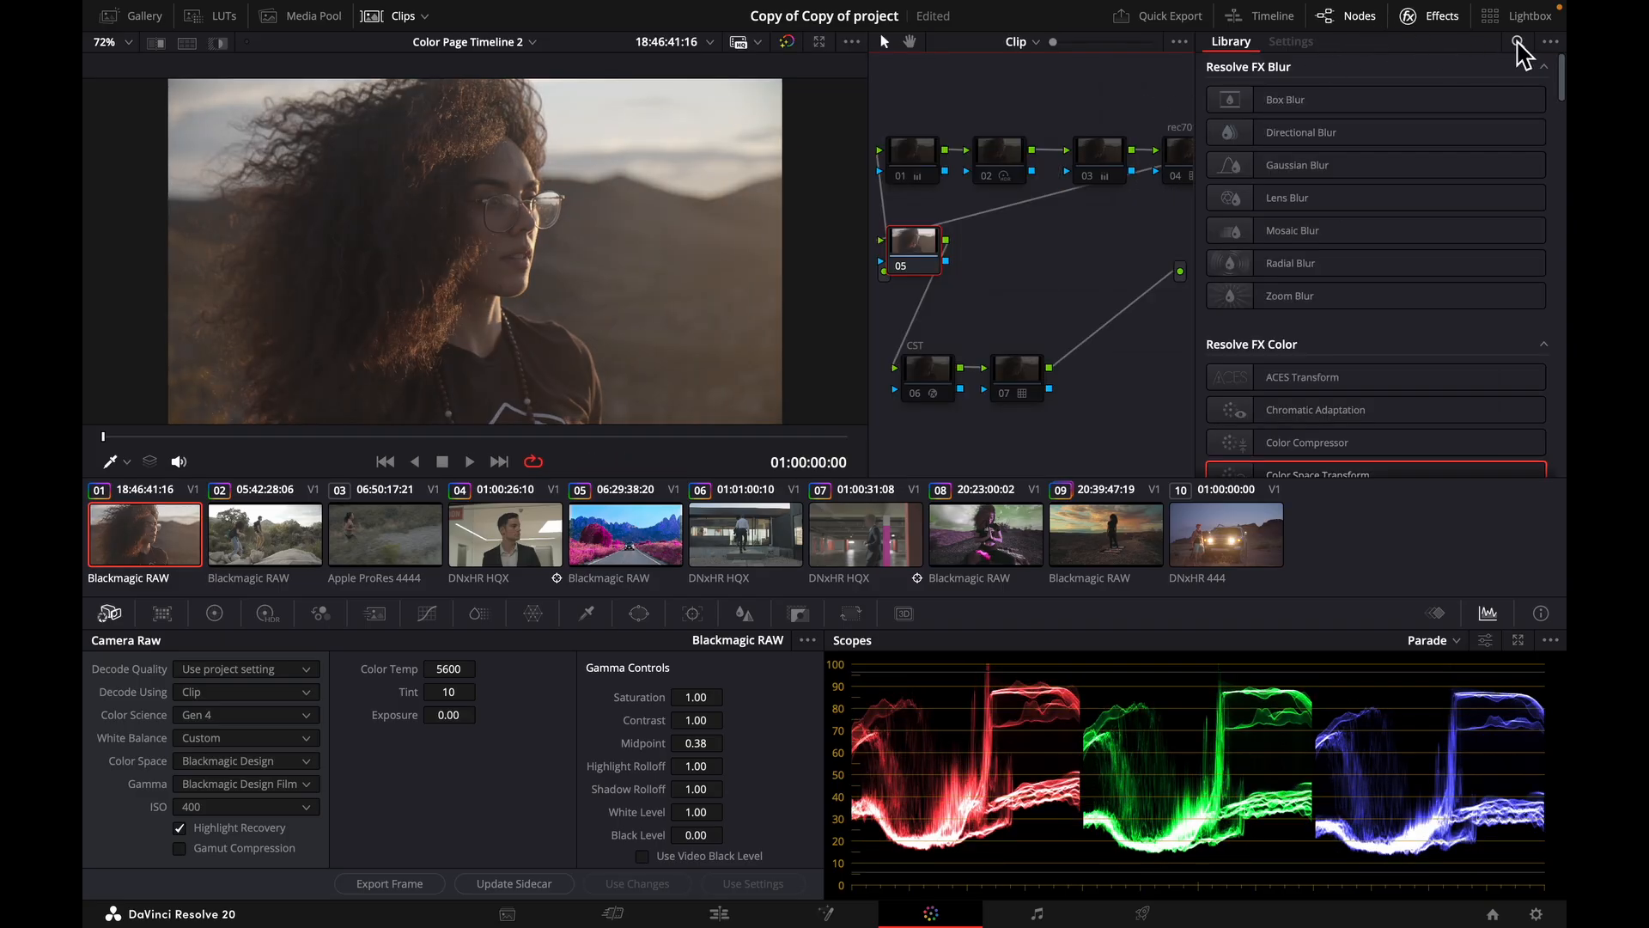
Search the effects library for "color" and apply Color Space Transform to node 05.
{"action": "left_click", "coordinate": [1519, 43]}
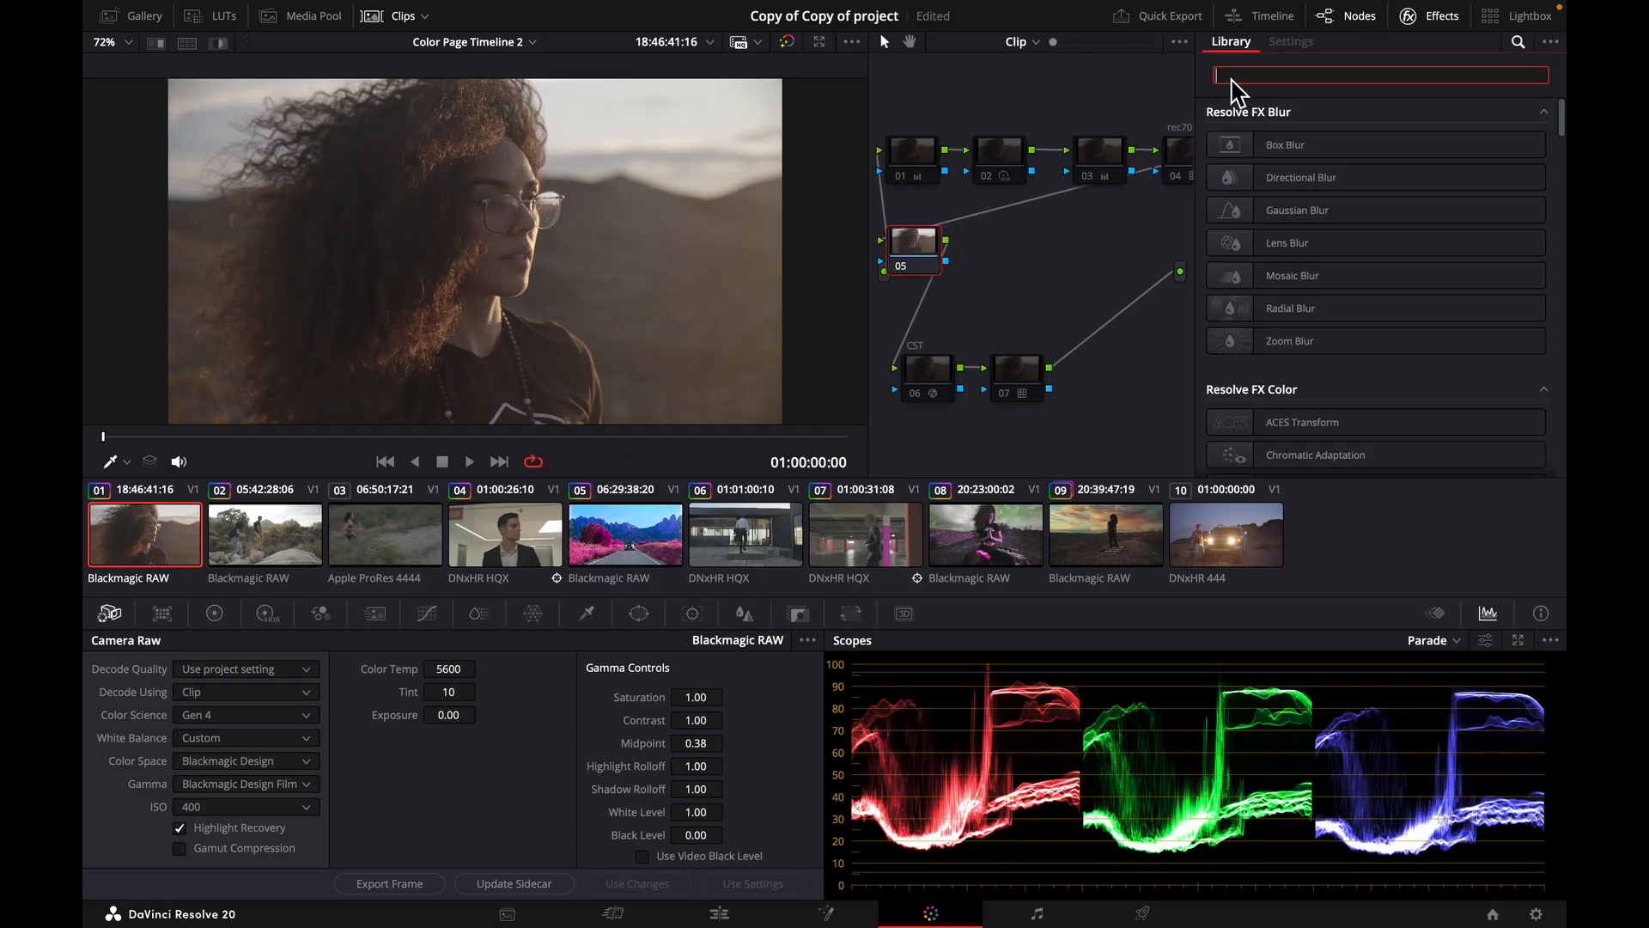
{"action": "type", "text": "color"}
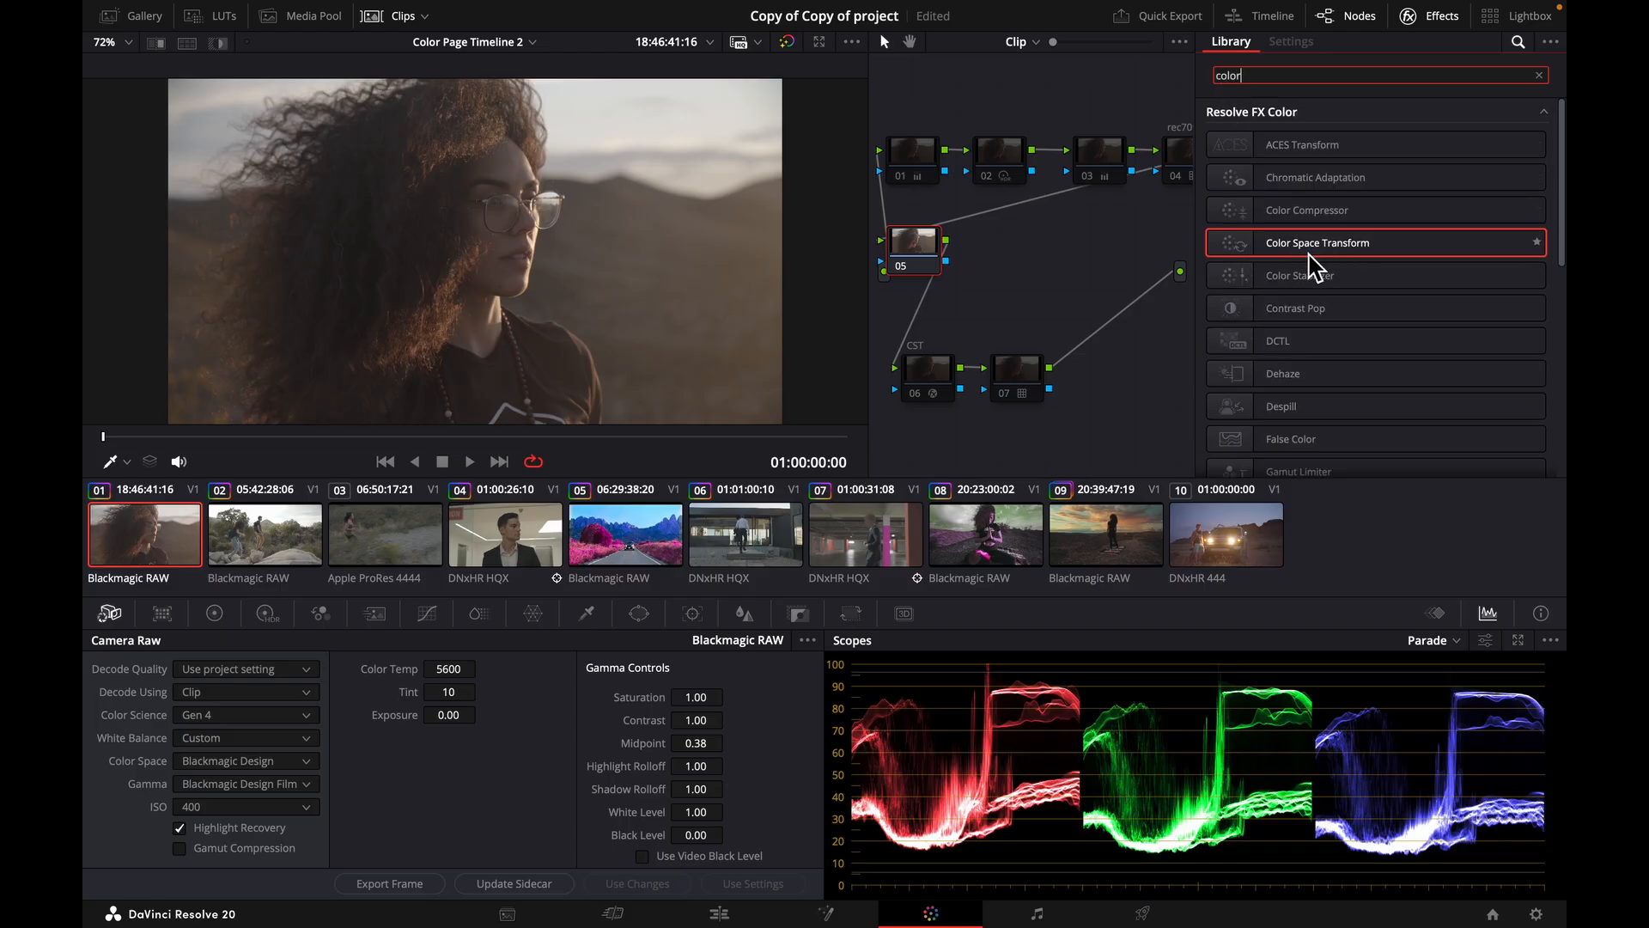
{"action": "left_click_drag", "start_coordinate": [1335, 257], "coordinate": [917, 254]}
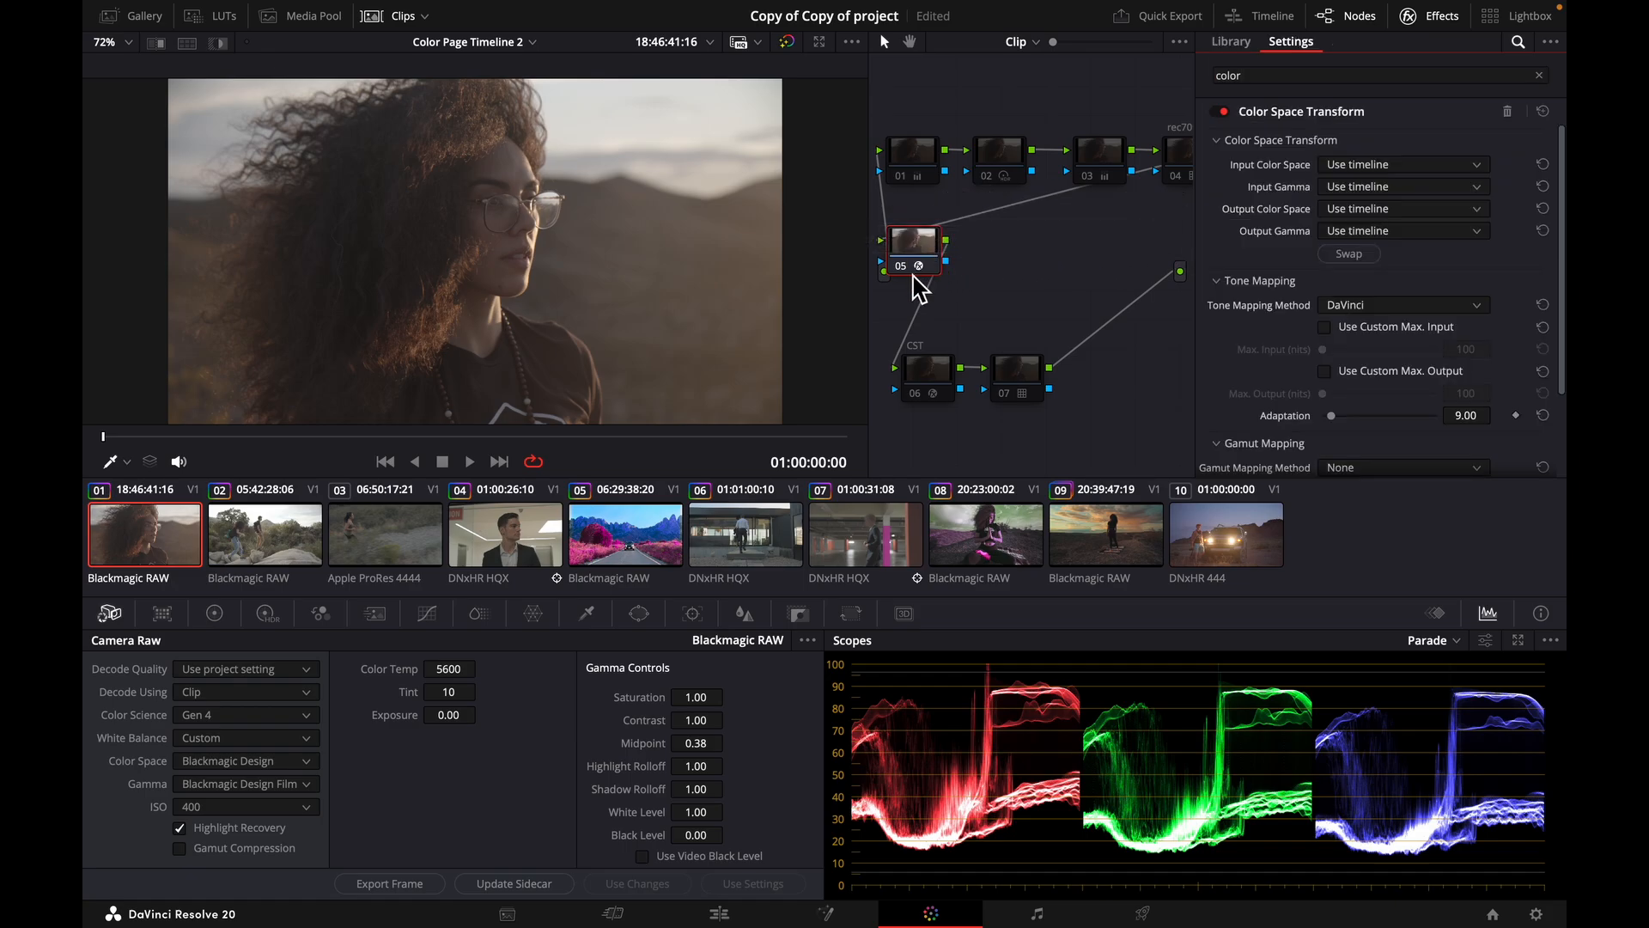
Toggle node 05 off and on repeatedly to check the effect of its Color Space Transform.
{"action": "left_click", "coordinate": [899, 268]}
{"action": "left_click", "coordinate": [898, 268]}
{"action": "left_click", "coordinate": [898, 268]}
{"action": "left_click", "coordinate": [898, 267]}
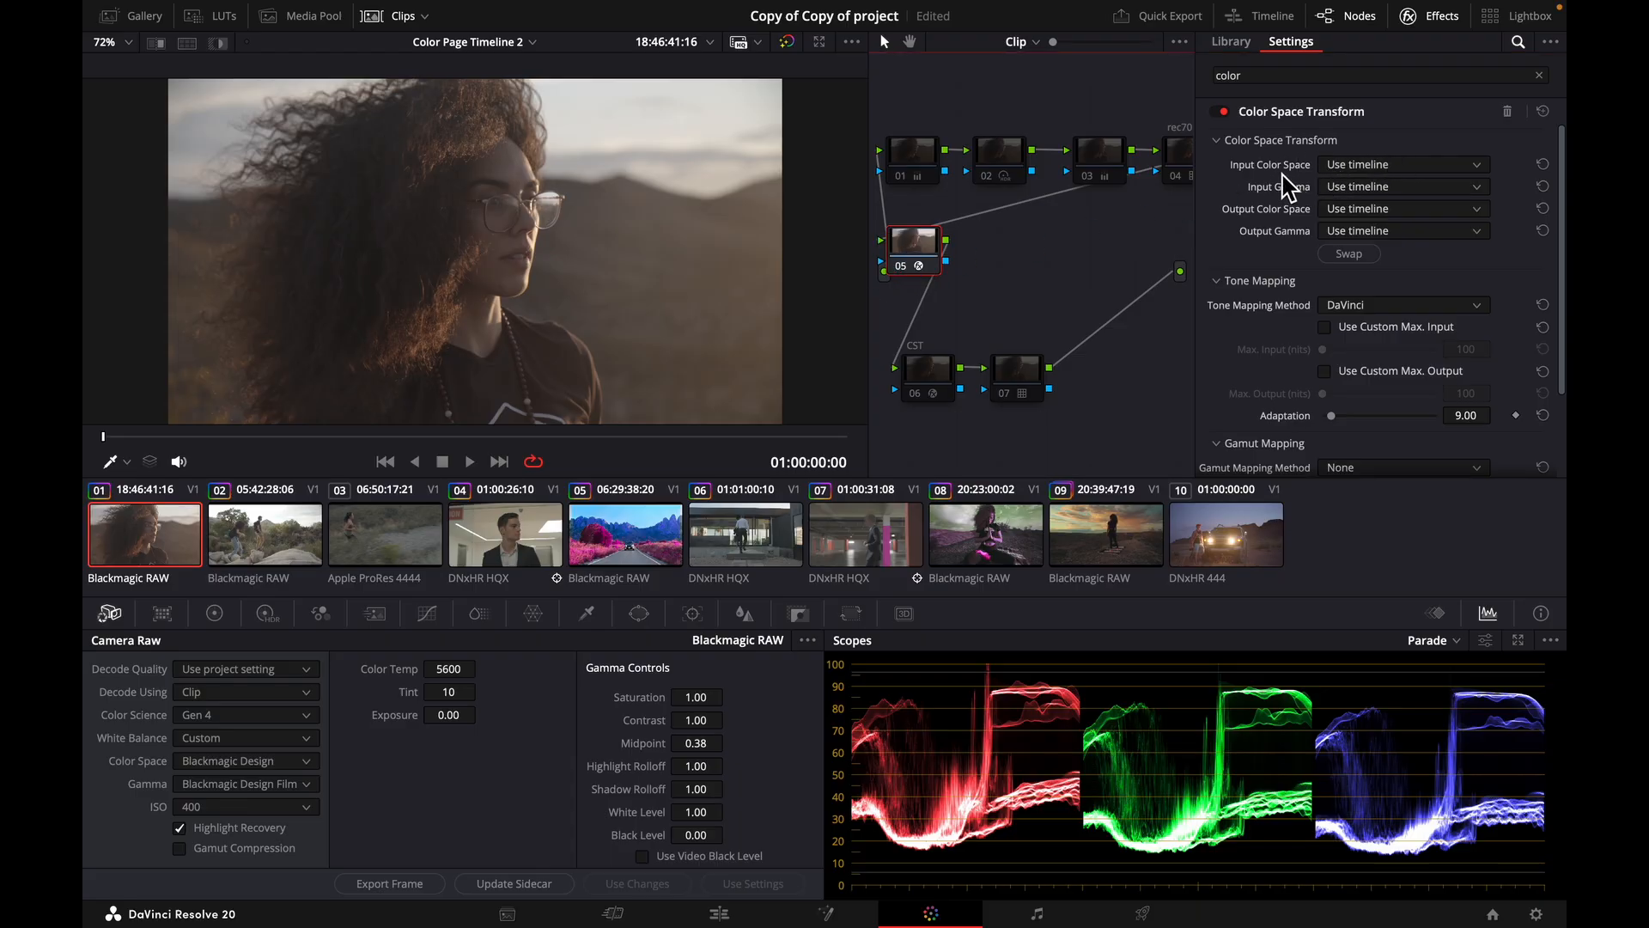
Set the Color Space Transform's input color space on node 05 to Blackmagic Design 4K Film Gen 1.
{"action": "left_click", "coordinate": [1473, 166]}
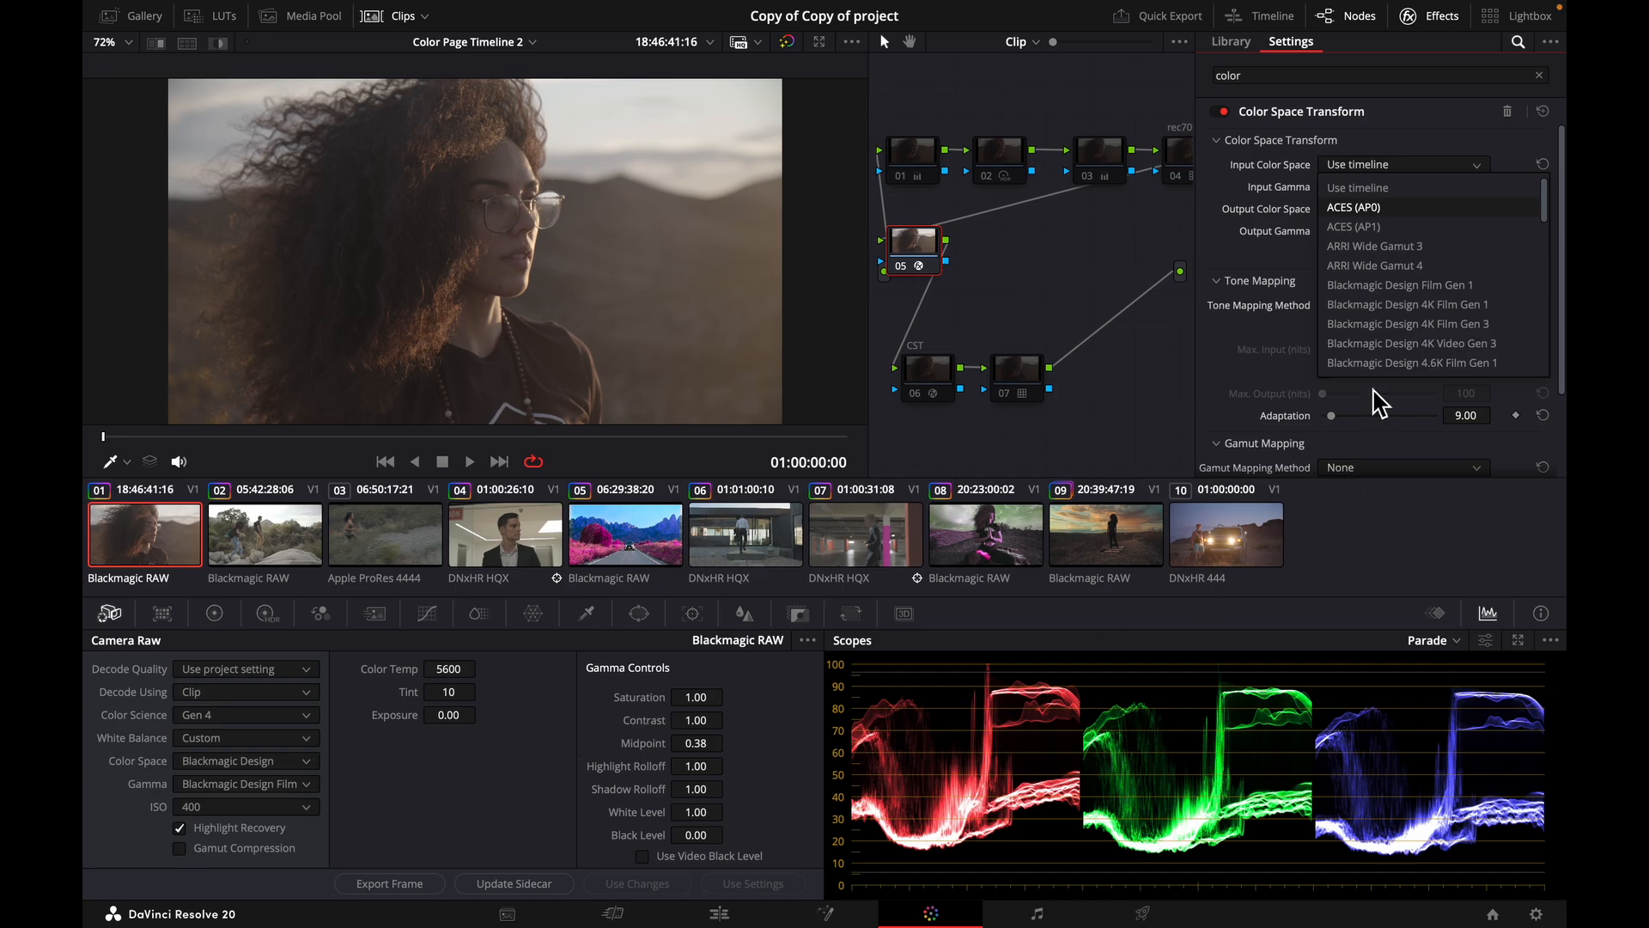
{"action": "scroll", "coordinate": [1439, 288], "scroll_direction": "down", "scroll_amount": 7}
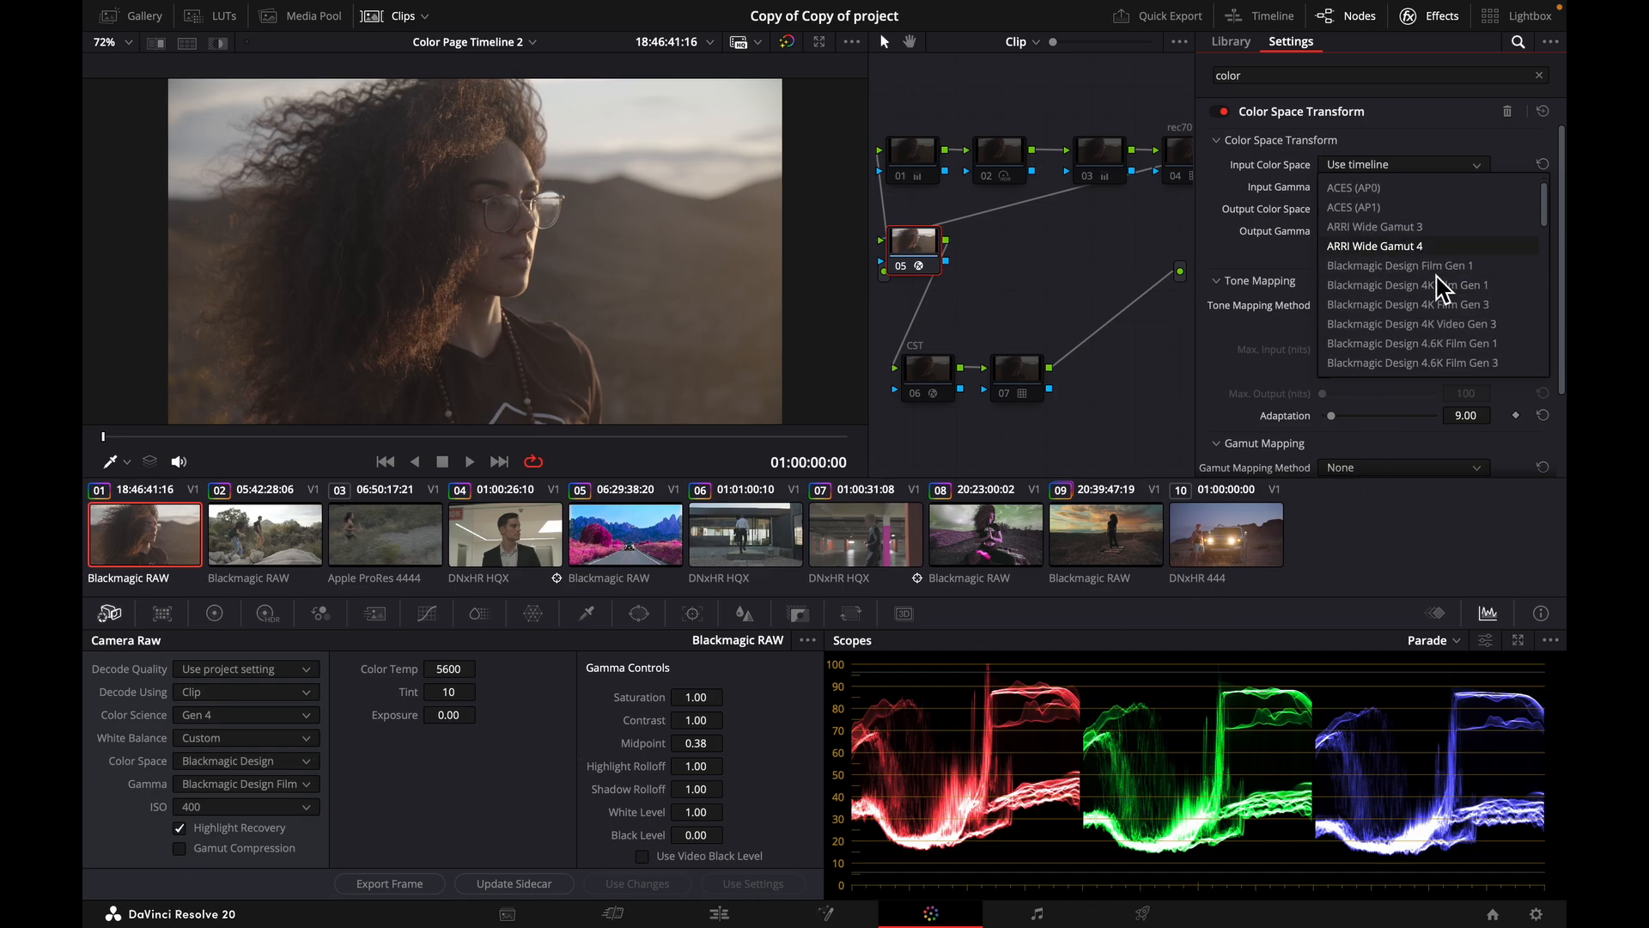
{"action": "scroll", "coordinate": [1439, 288], "scroll_direction": "down", "scroll_amount": 9}
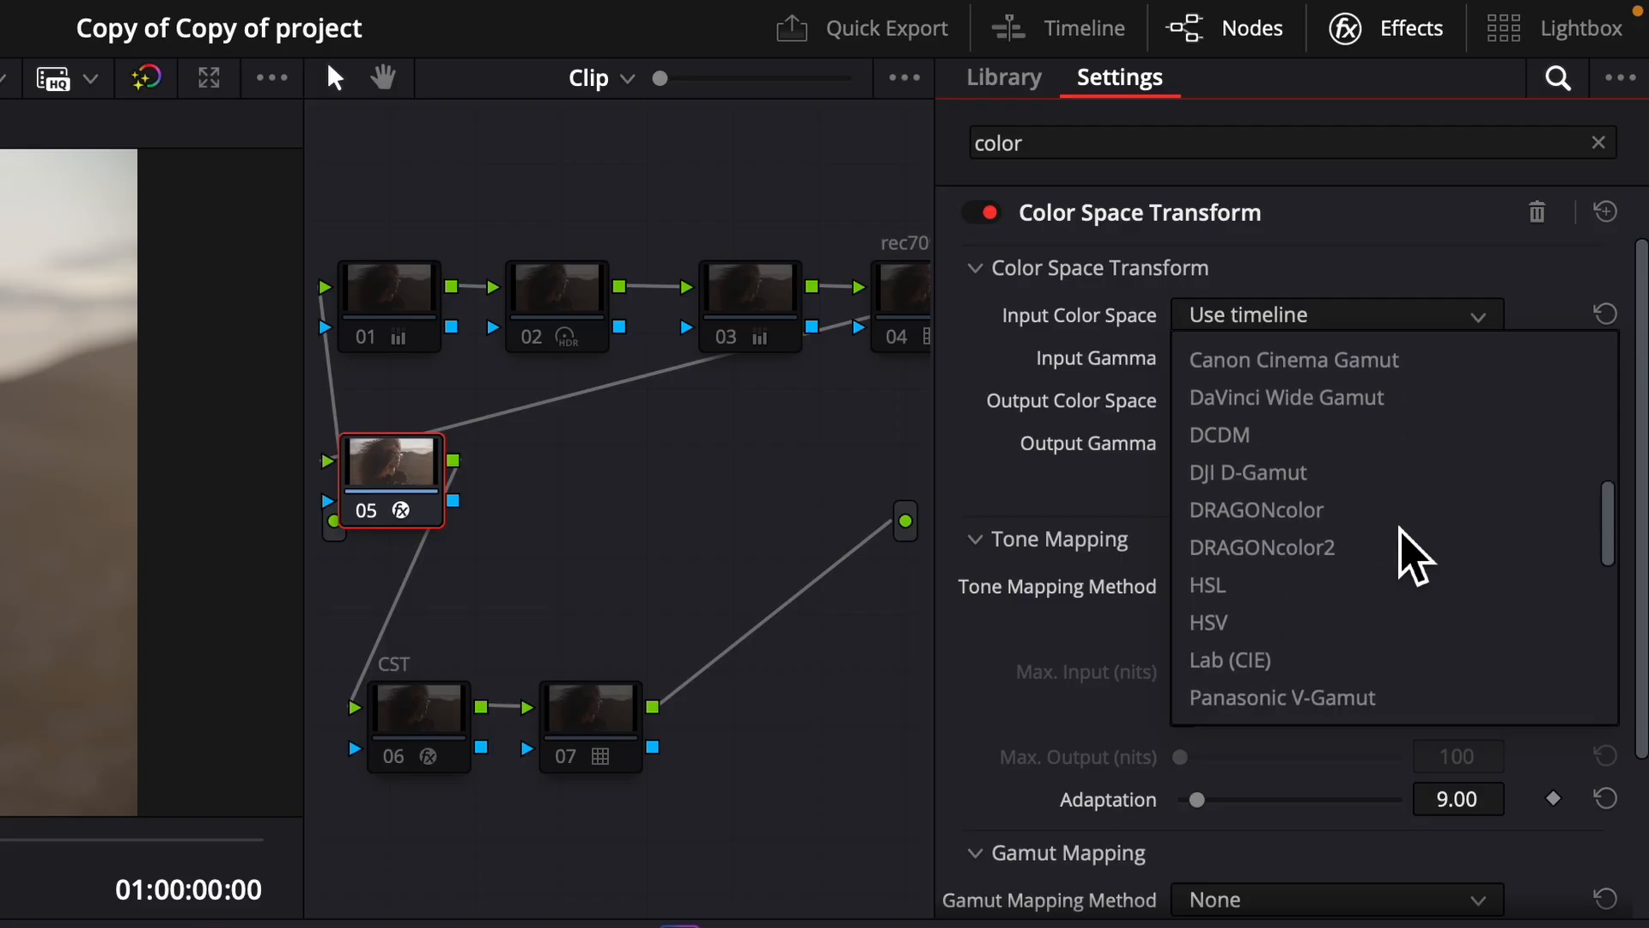
{"action": "scroll", "coordinate": [1415, 557], "scroll_direction": "down", "scroll_amount": 10}
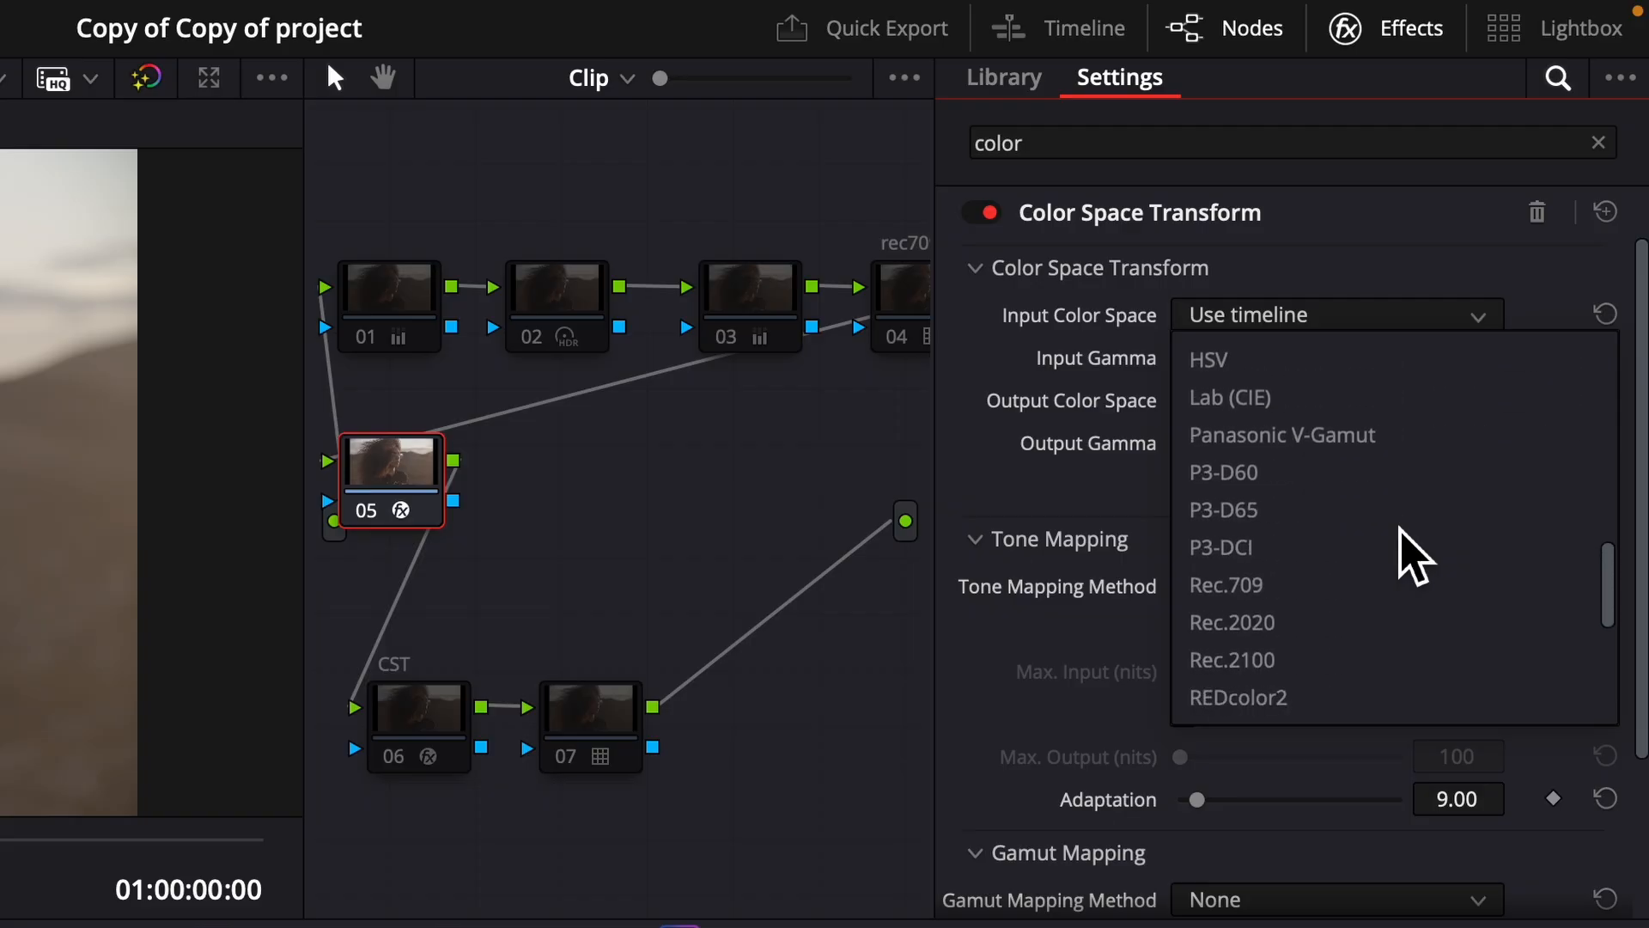
{"action": "scroll", "coordinate": [1402, 529], "scroll_direction": "down", "scroll_amount": 6}
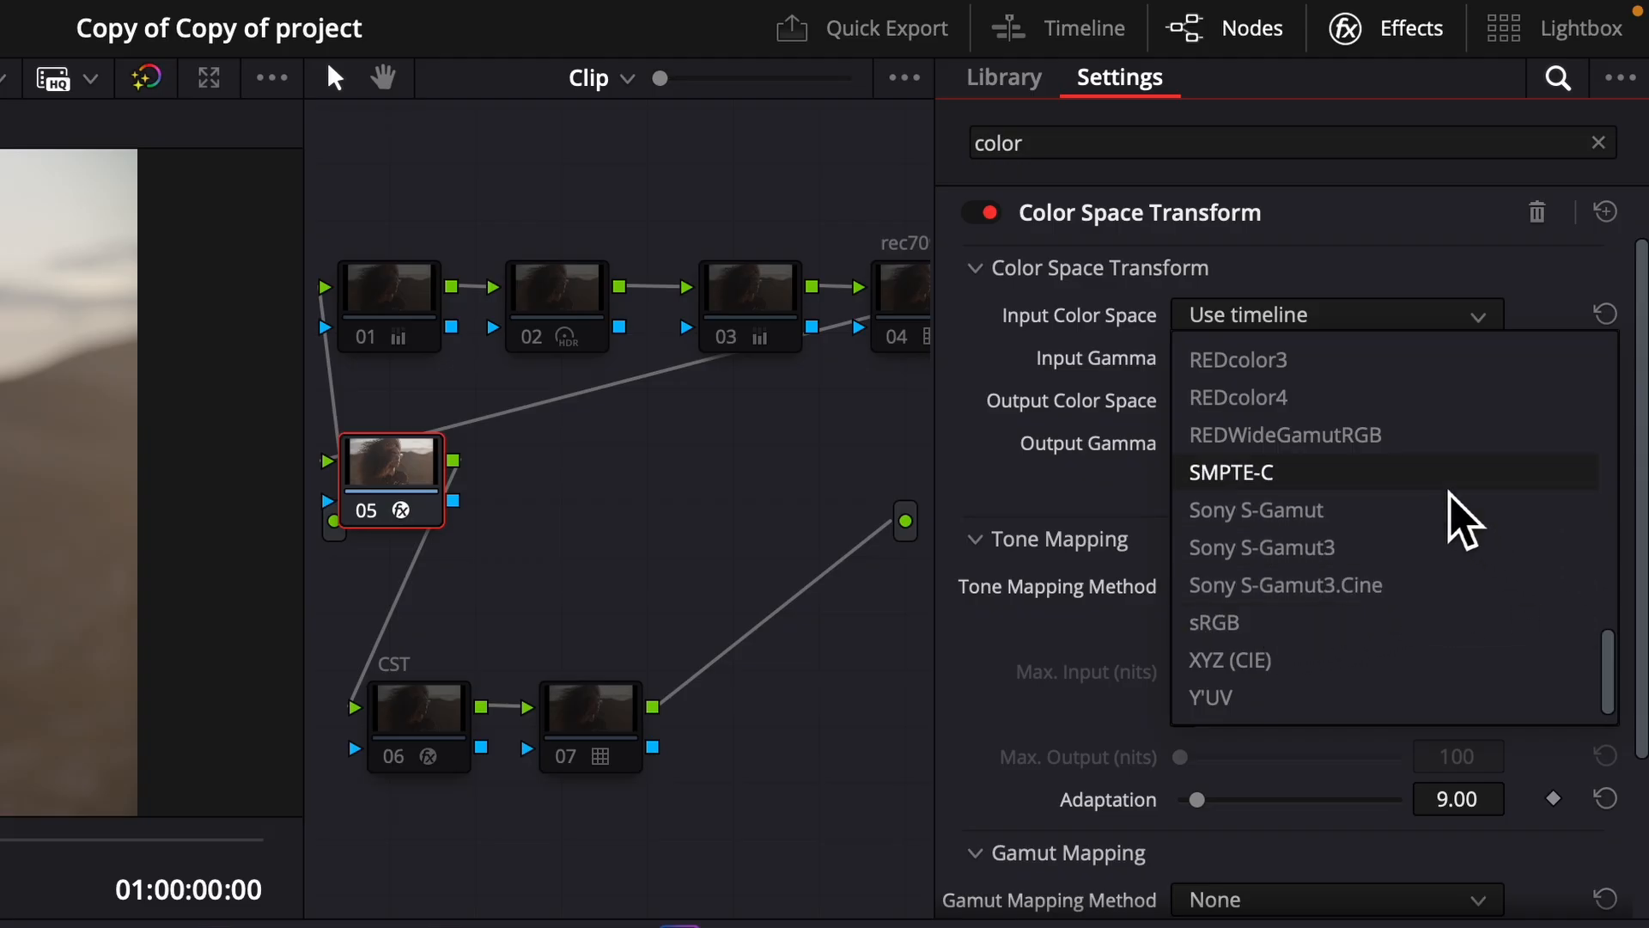
{"action": "scroll", "coordinate": [1466, 515], "scroll_direction": "up", "scroll_amount": 2}
{"action": "scroll", "coordinate": [1314, 515], "scroll_direction": "up", "scroll_amount": 5}
{"action": "scroll", "coordinate": [1320, 515], "scroll_direction": "up", "scroll_amount": 5}
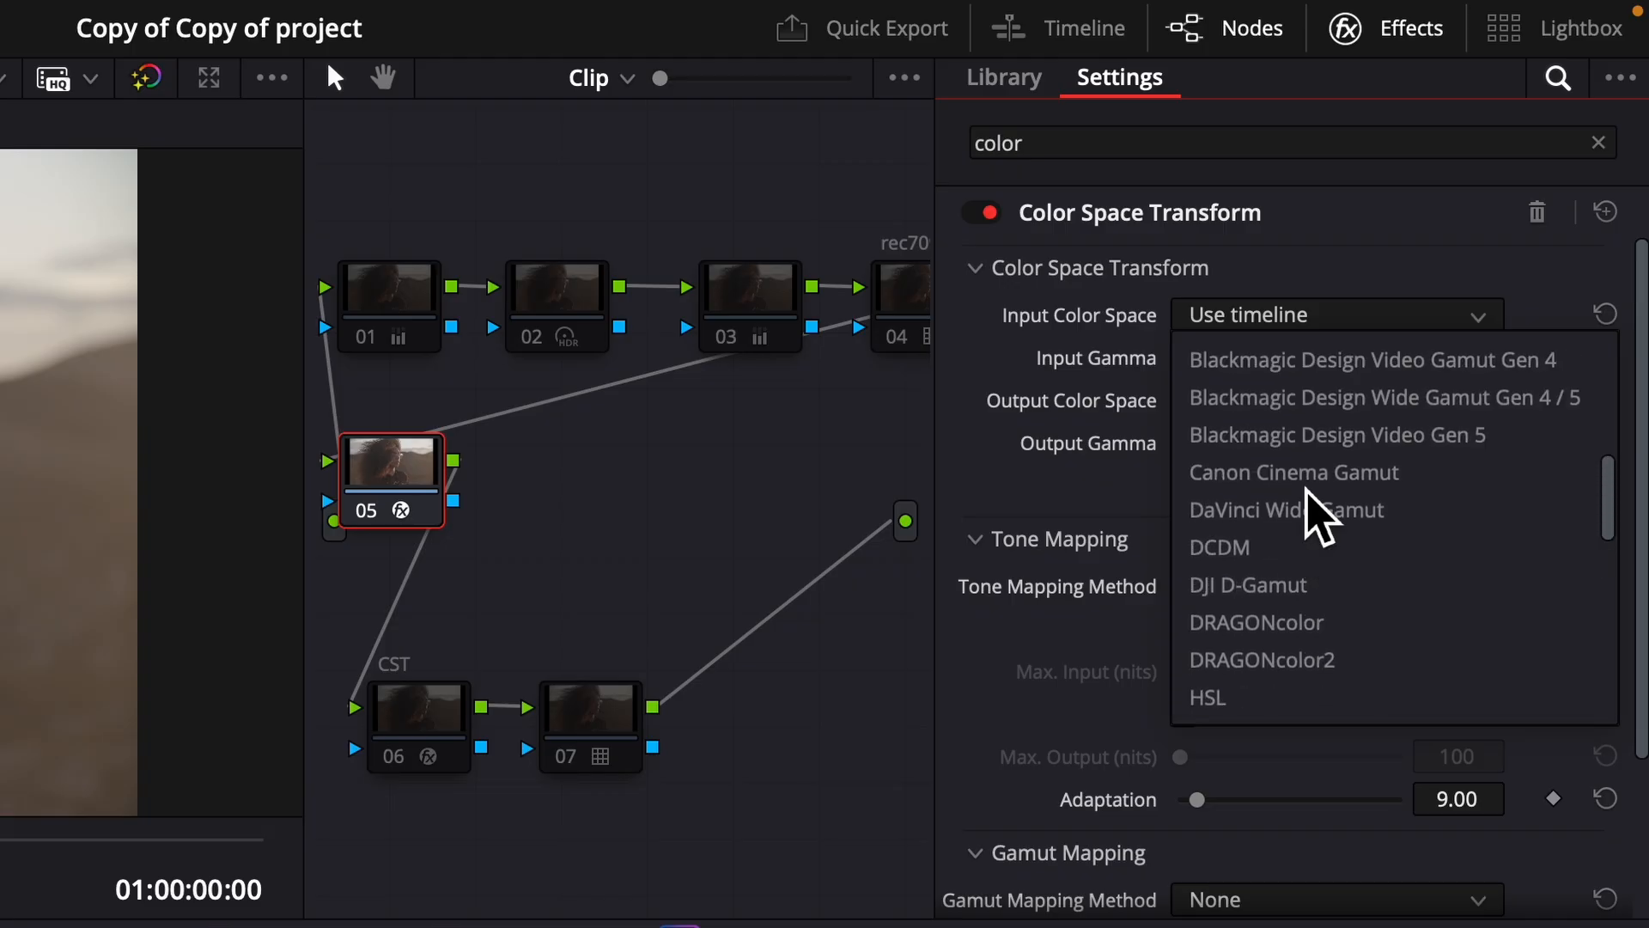
{"action": "scroll", "coordinate": [1306, 489], "scroll_direction": "up", "scroll_amount": 5}
{"action": "scroll", "coordinate": [1318, 515], "scroll_direction": "up", "scroll_amount": 1}
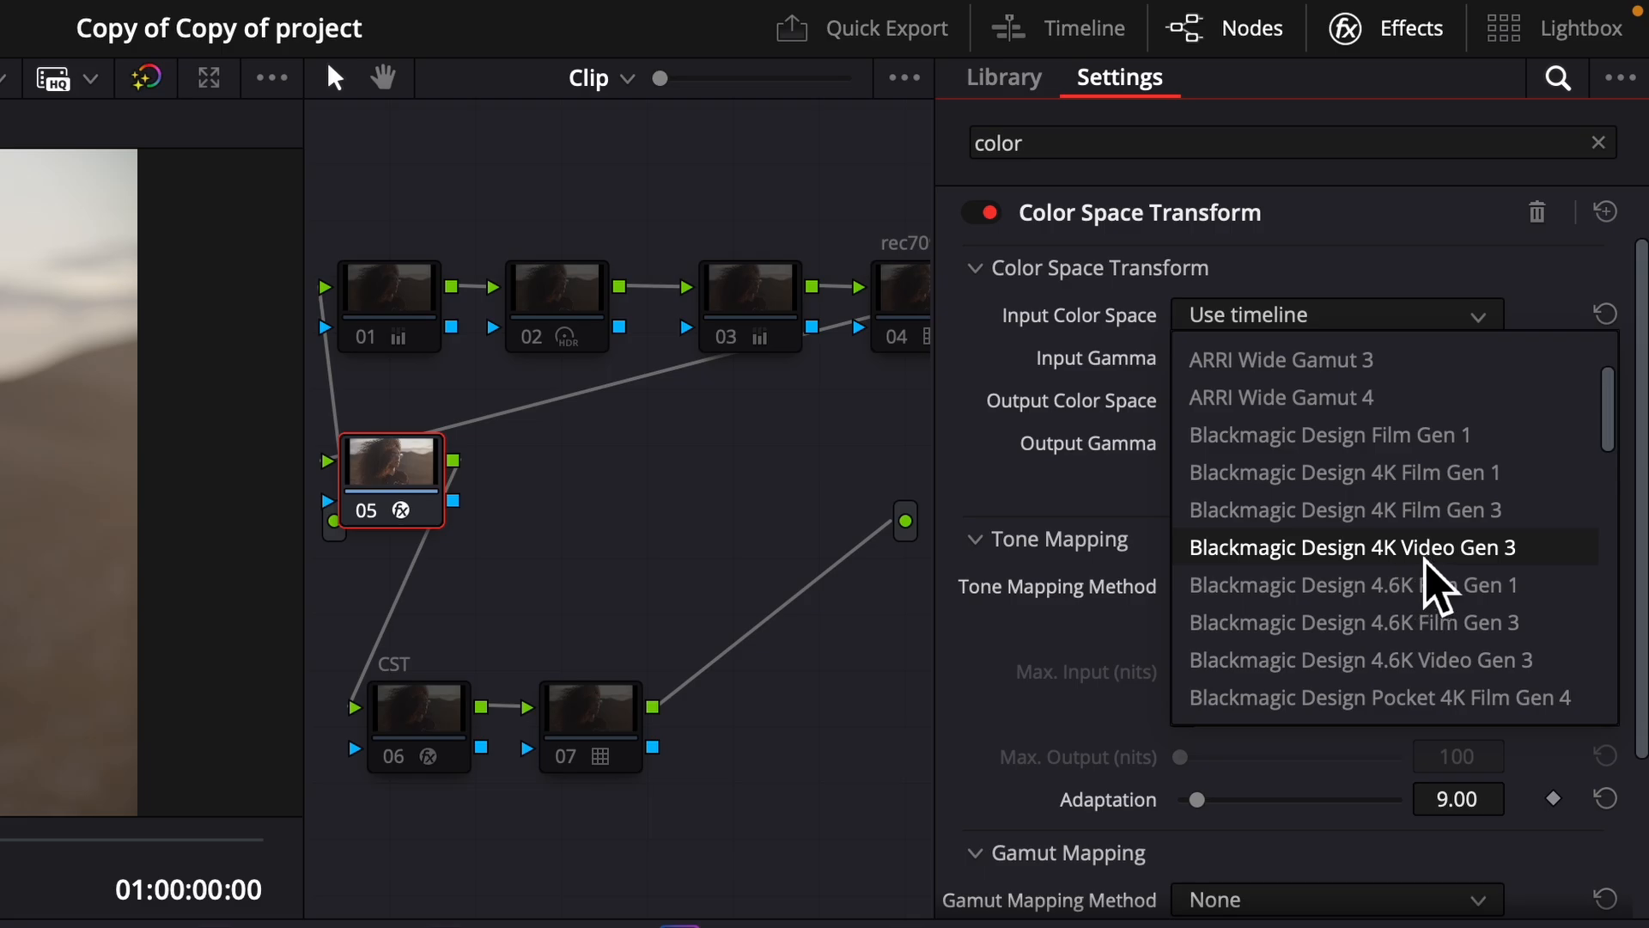
{"action": "scroll", "coordinate": [1417, 588], "scroll_direction": "down", "scroll_amount": 2}
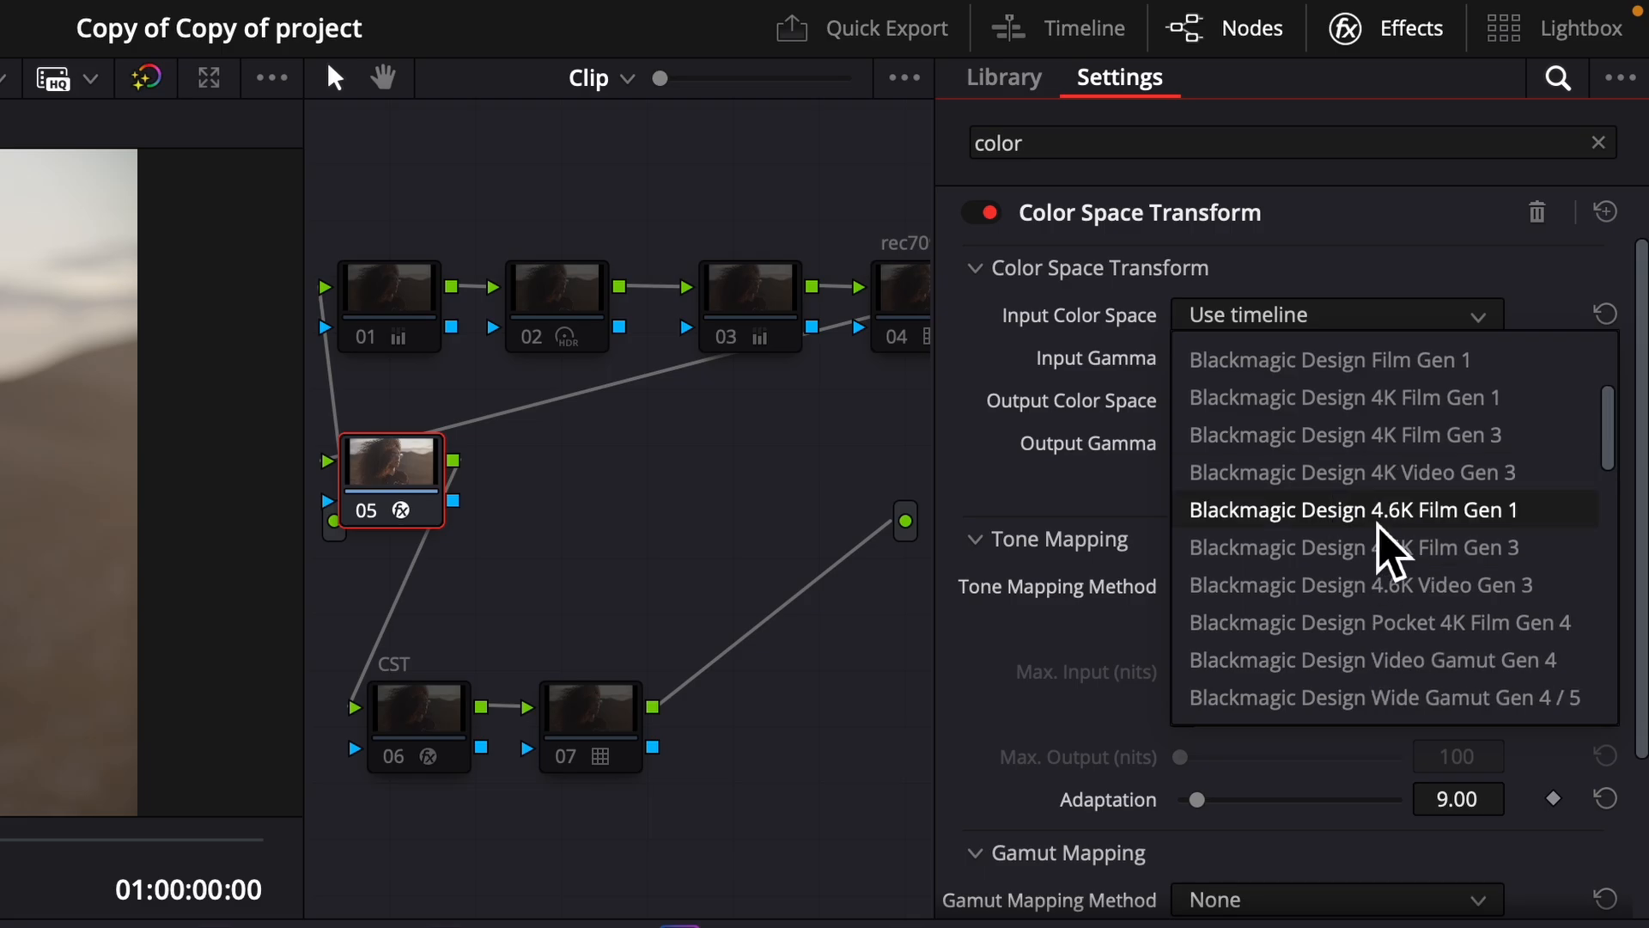
{"action": "scroll", "coordinate": [1420, 565], "scroll_direction": "down", "scroll_amount": 3}
{"action": "scroll", "coordinate": [1430, 586], "scroll_direction": "down", "scroll_amount": 2}
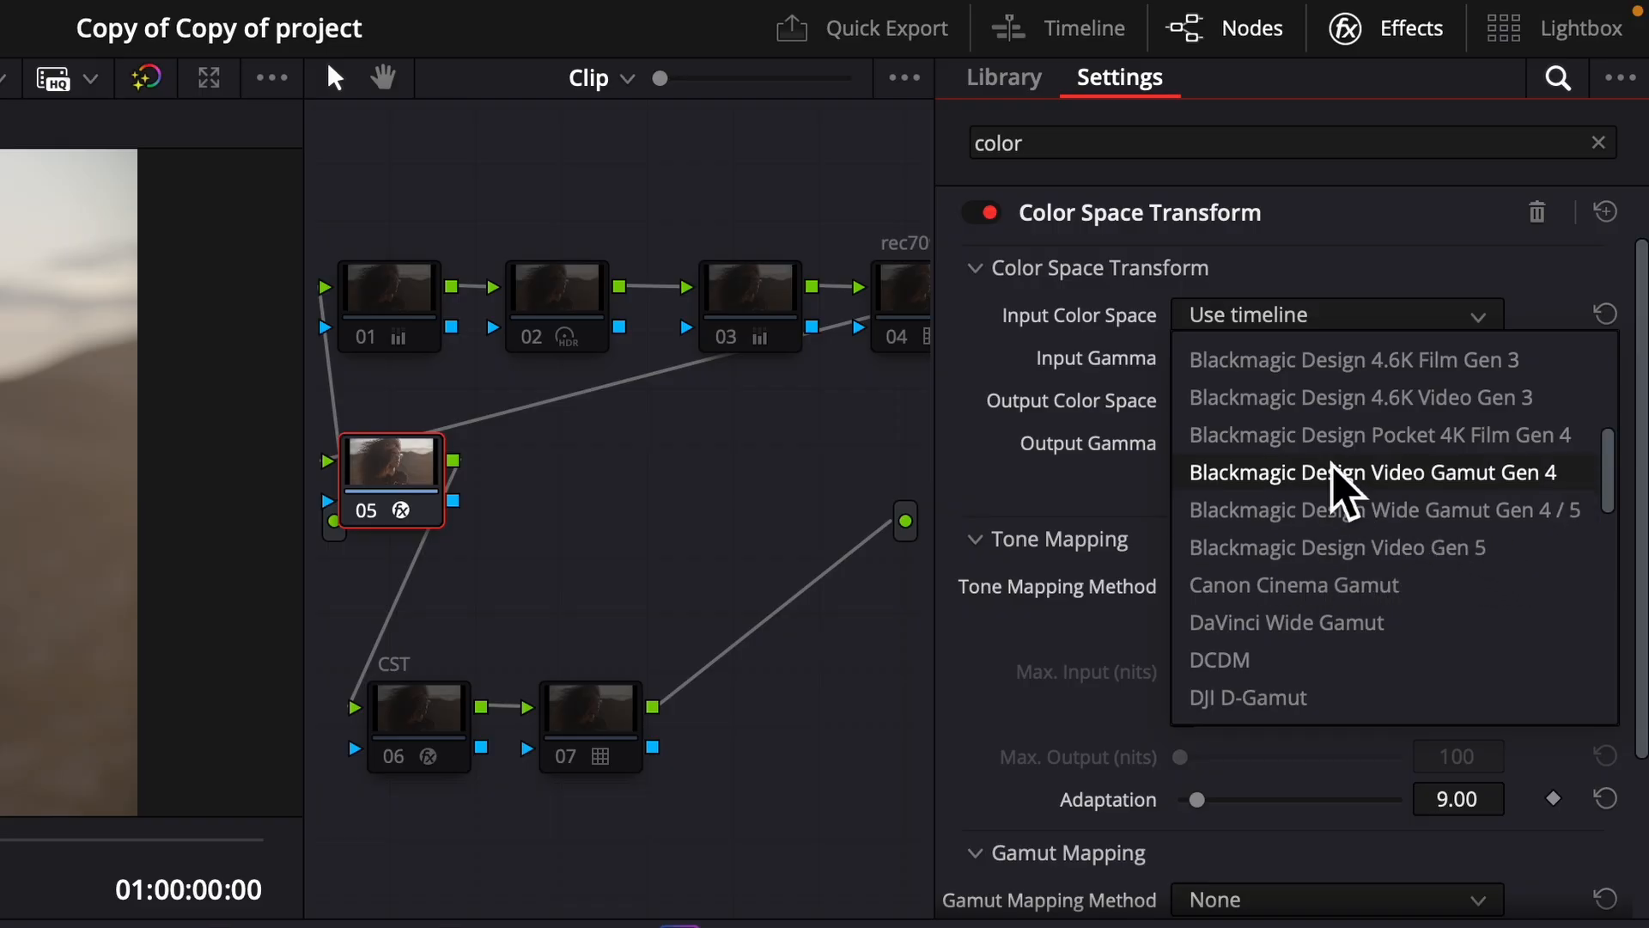
{"action": "scroll", "coordinate": [1288, 370], "scroll_direction": "up", "scroll_amount": 4}
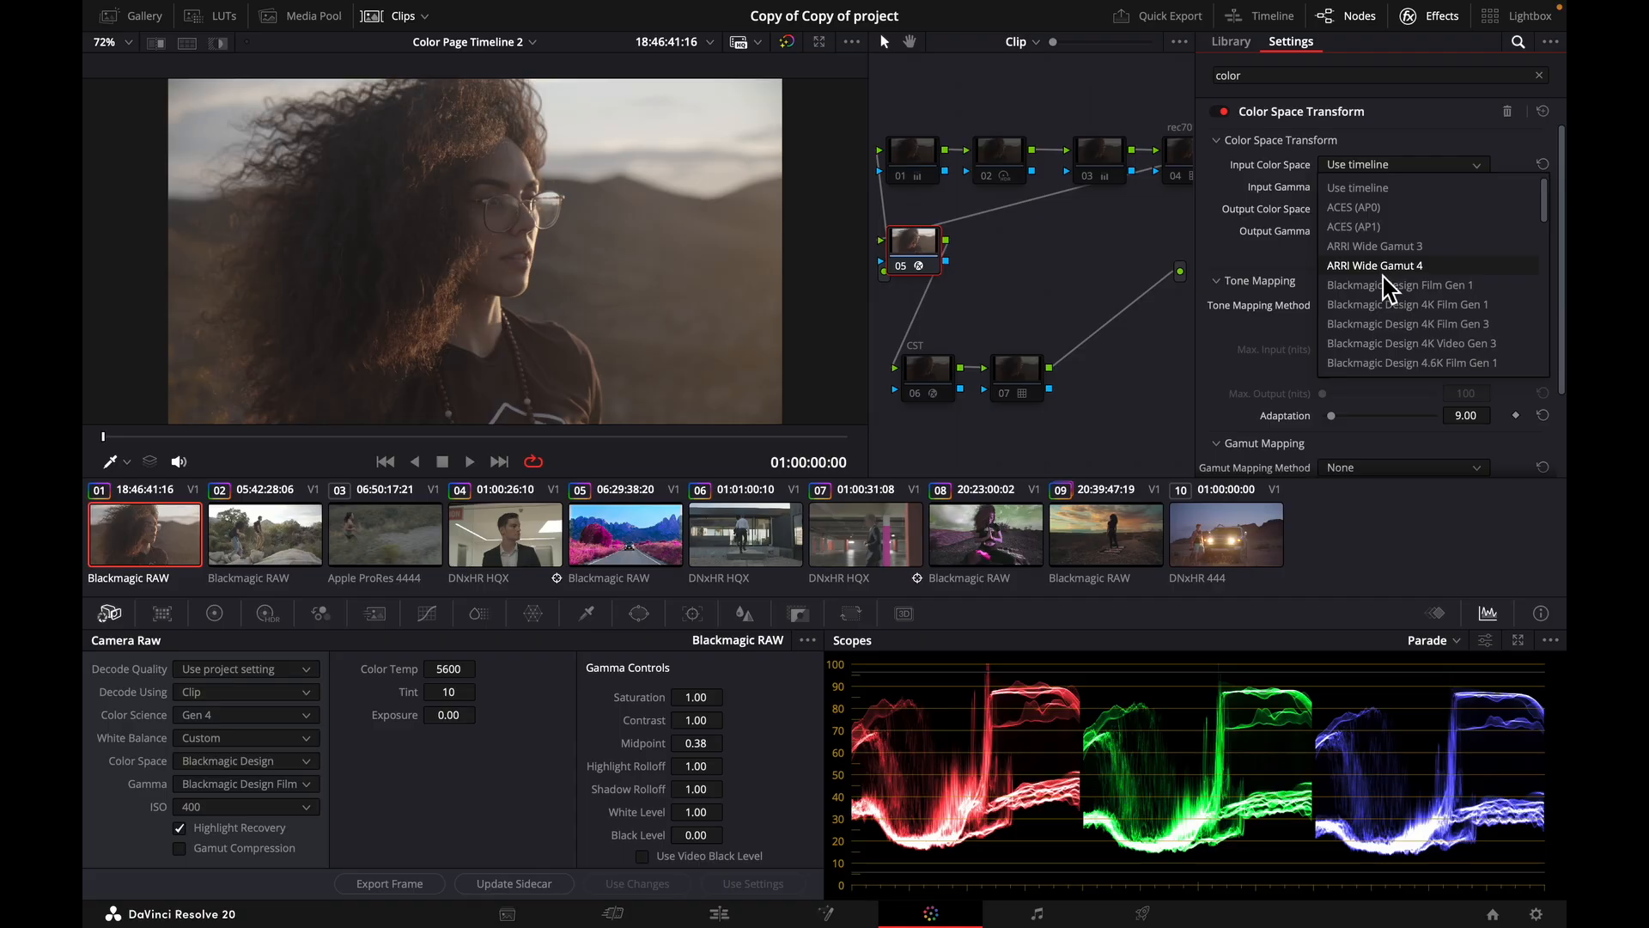
{"action": "left_click", "coordinate": [1391, 306]}
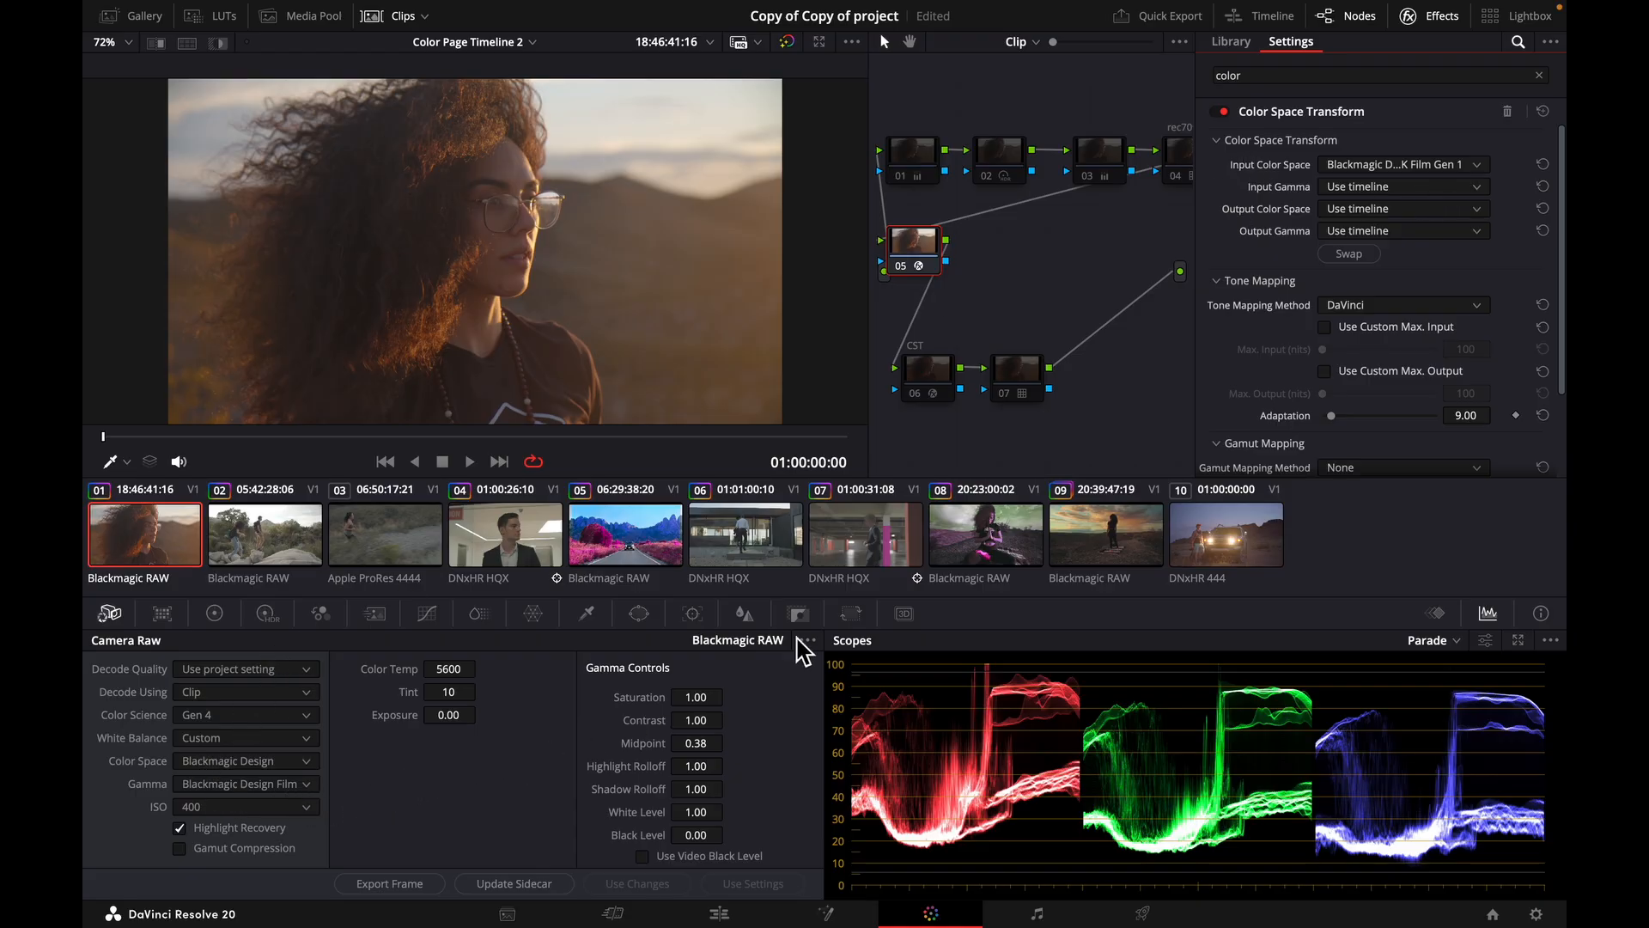
Set the Color Space Transform's input gamma to Blackmagic Design Video Gen 4.
{"action": "left_click", "coordinate": [1378, 189]}
{"action": "scroll", "coordinate": [1460, 348], "scroll_direction": "down", "scroll_amount": 3}
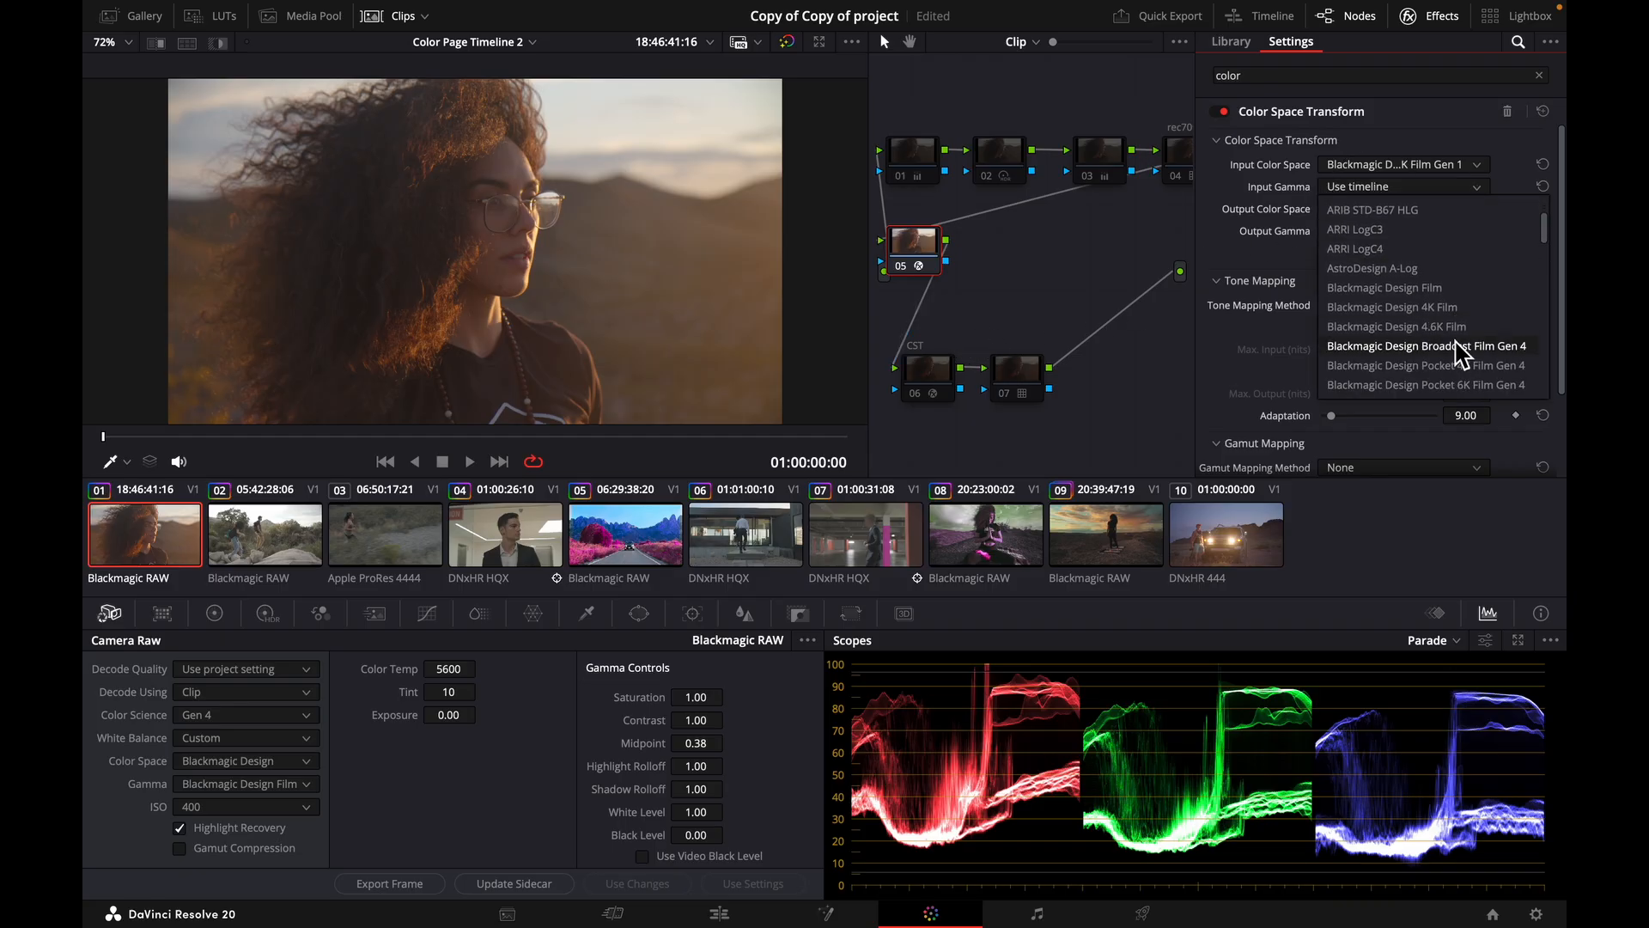
{"action": "scroll", "coordinate": [1460, 377], "scroll_direction": "down", "scroll_amount": 3}
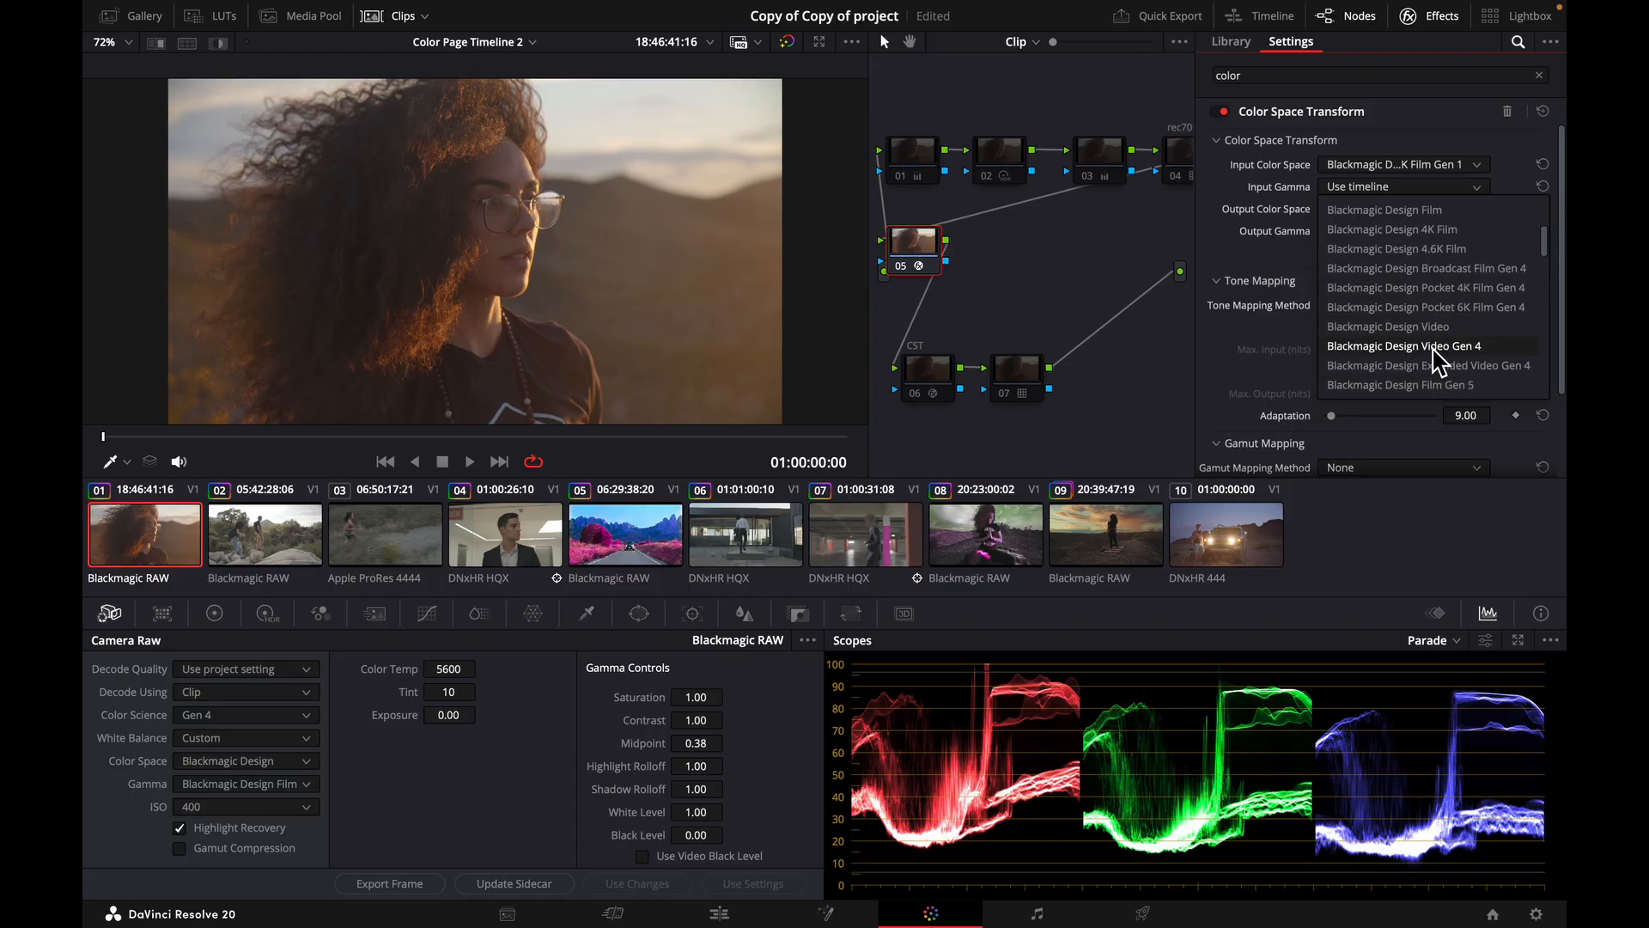
{"action": "left_click", "coordinate": [1430, 347]}
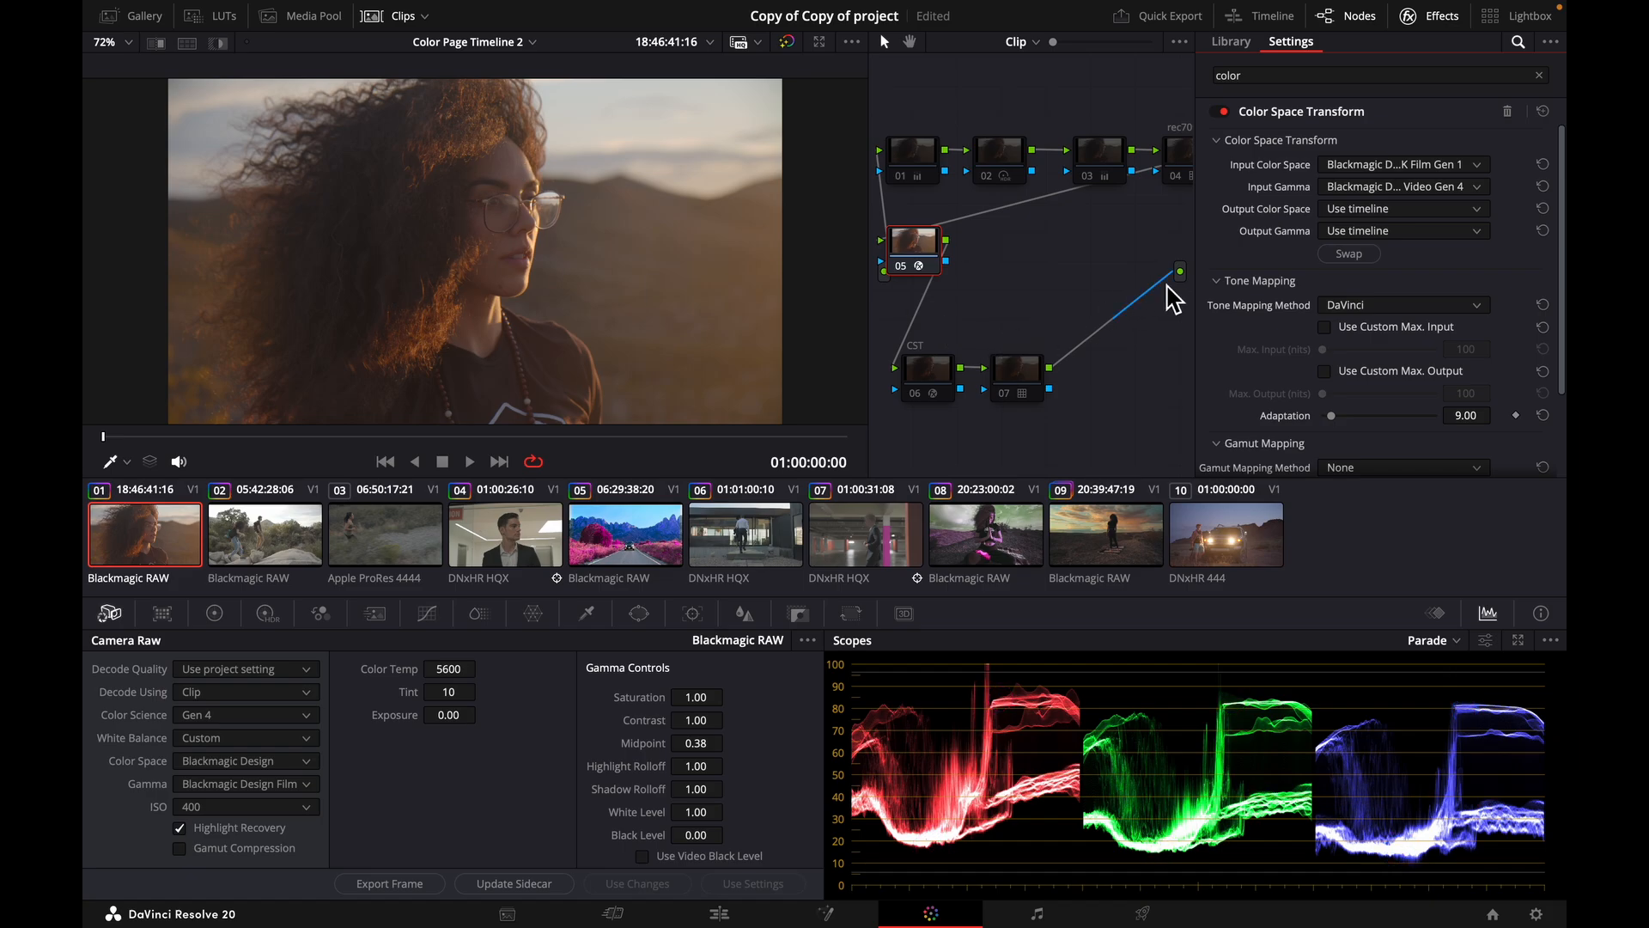
{"action": "left_click", "coordinate": [901, 267]}
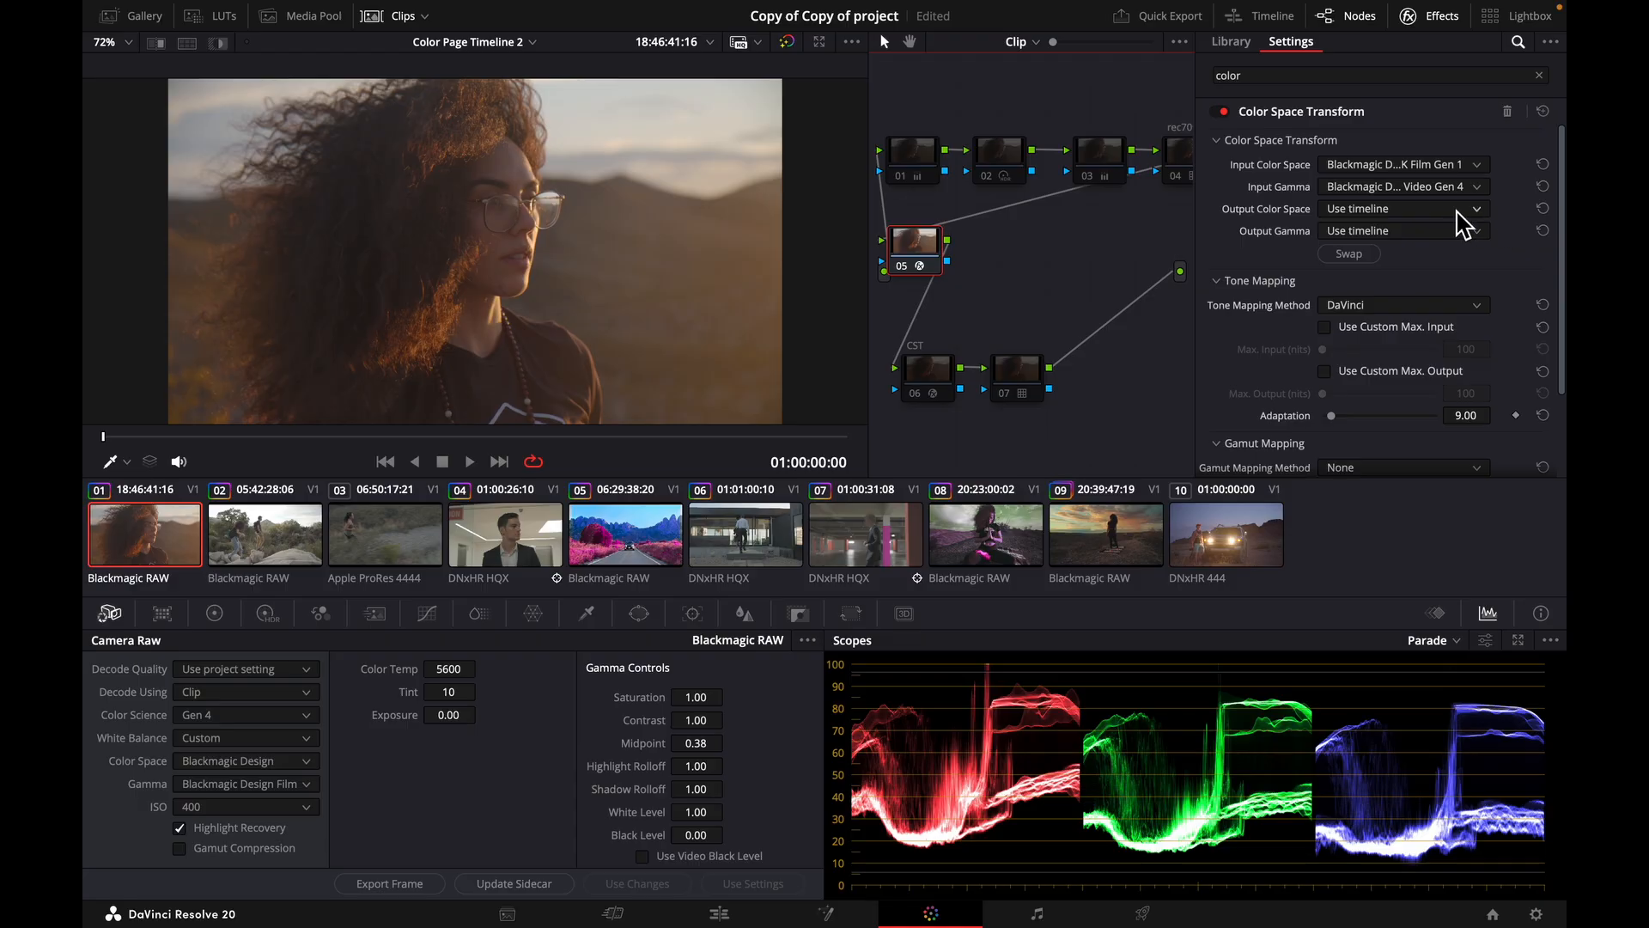
{"action": "left_click", "coordinate": [1286, 239]}
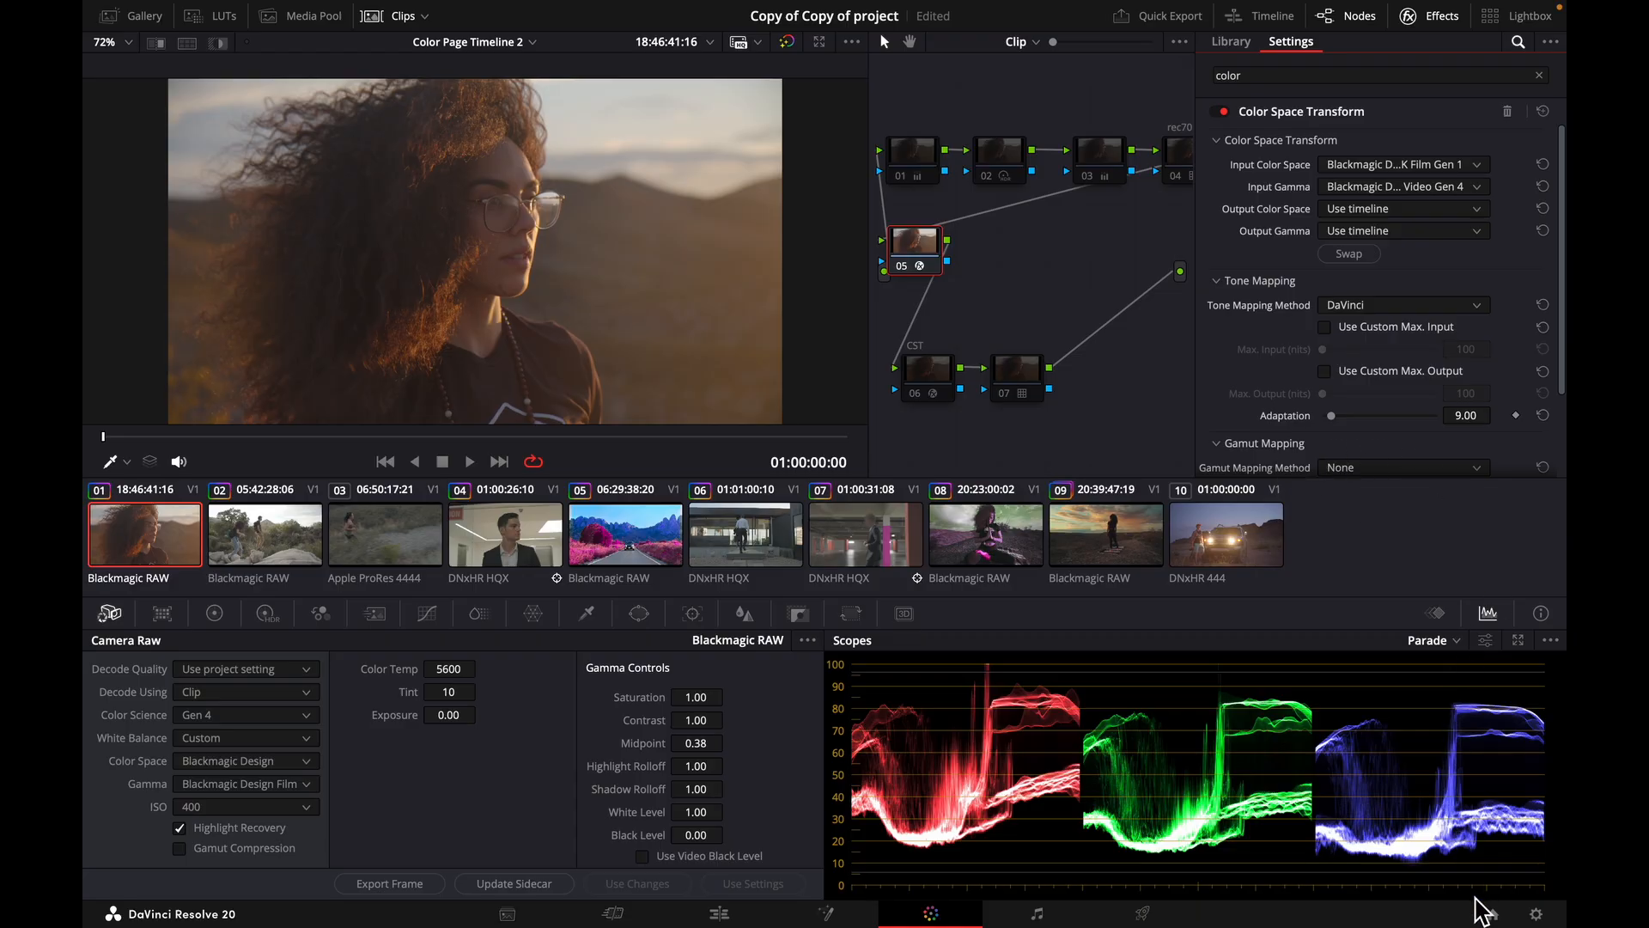
Open the project's color management settings and check the color science options, keeping DaVinci YRGB.
{"action": "left_click", "coordinate": [1537, 915]}
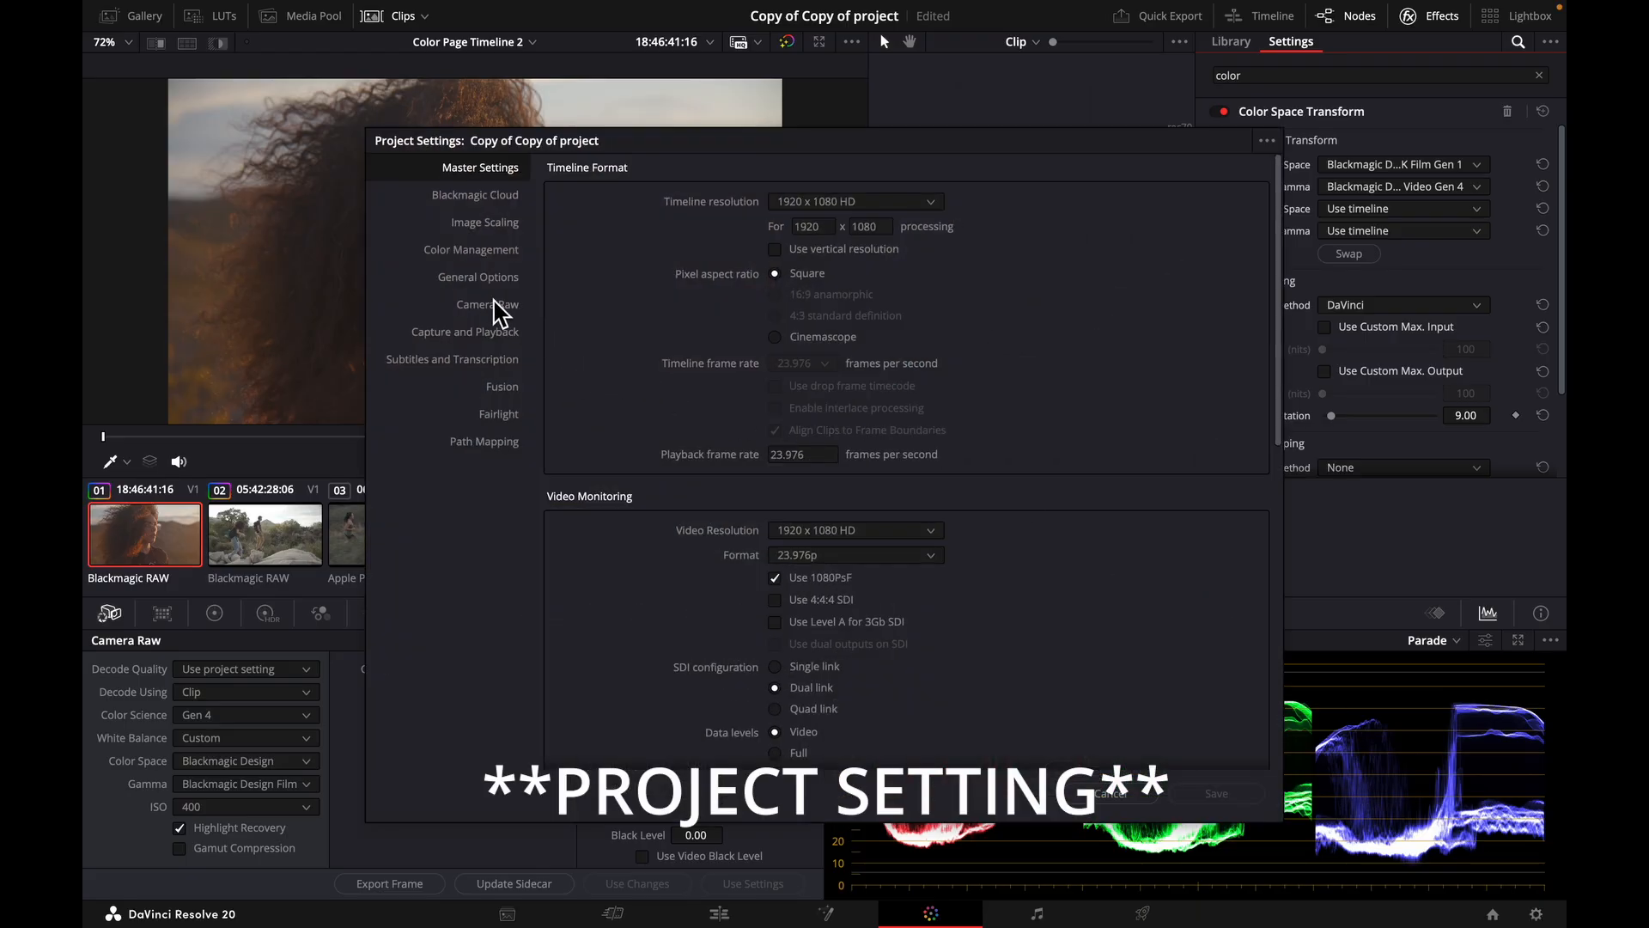
{"action": "left_click", "coordinate": [471, 254]}
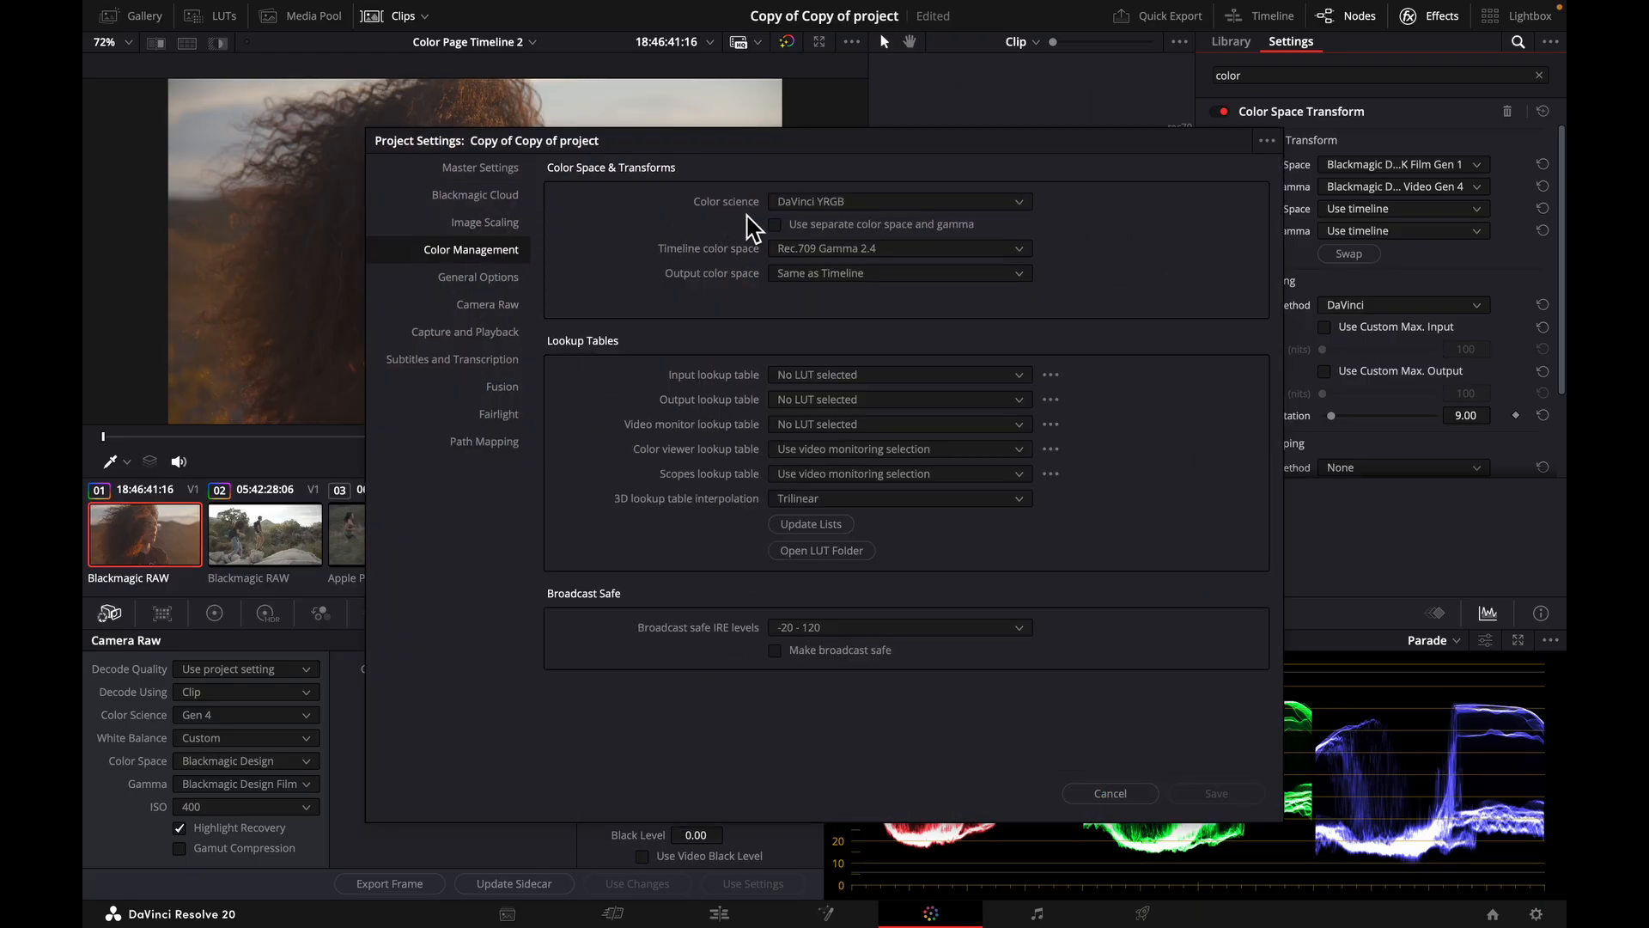
{"action": "left_click", "coordinate": [925, 206]}
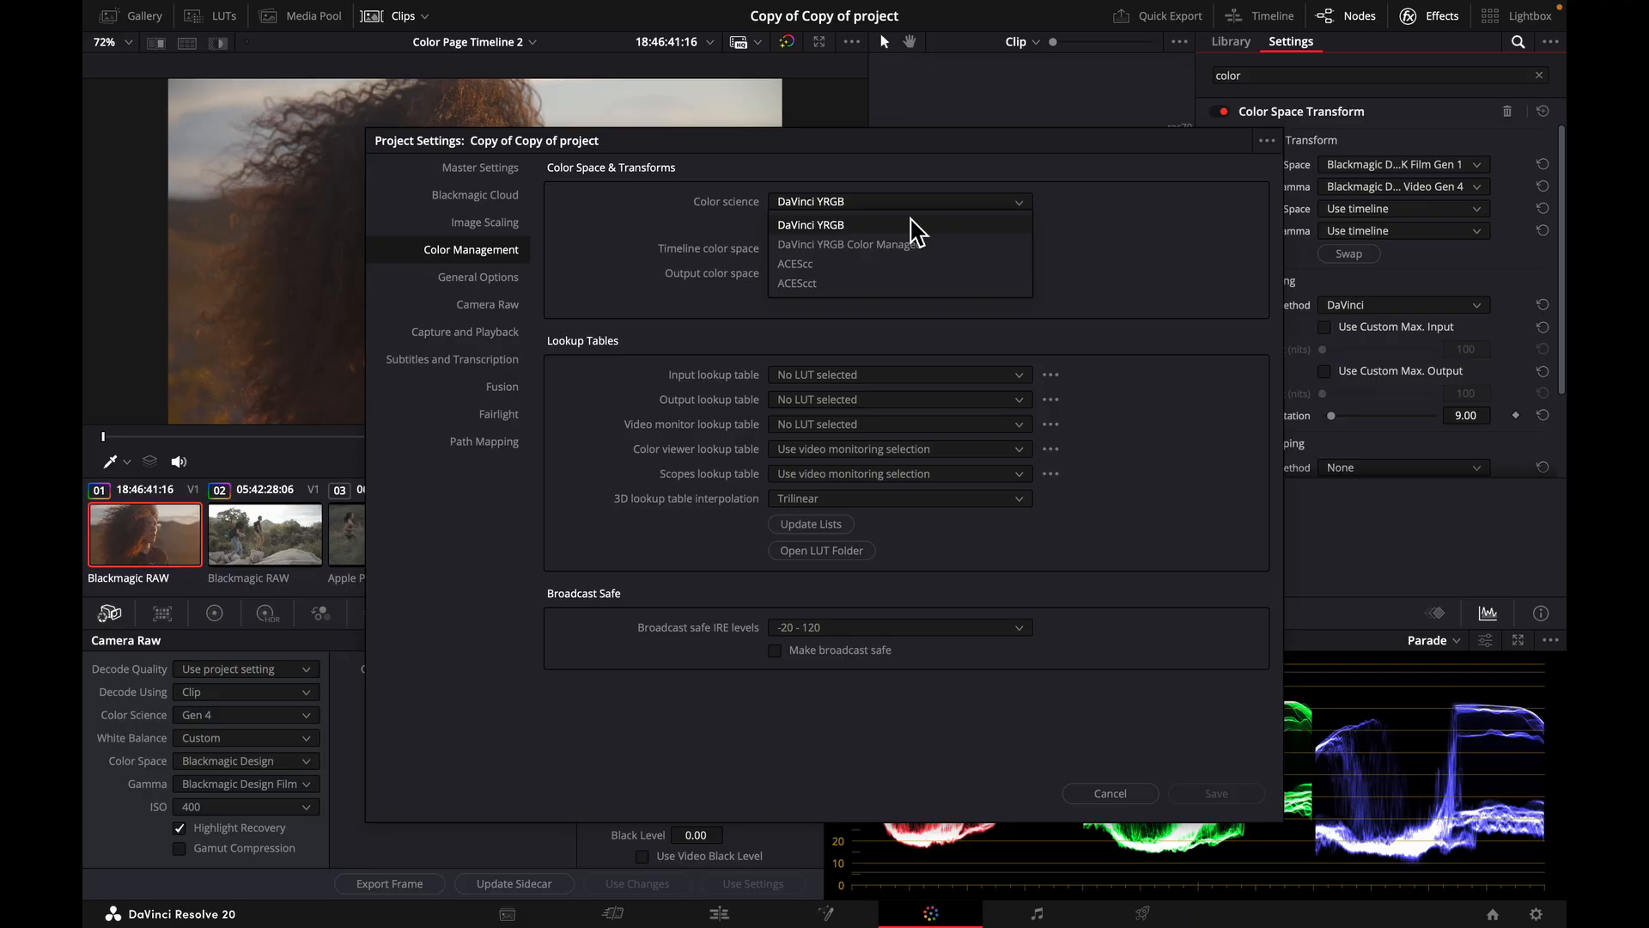
{"action": "left_click", "coordinate": [820, 230]}
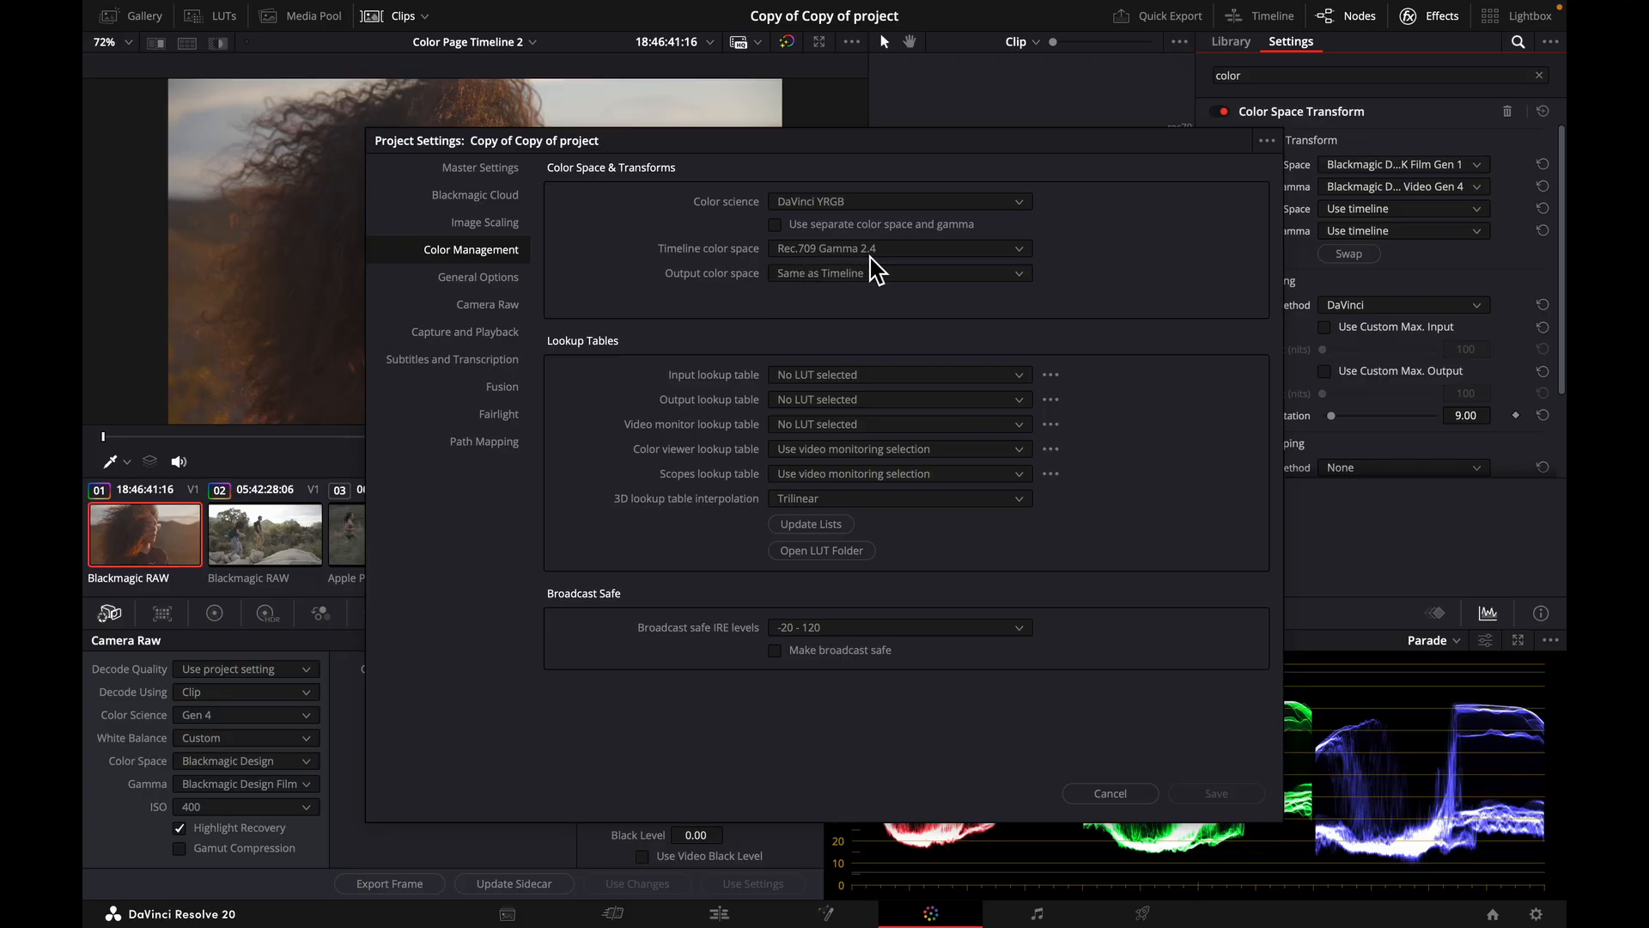
Examine the project's timeline and output color space options, and leave the project settings without saving.
{"action": "left_click", "coordinate": [894, 250]}
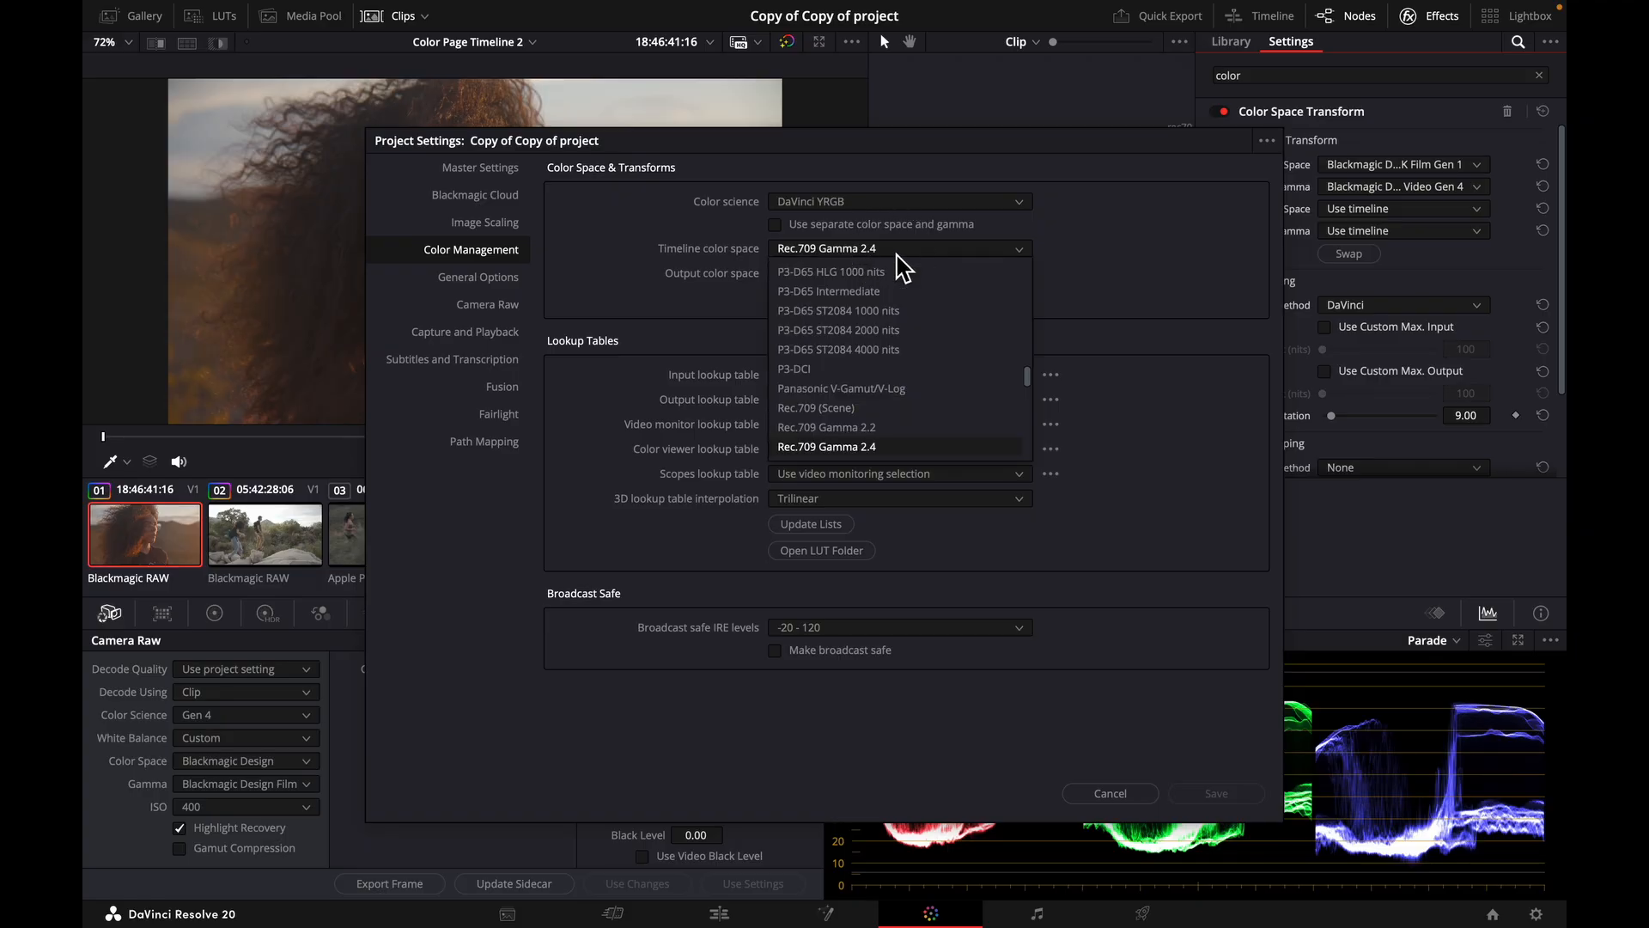
{"action": "scroll", "coordinate": [913, 429], "scroll_direction": "down", "scroll_amount": 1}
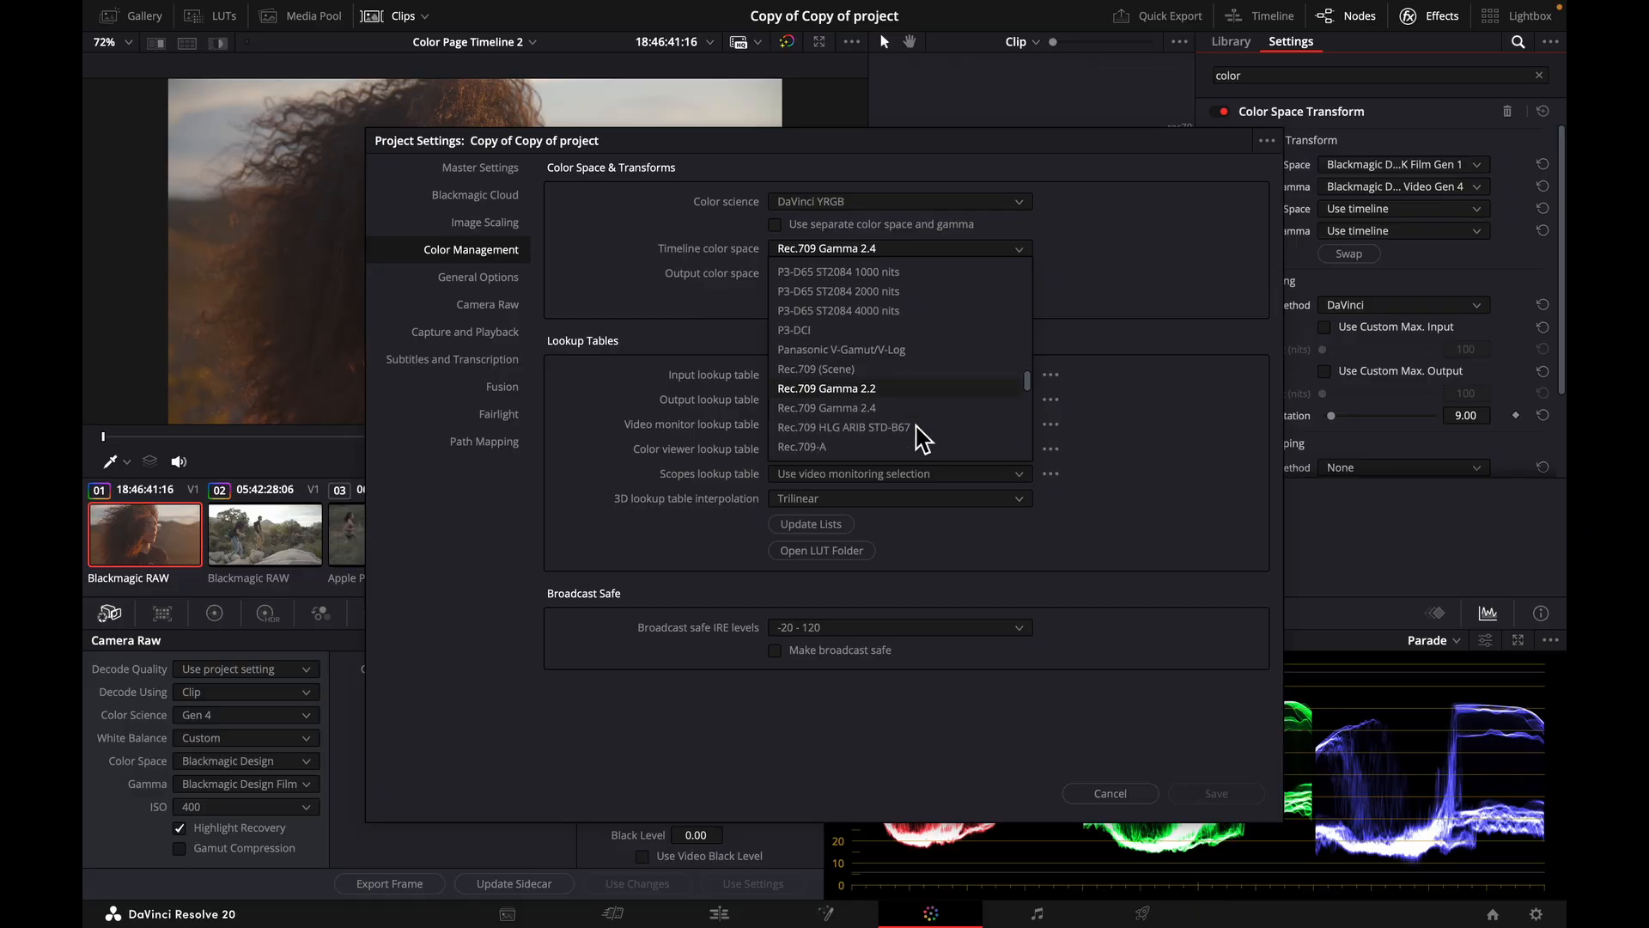
{"action": "left_click", "coordinate": [1058, 313]}
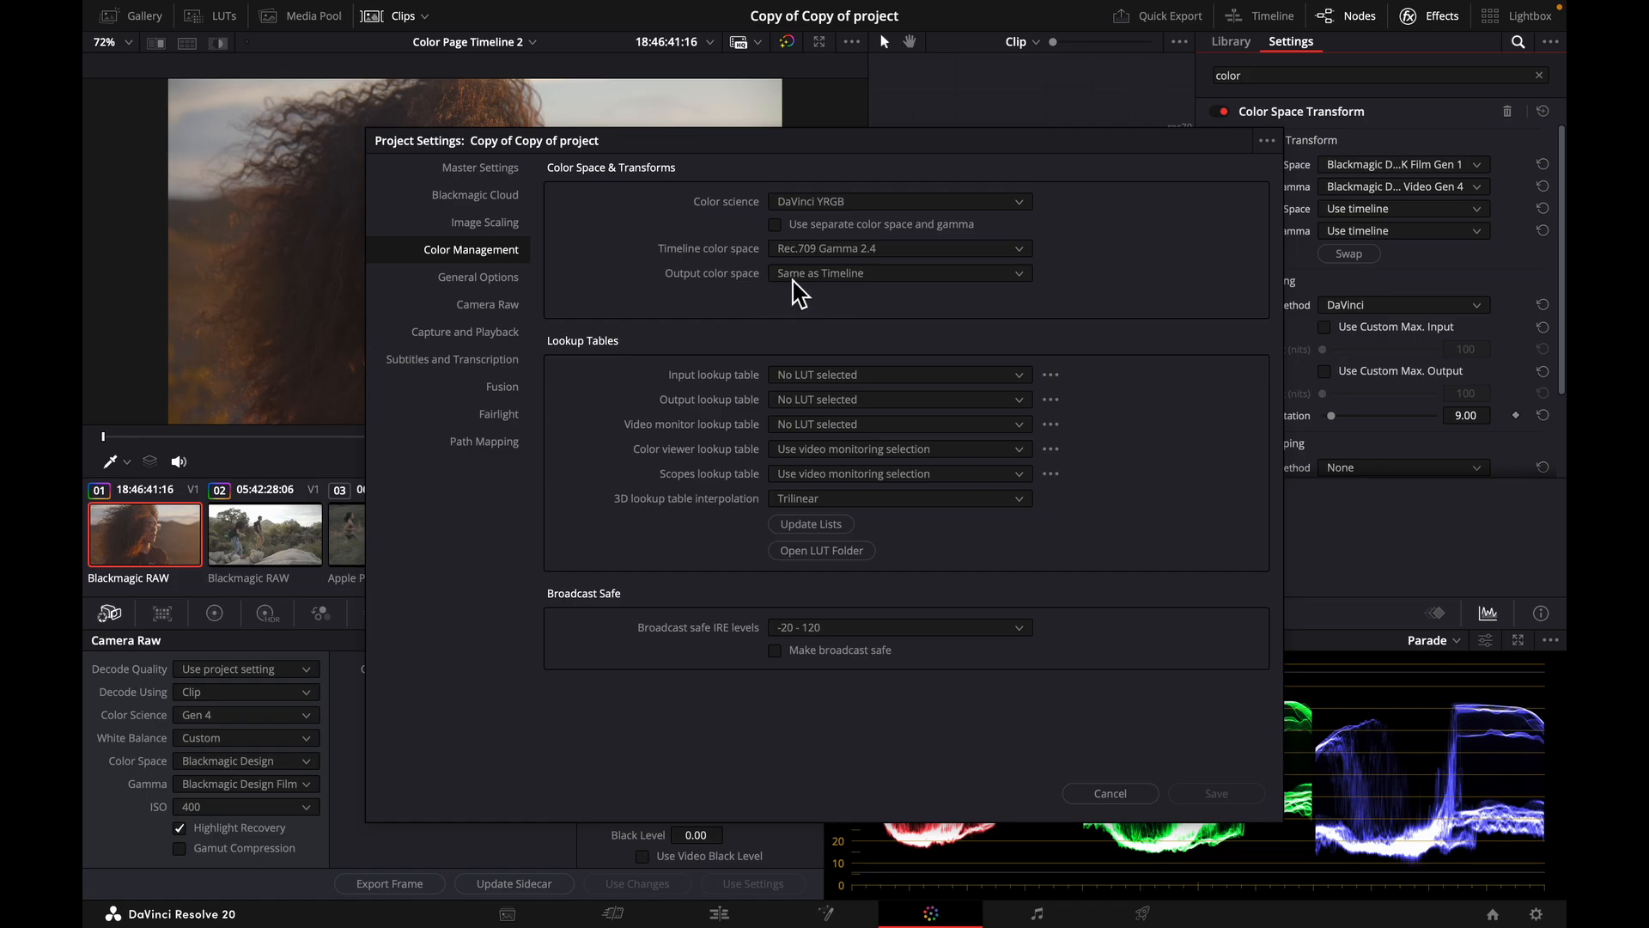
{"action": "left_click", "coordinate": [875, 275]}
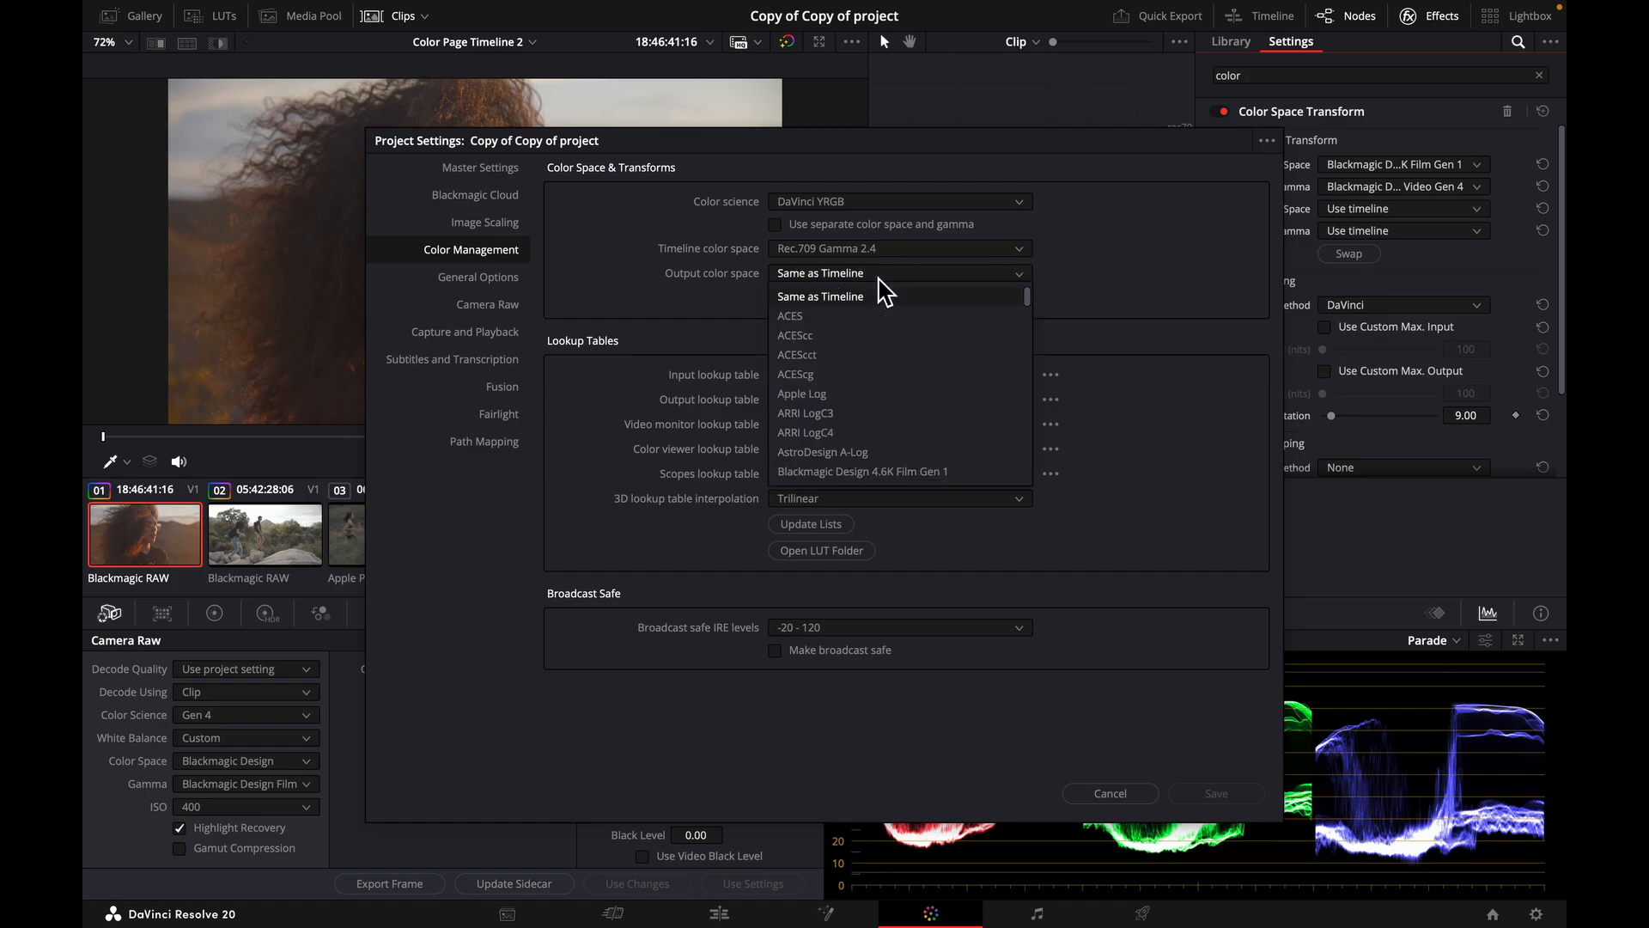
{"action": "left_click", "coordinate": [1069, 292]}
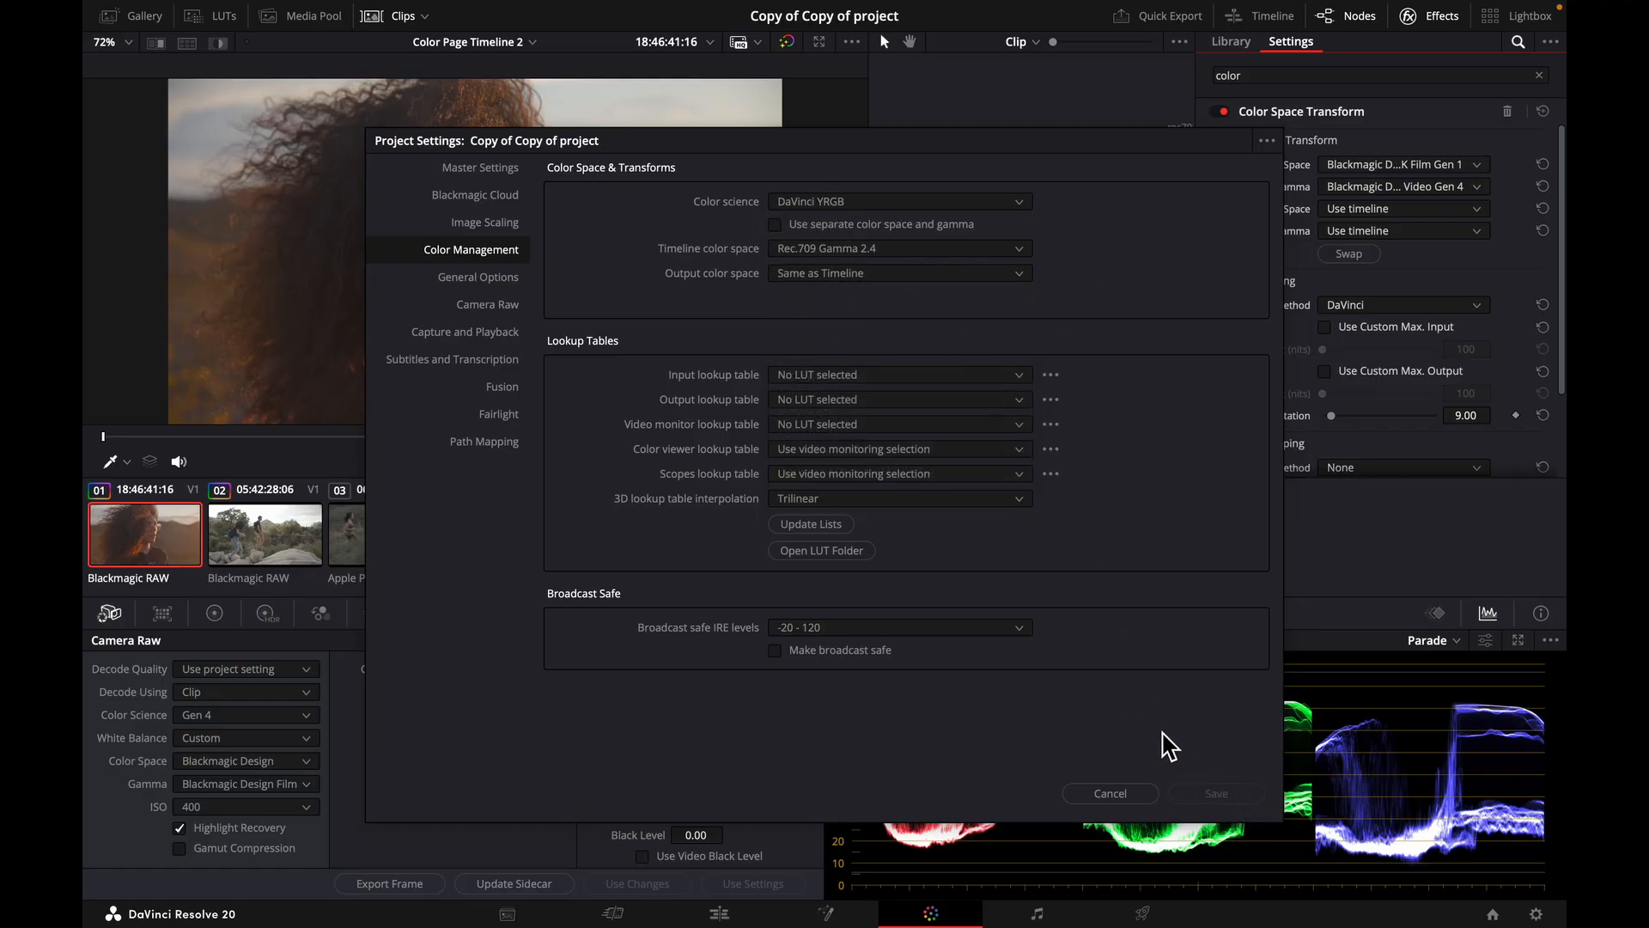
{"action": "left_click", "coordinate": [1111, 793]}
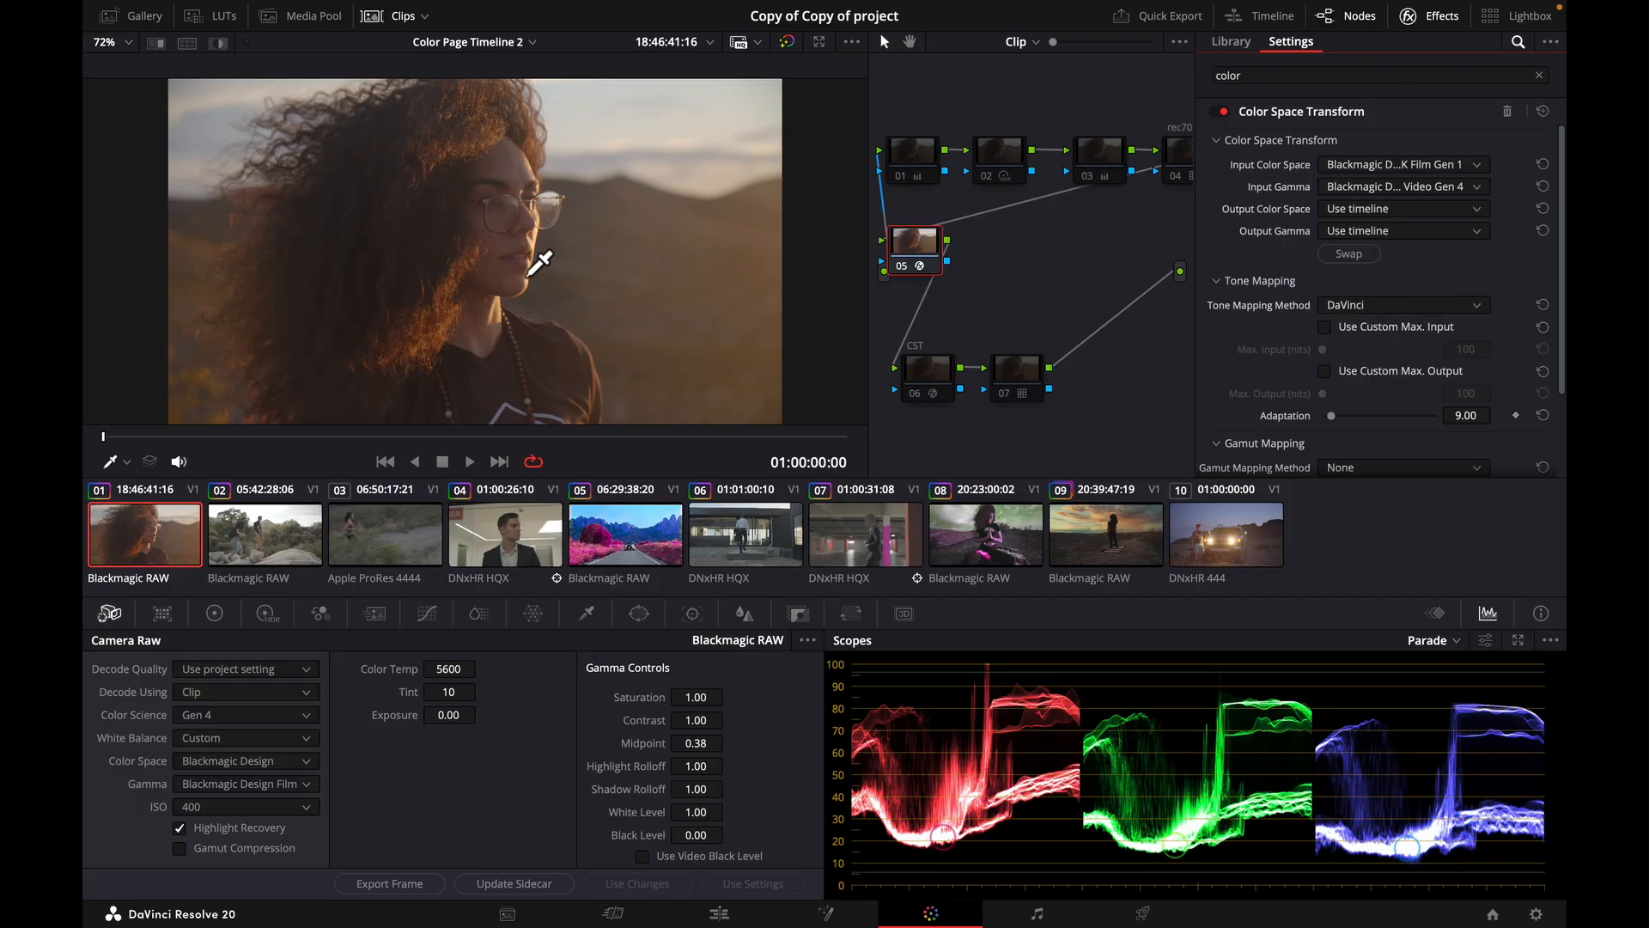
Toggle node 05 off and on to compare the image with and without the configured input transform.
{"action": "left_click", "coordinate": [897, 264]}
{"action": "key", "text": "super+d"}
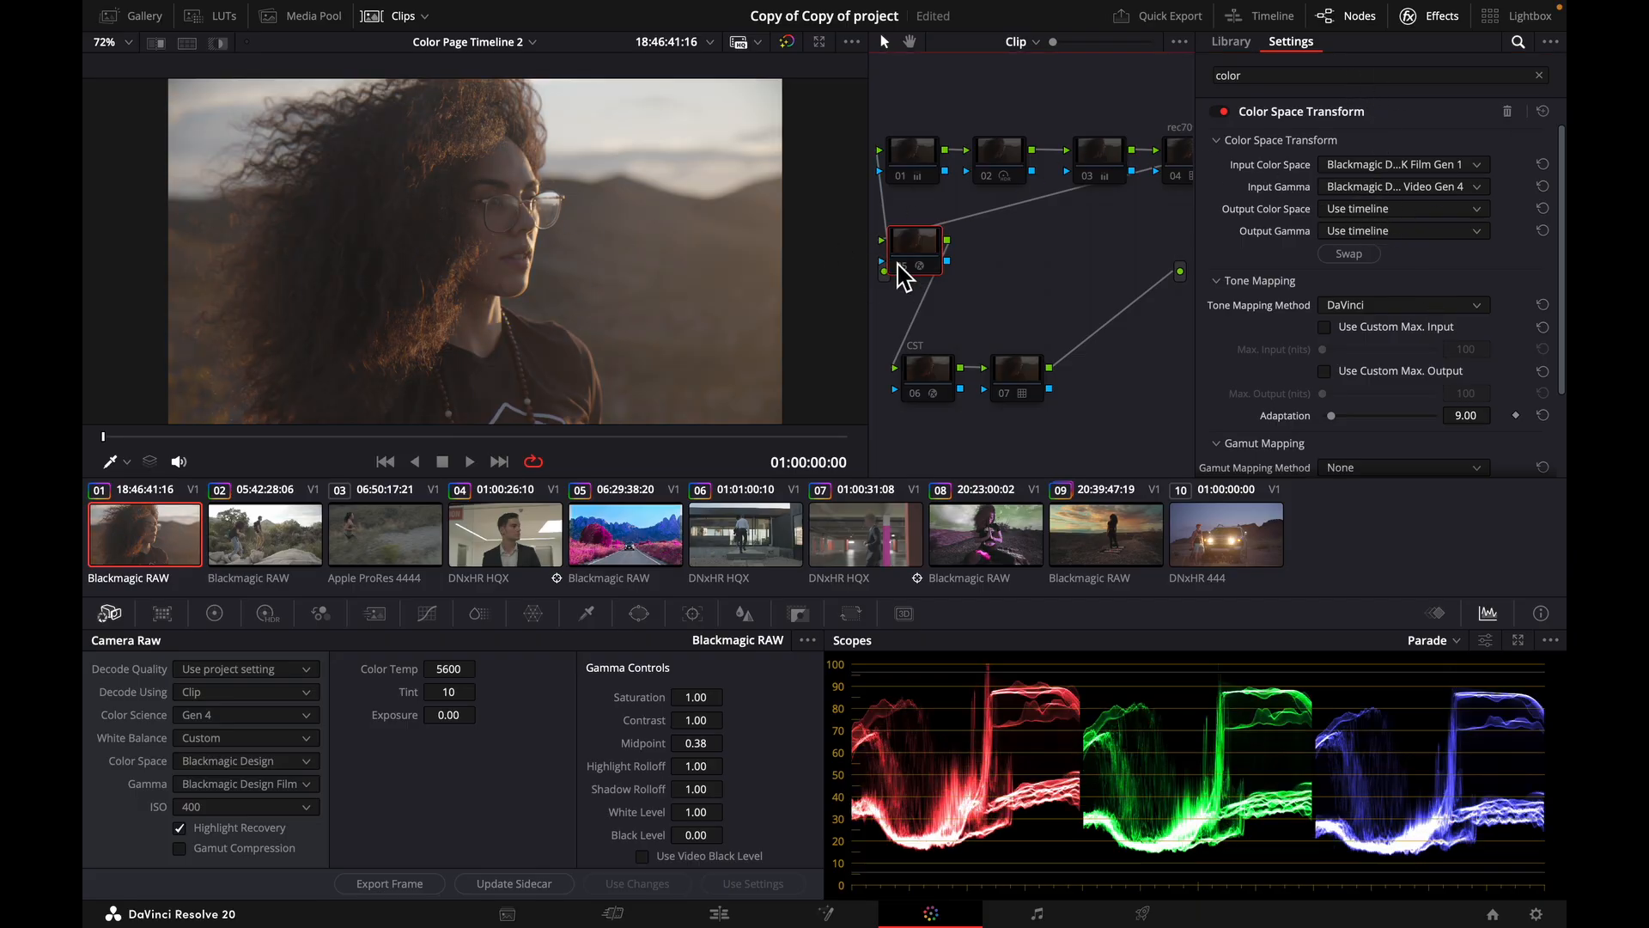
{"action": "key", "text": "super+d"}
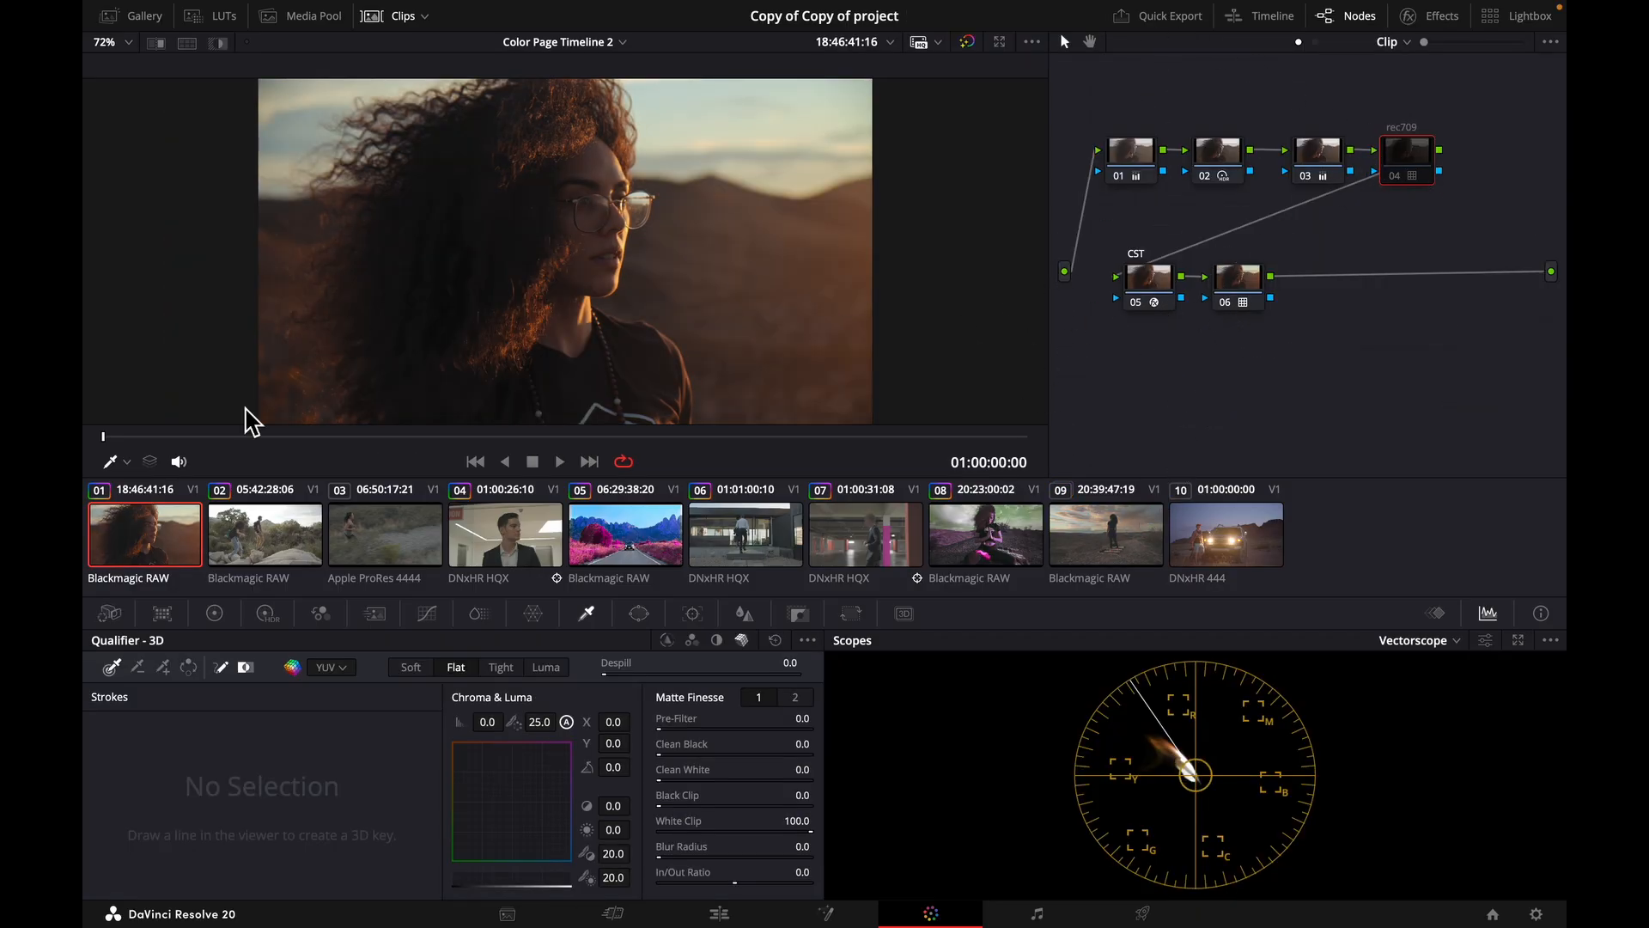
Apply the grade of clip 01 to clip 09.
{"action": "left_click", "coordinate": [1120, 548]}
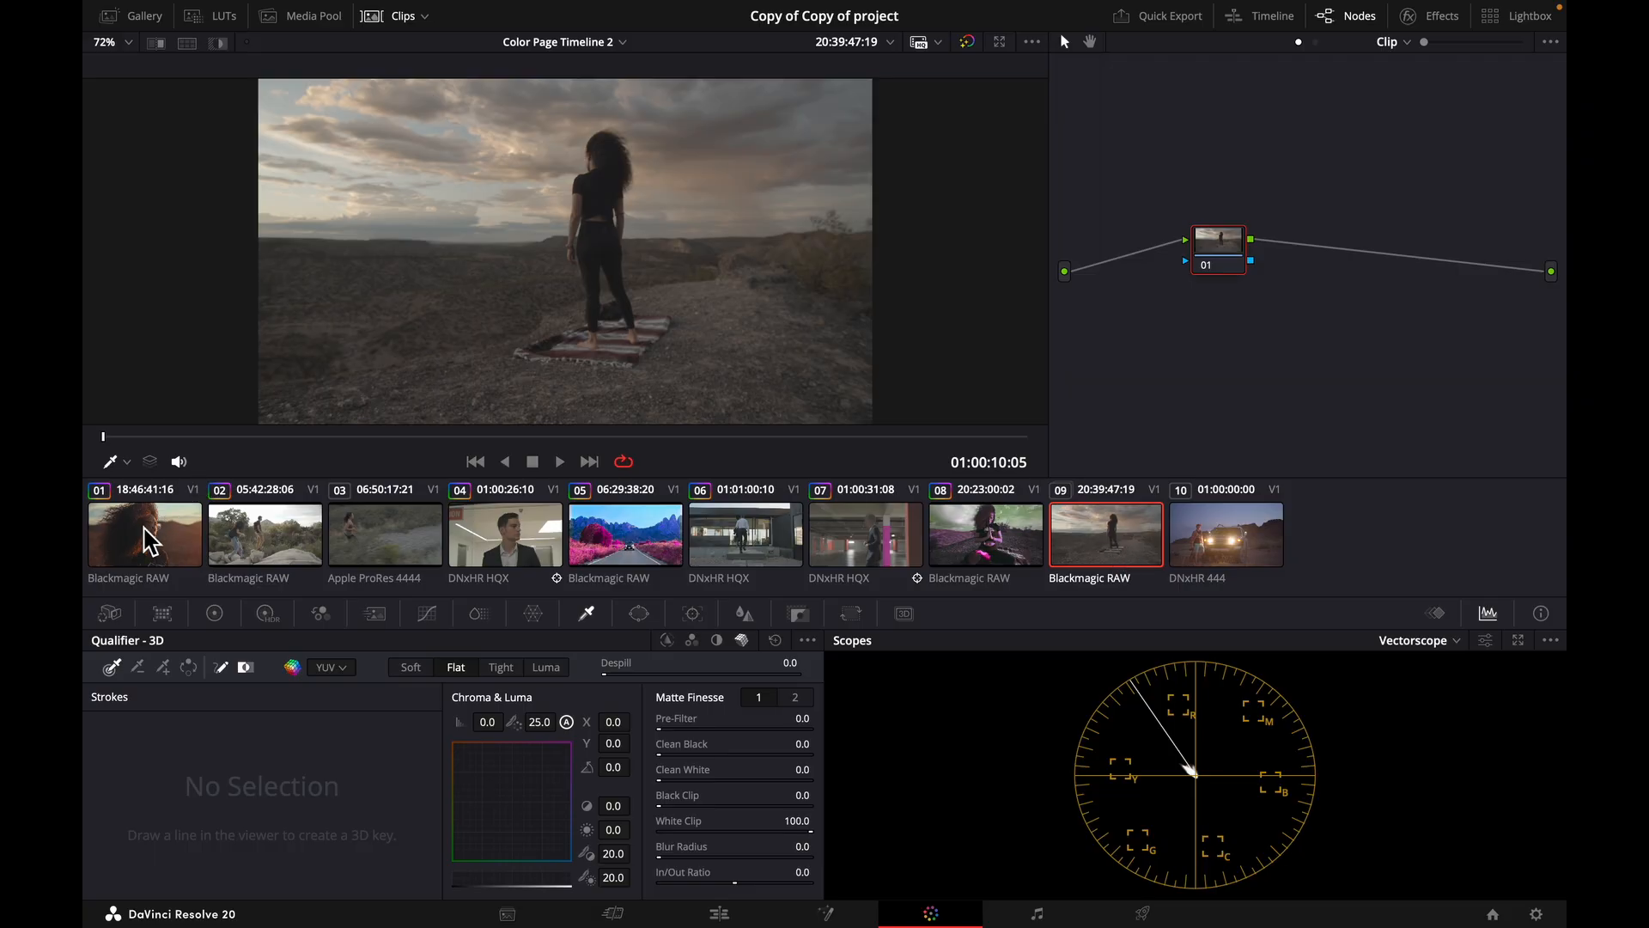
{"action": "right_click", "coordinate": [148, 538]}
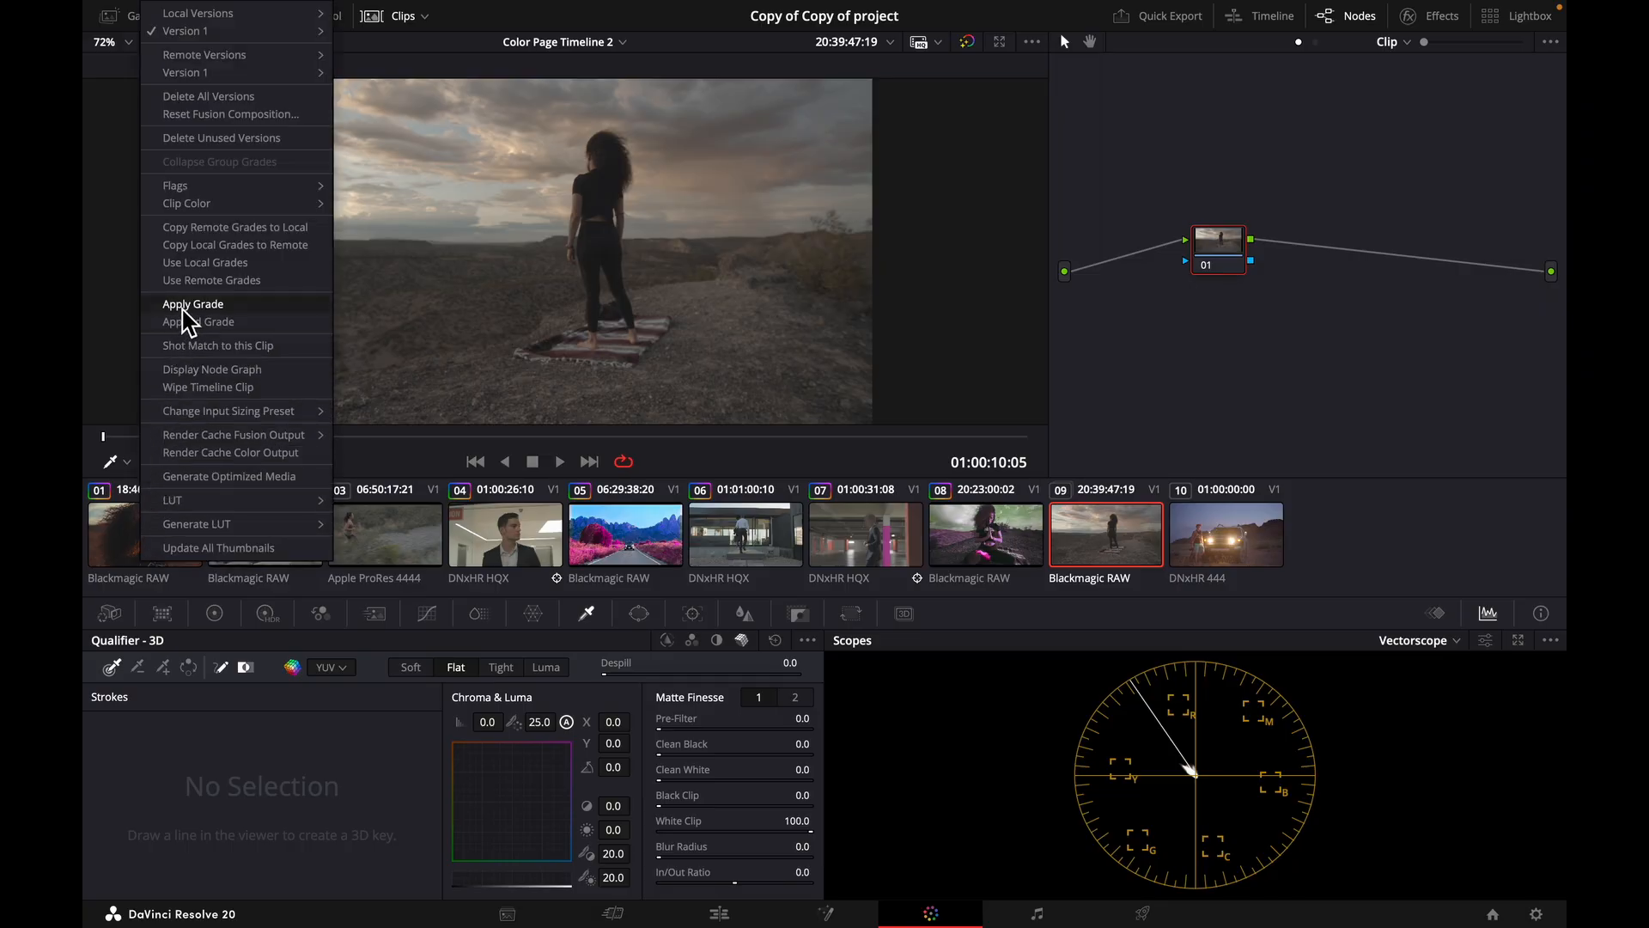
{"action": "left_click", "coordinate": [184, 306]}
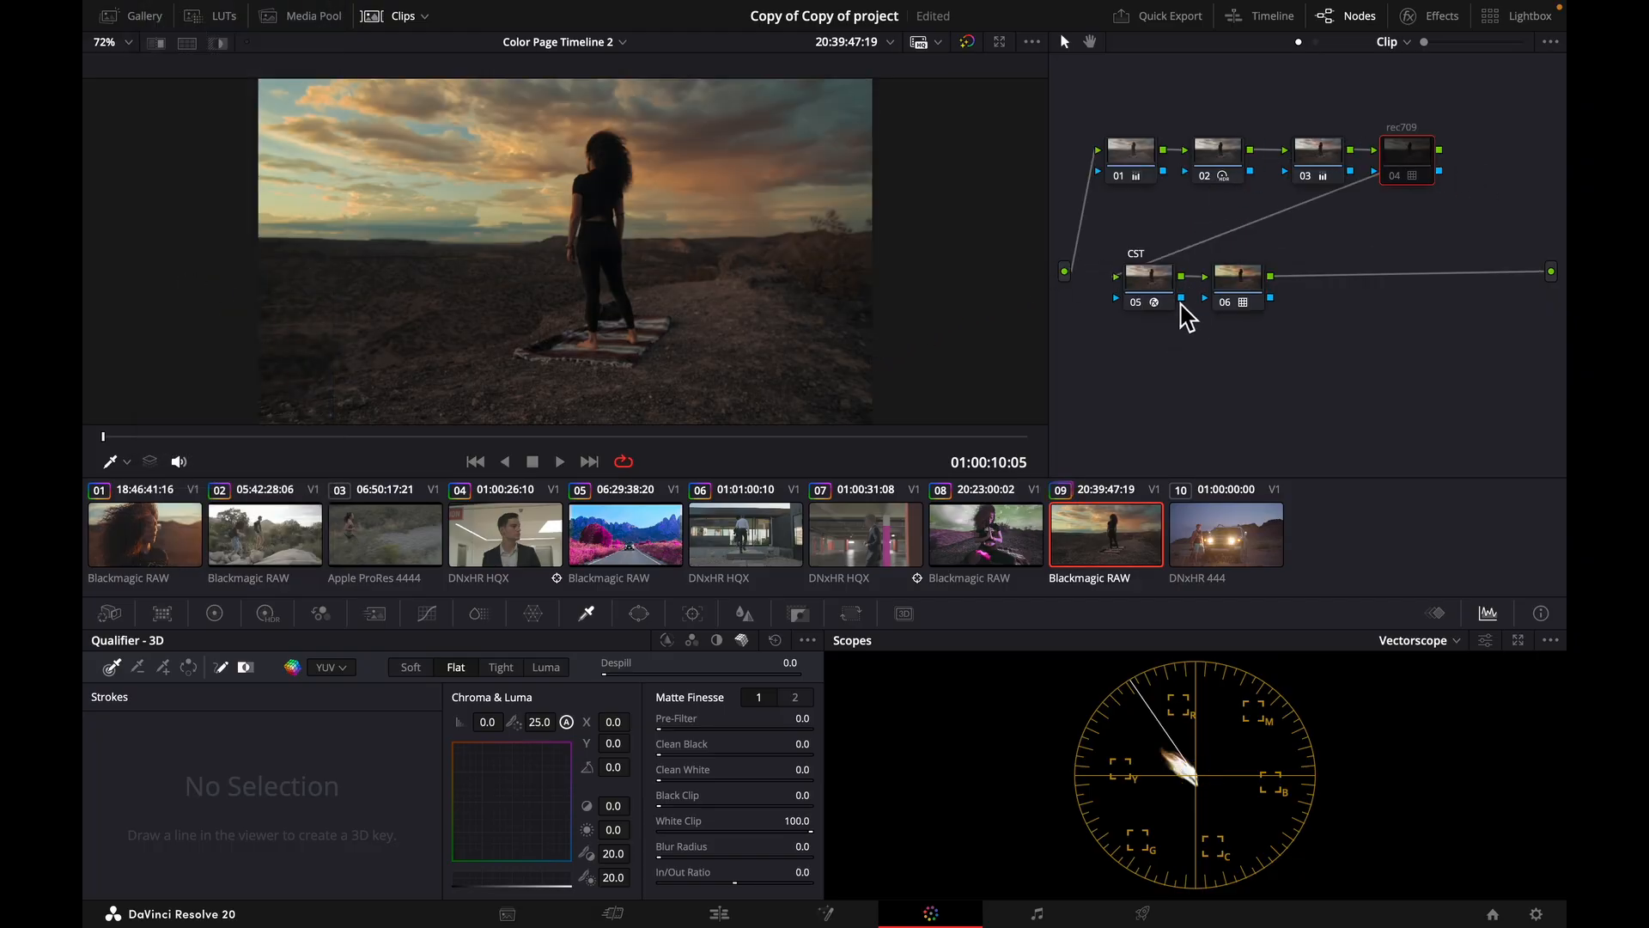
Play clip 09 briefly and toggle the CST node and node 03 off and on to check their effect.
{"action": "key", "text": "space"}
{"action": "key", "text": "space"}
{"action": "left_click", "coordinate": [1135, 301]}
{"action": "left_click", "coordinate": [1135, 299]}
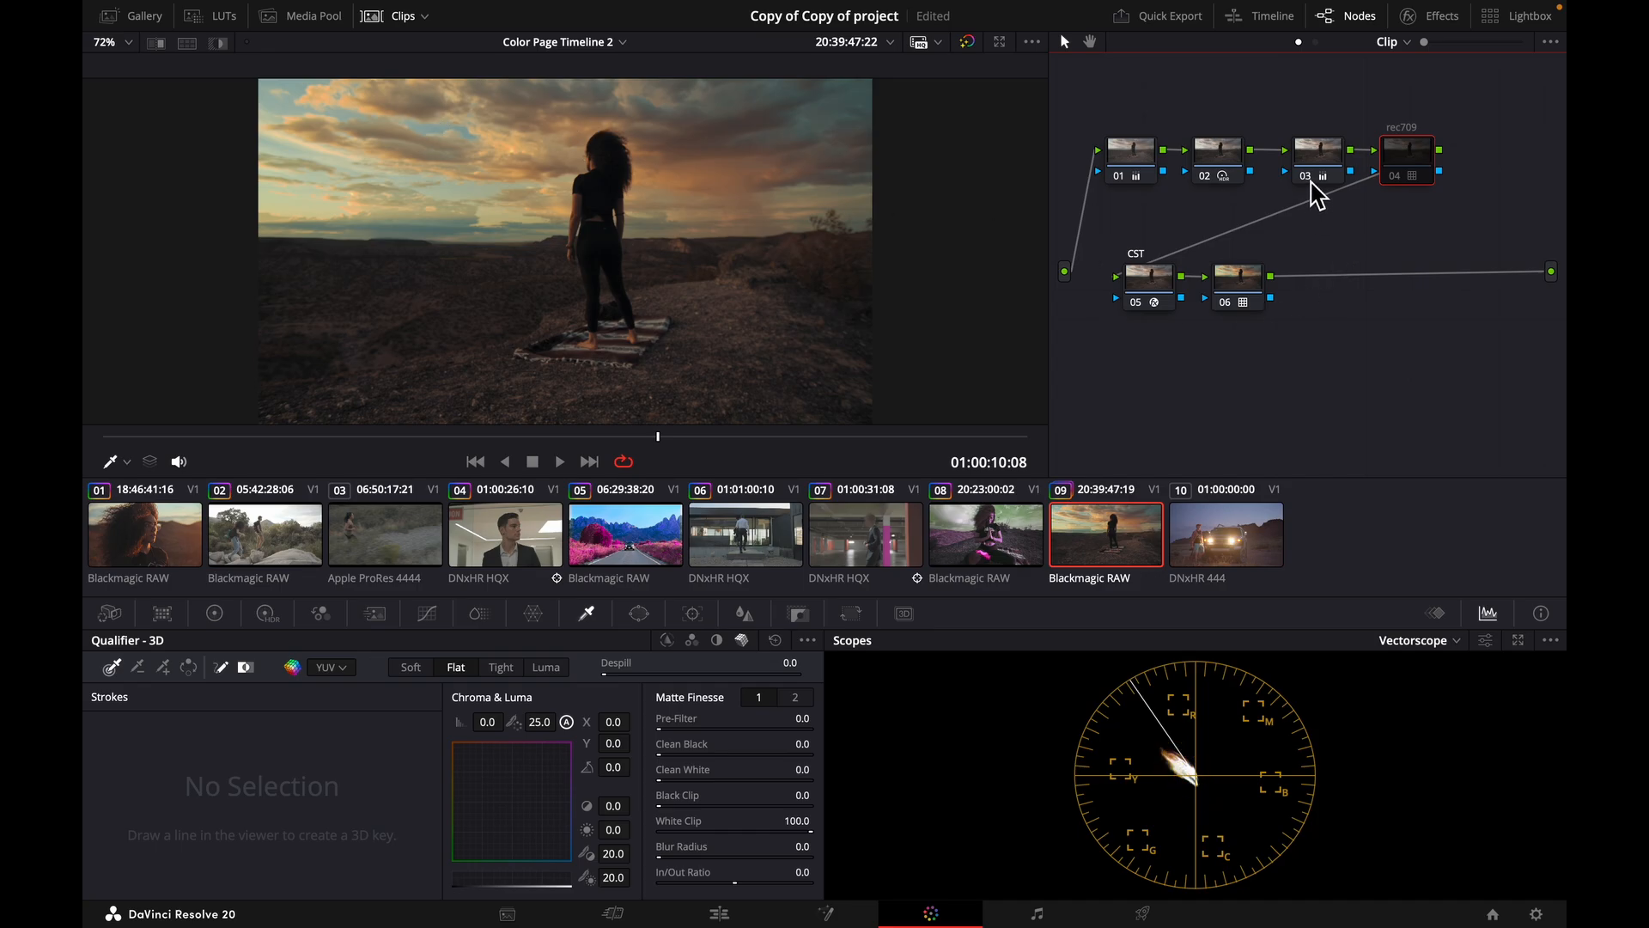
{"action": "left_click", "coordinate": [1306, 177]}
{"action": "left_click", "coordinate": [1306, 178]}
Switch clip 09 to the Rec.709 LUT by disabling the CST node, enabling the rec709 node and disabling node 06.
{"action": "left_click", "coordinate": [1138, 304]}
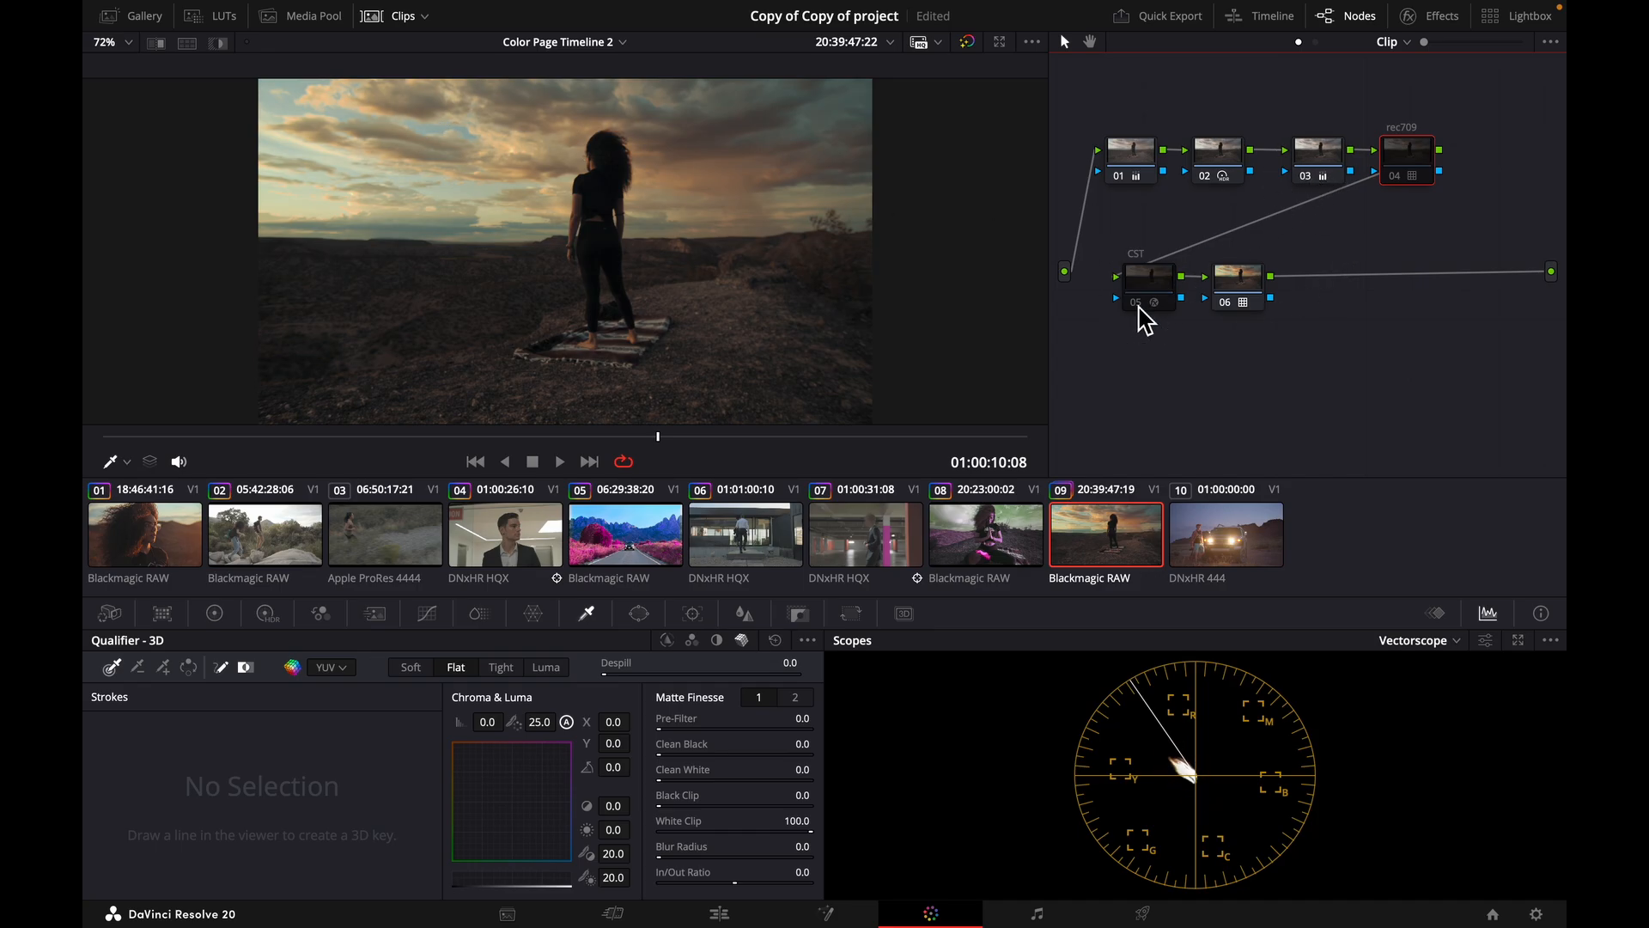
{"action": "left_click", "coordinate": [1392, 178]}
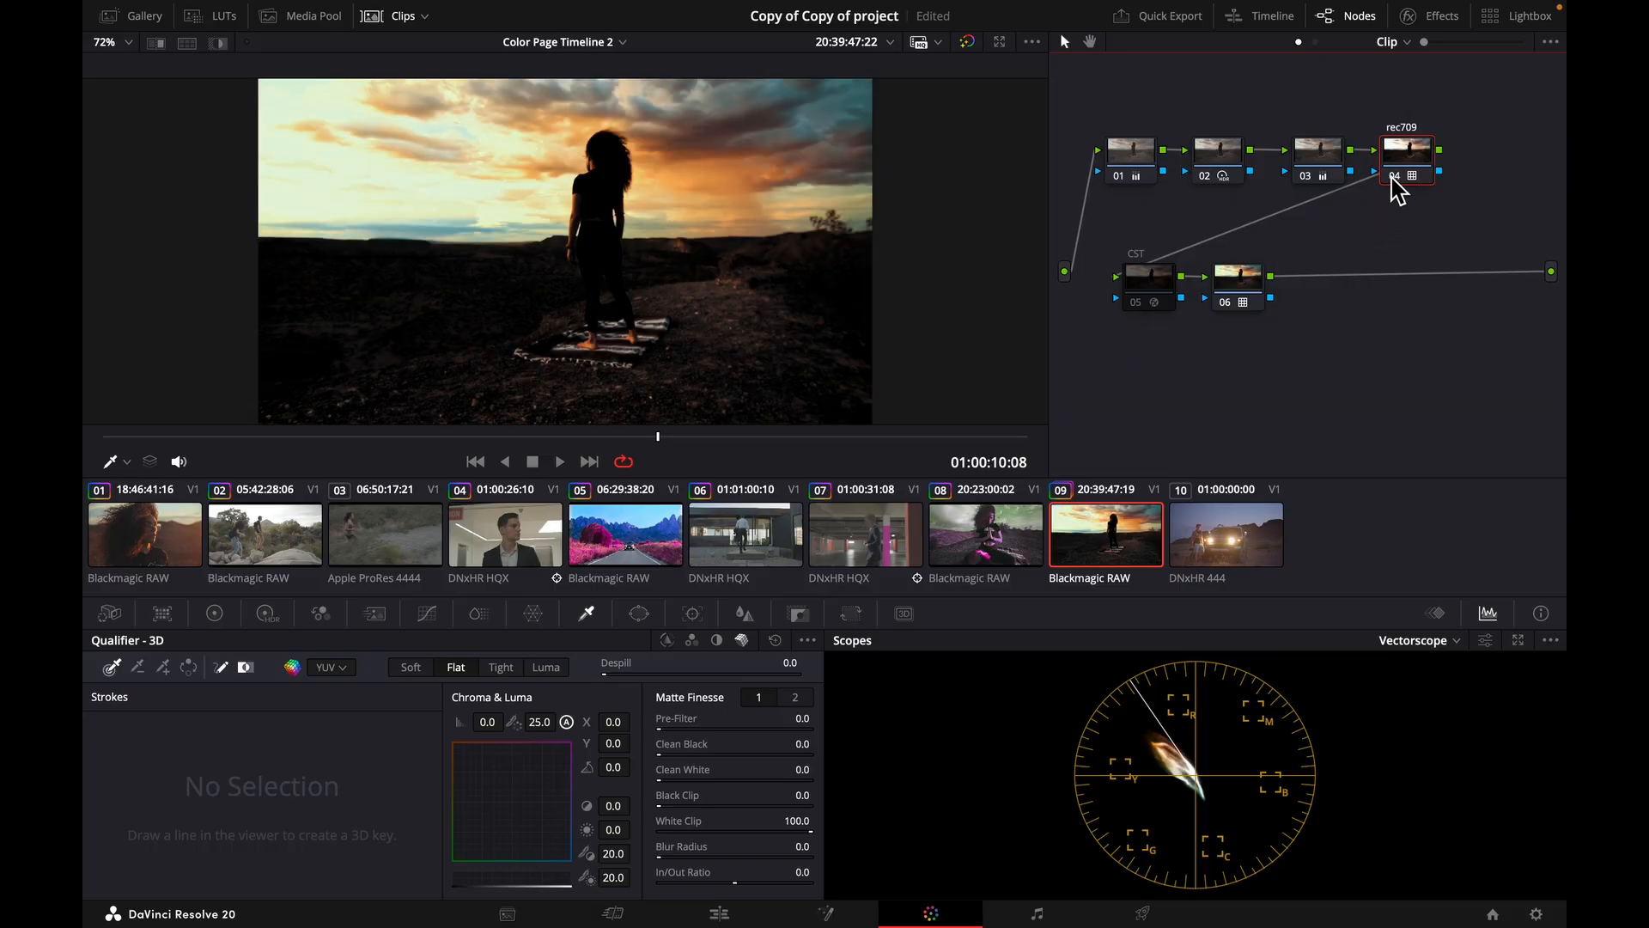
{"action": "left_click", "coordinate": [1226, 303]}
{"action": "left_click", "coordinate": [1225, 302]}
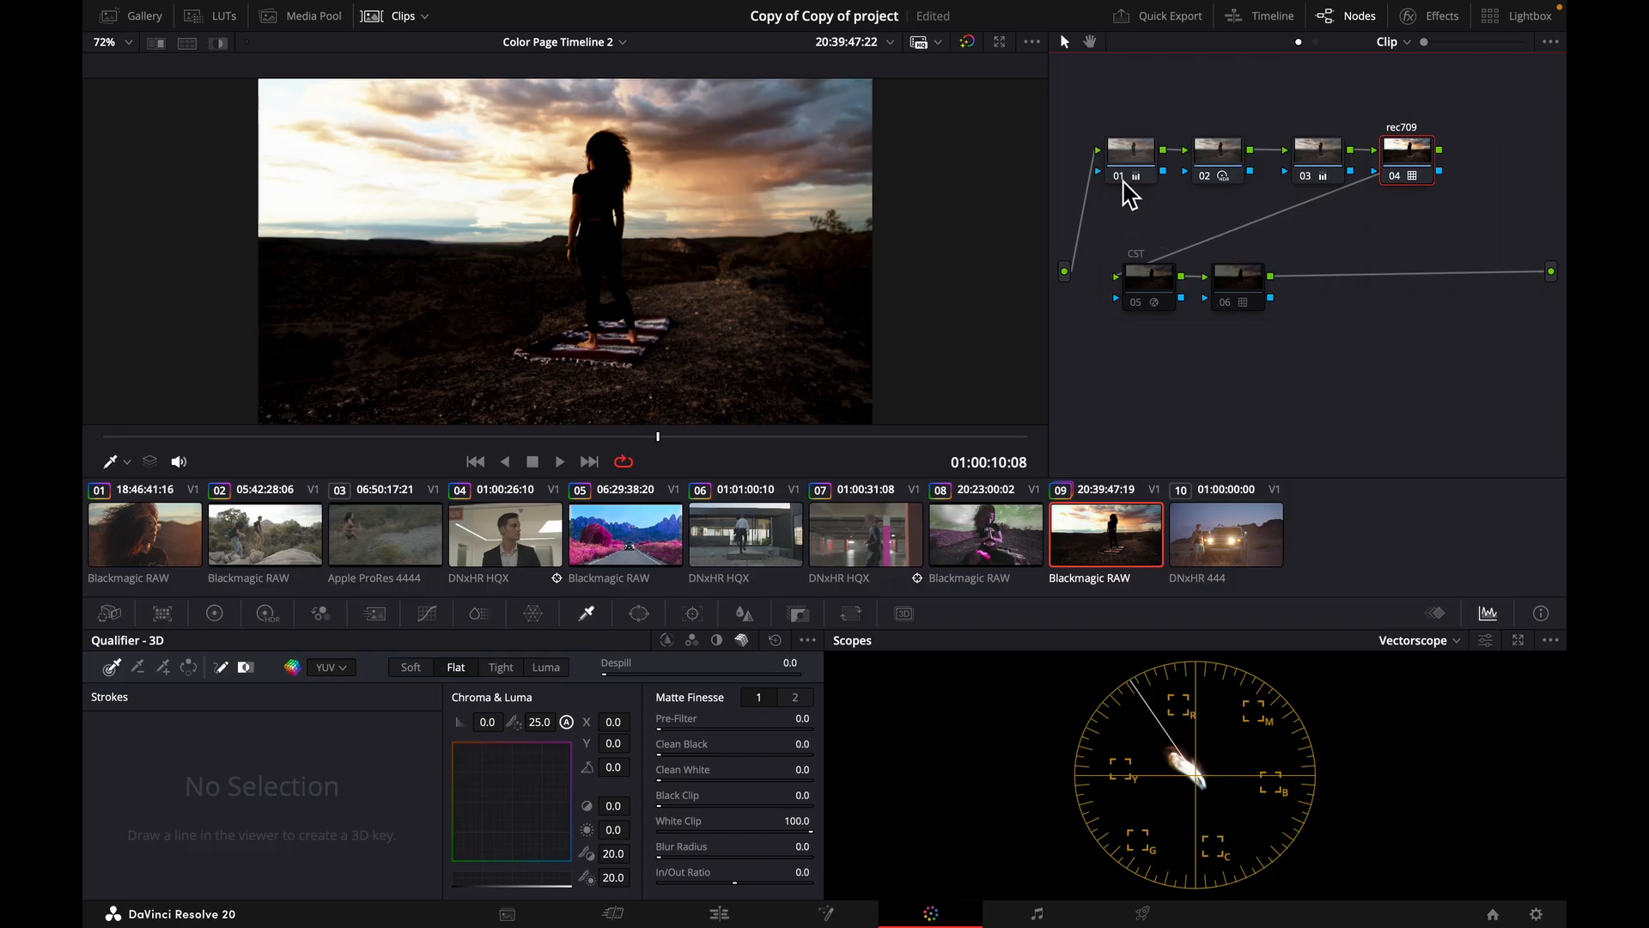
Disable nodes 01, 02 and 03 on clip 09 and switch the scopes to Parade.
{"action": "left_click", "coordinate": [1119, 176]}
{"action": "left_click", "coordinate": [1203, 176]}
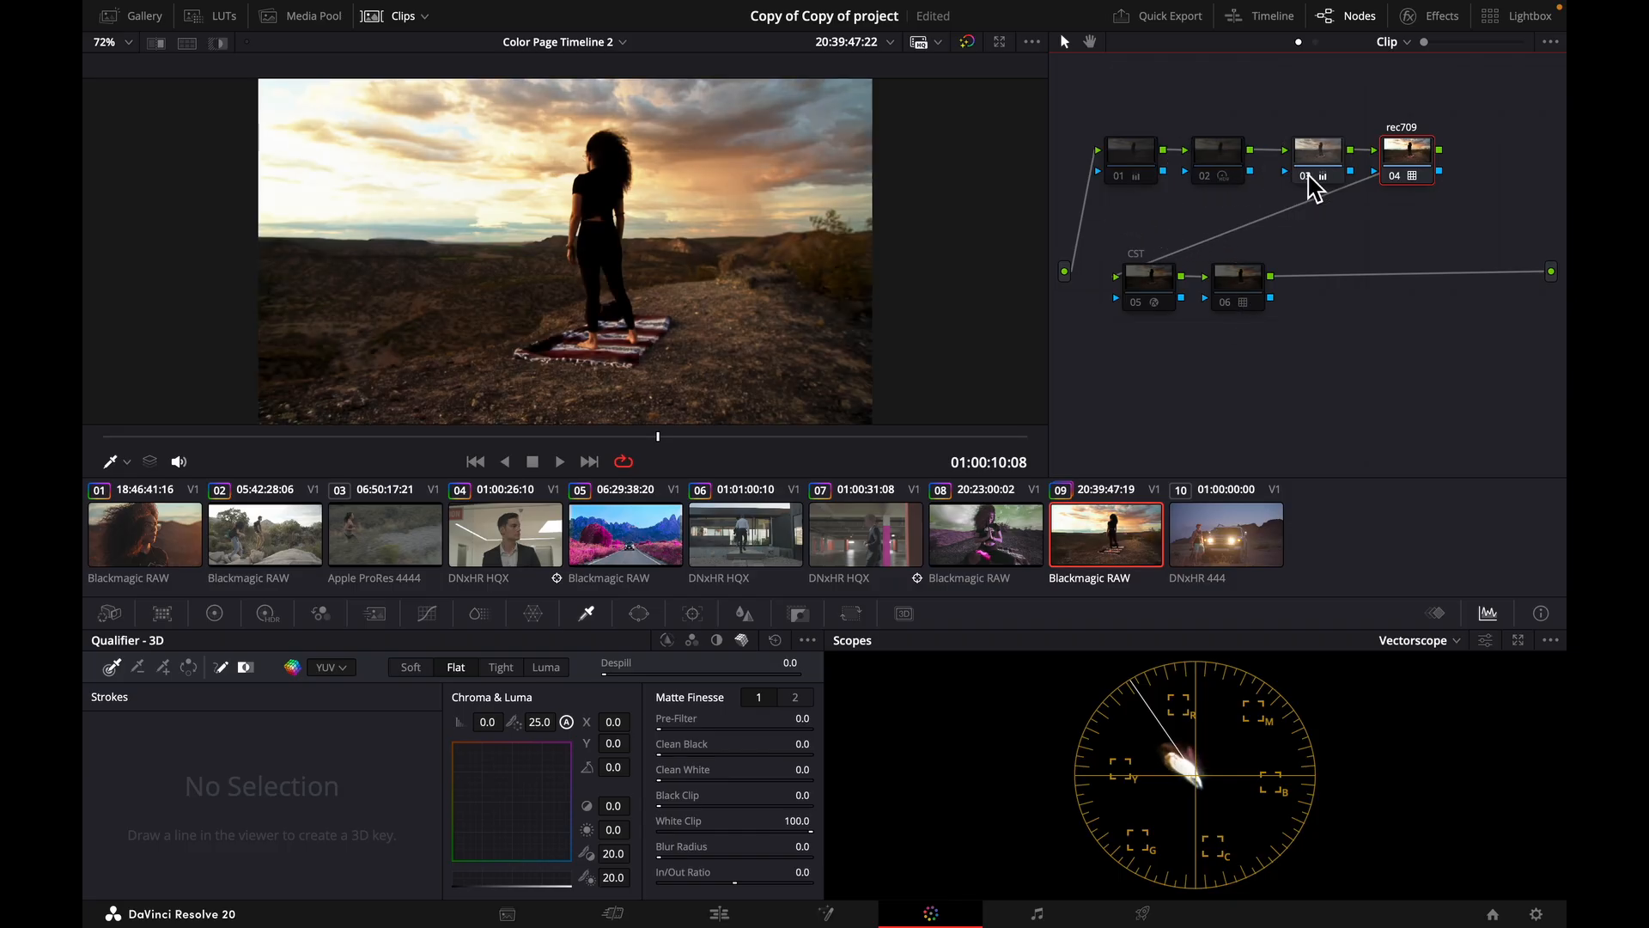
{"action": "left_click", "coordinate": [1305, 174]}
{"action": "left_click", "coordinate": [1451, 641]}
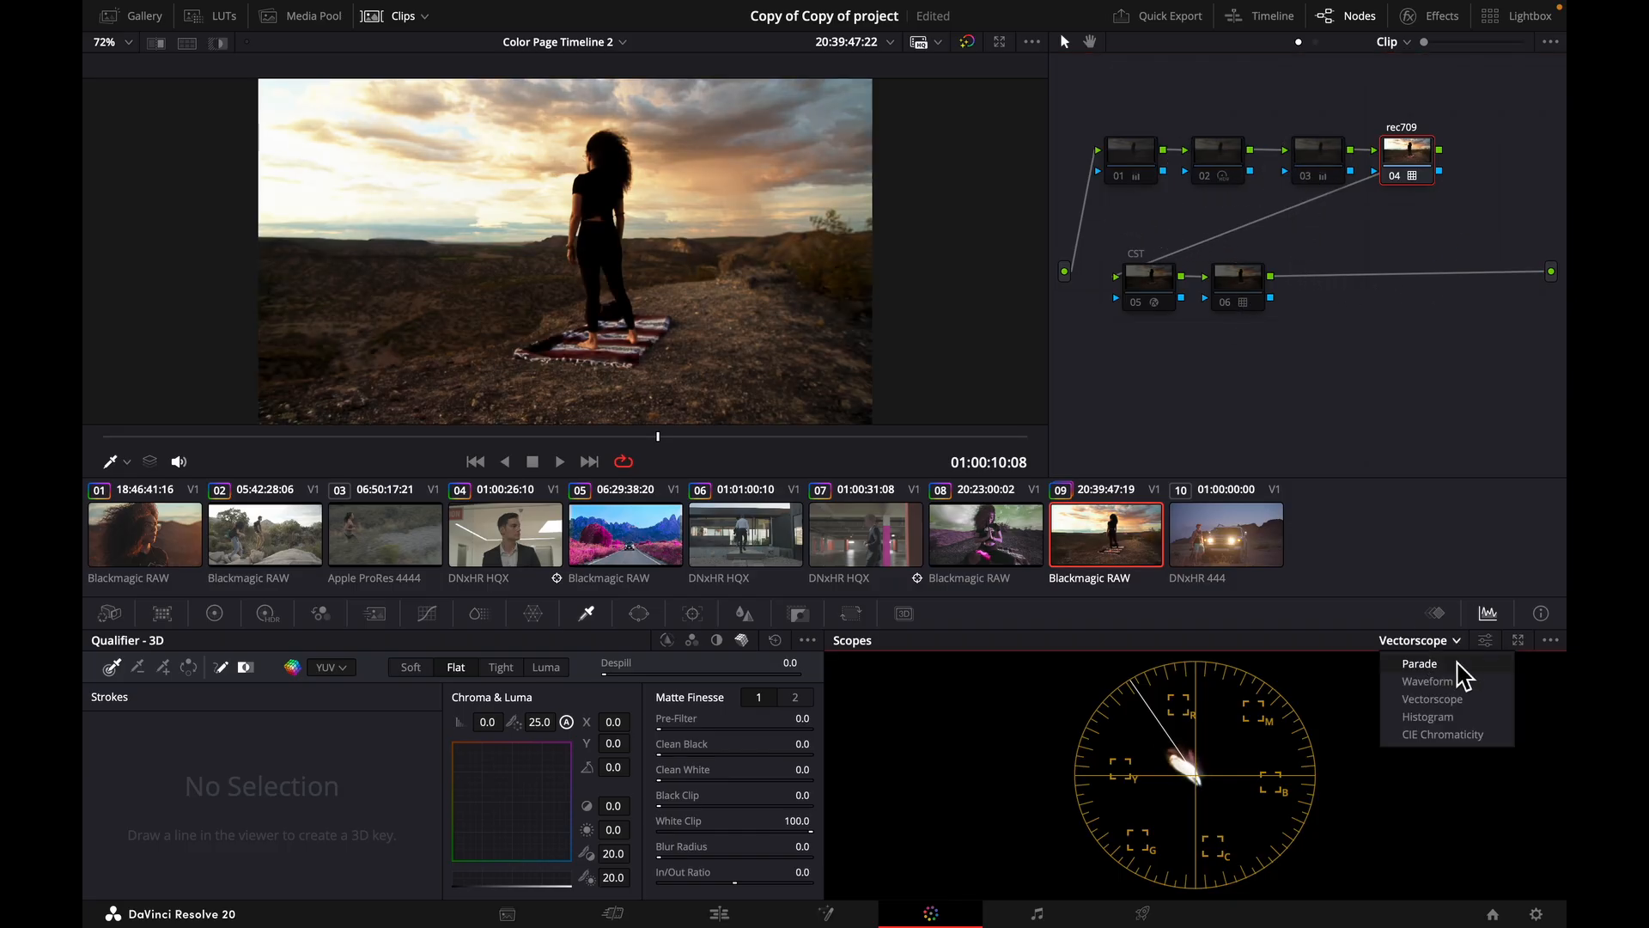
{"action": "left_click", "coordinate": [1462, 673]}
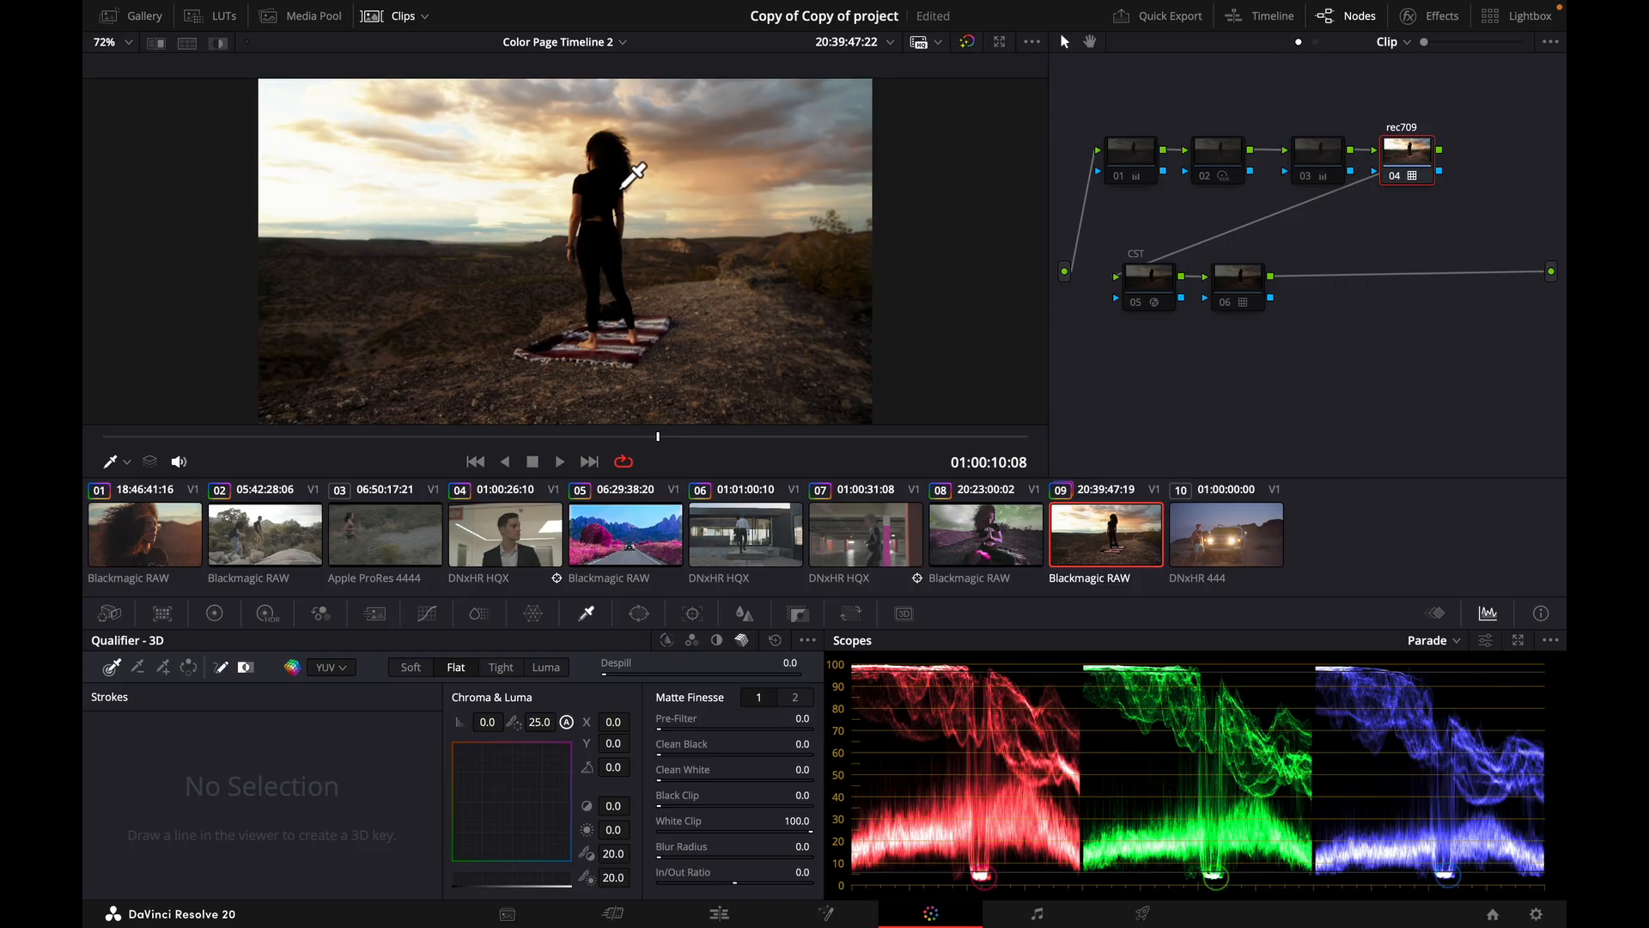
Disable the rec709 node on clip 09 and toggle the CST node to compare the levels, leaving it enabled.
{"action": "left_click", "coordinate": [1399, 178]}
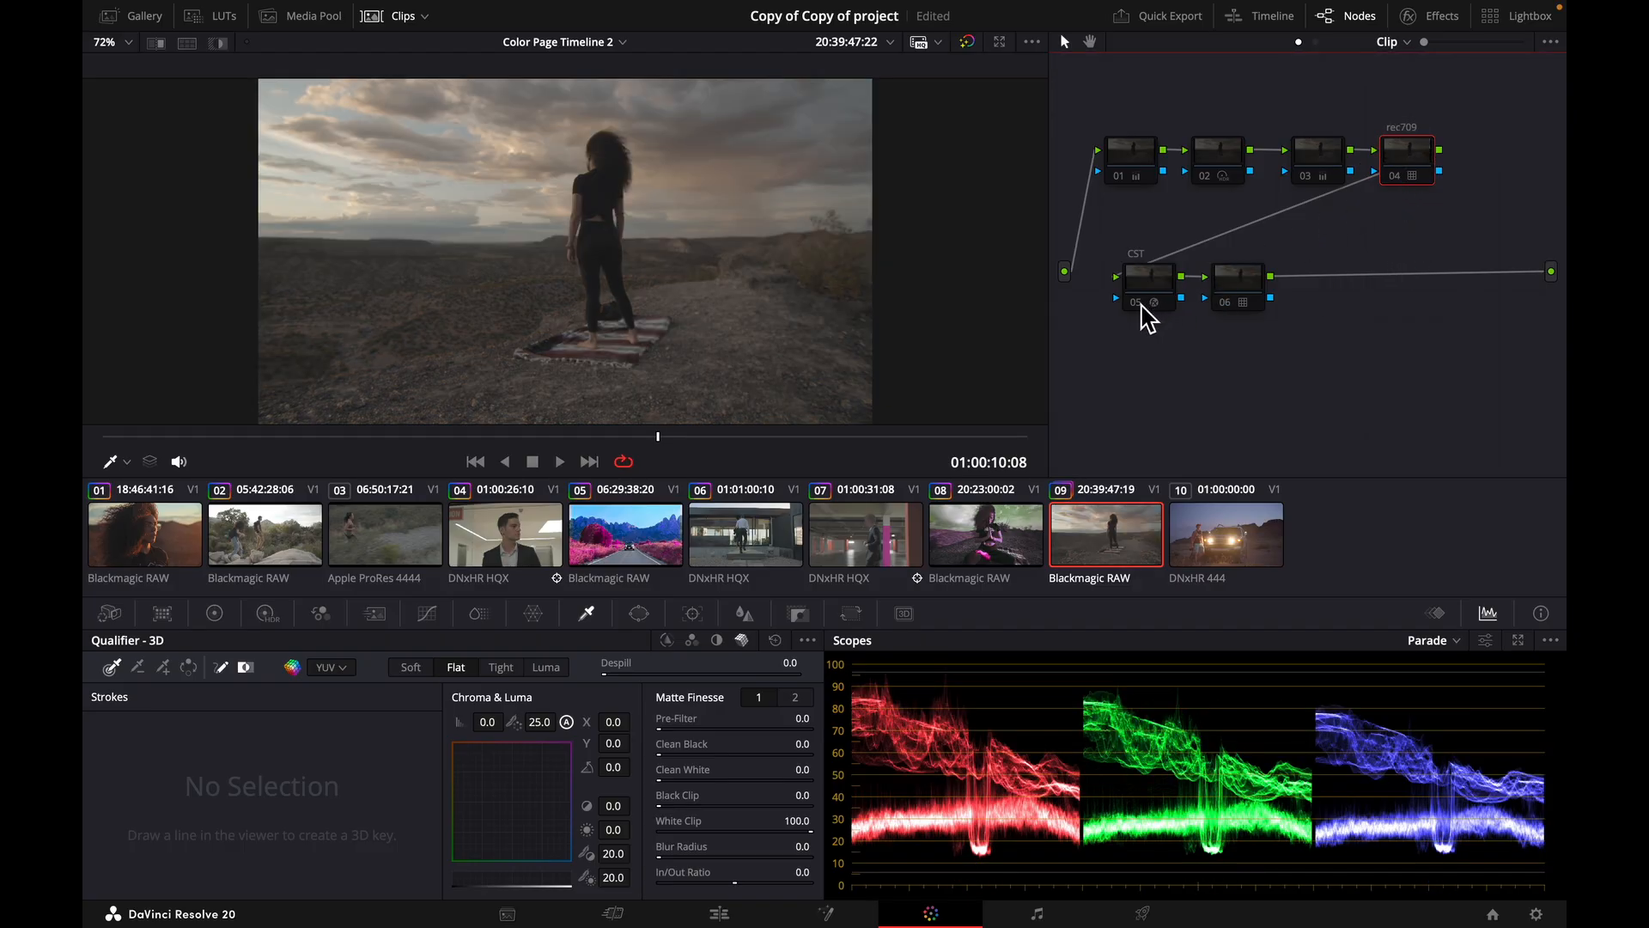
{"action": "left_click", "coordinate": [1141, 303]}
{"action": "left_click", "coordinate": [1137, 302]}
{"action": "left_click", "coordinate": [1137, 302]}
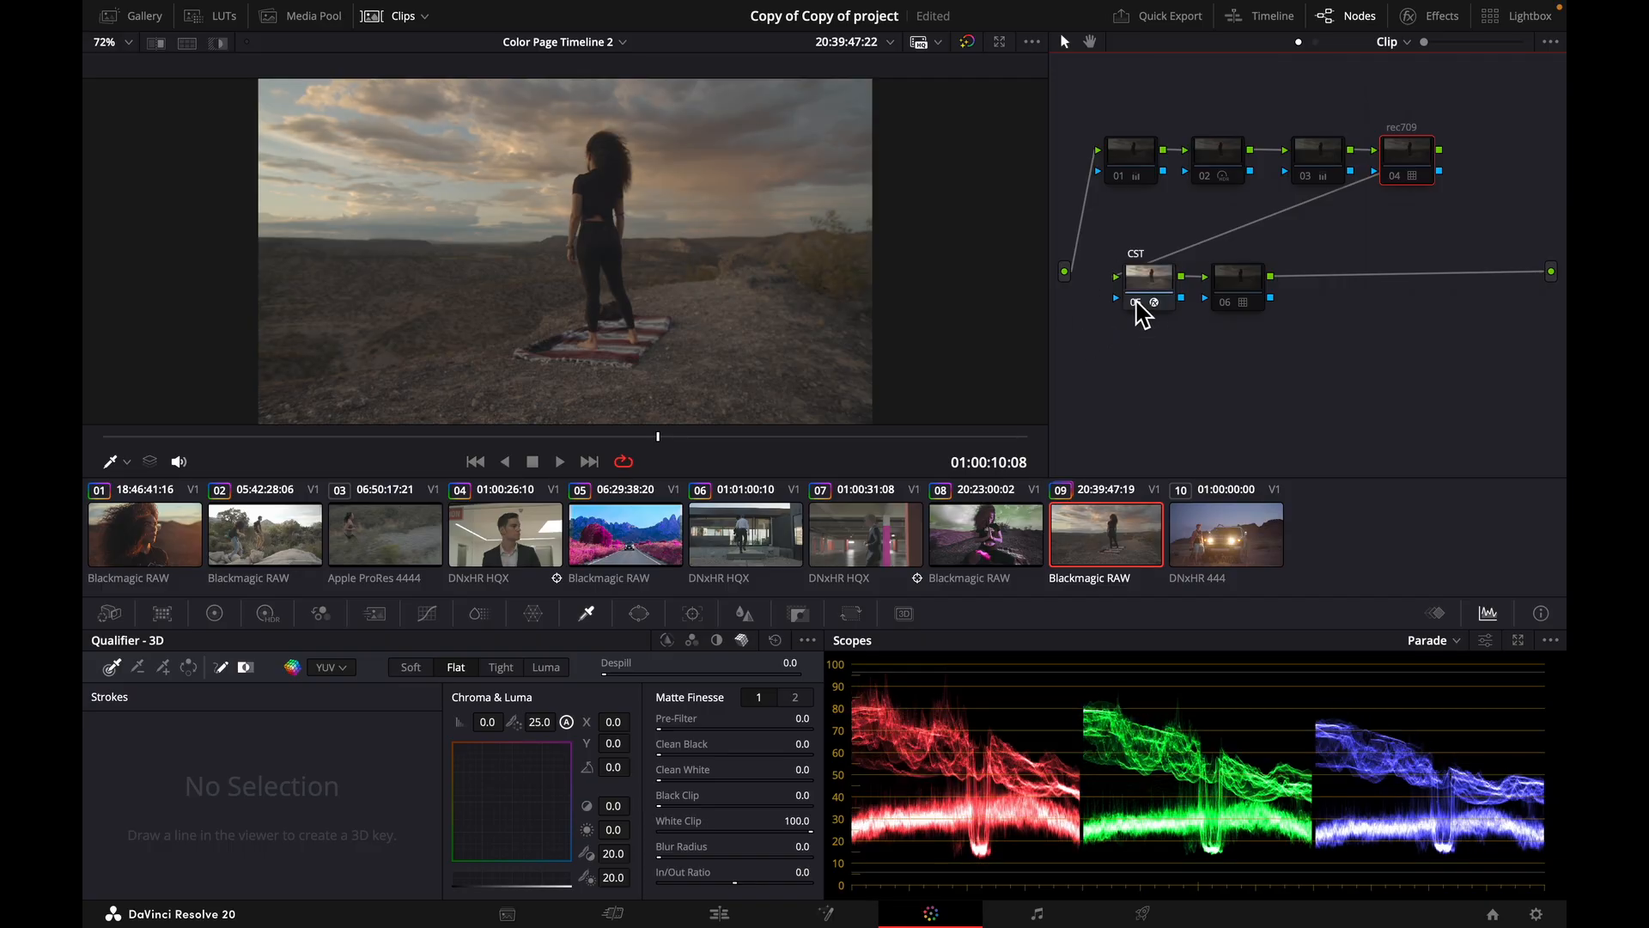
{"action": "left_click", "coordinate": [1137, 303]}
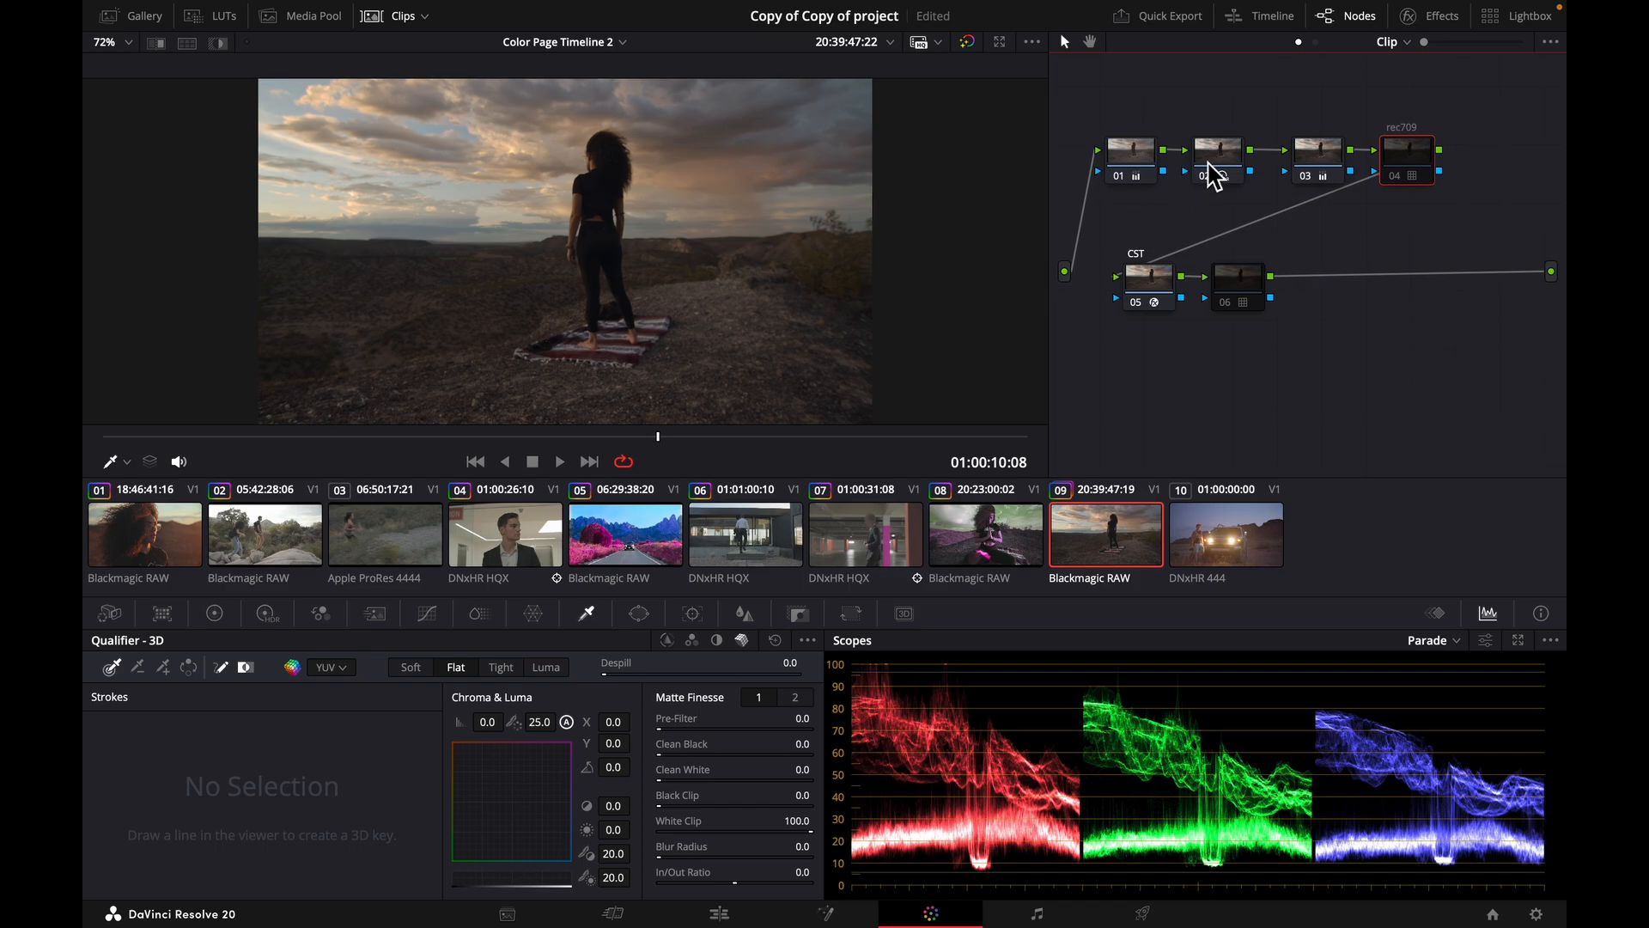
Bring nodes 01, 02 and 03 of clip 09 back into the grade and enable node 06.
{"action": "left_click", "coordinate": [1213, 156]}
{"action": "left_click", "coordinate": [1146, 167]}
{"action": "left_click", "coordinate": [1317, 156]}
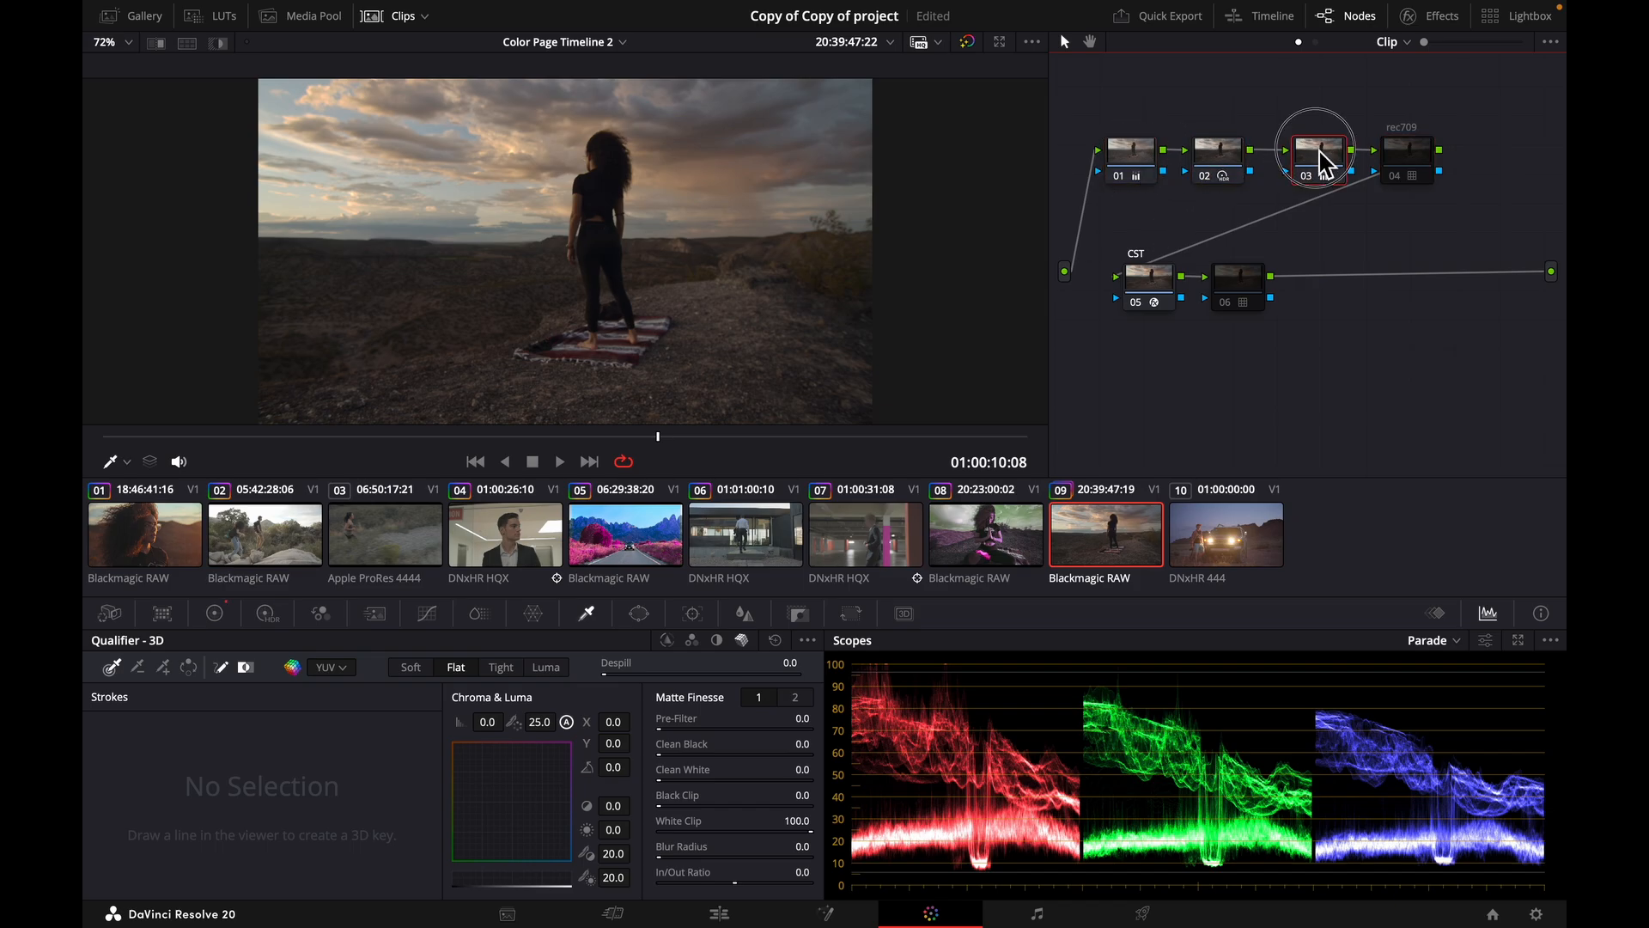
{"action": "left_click", "coordinate": [1227, 304]}
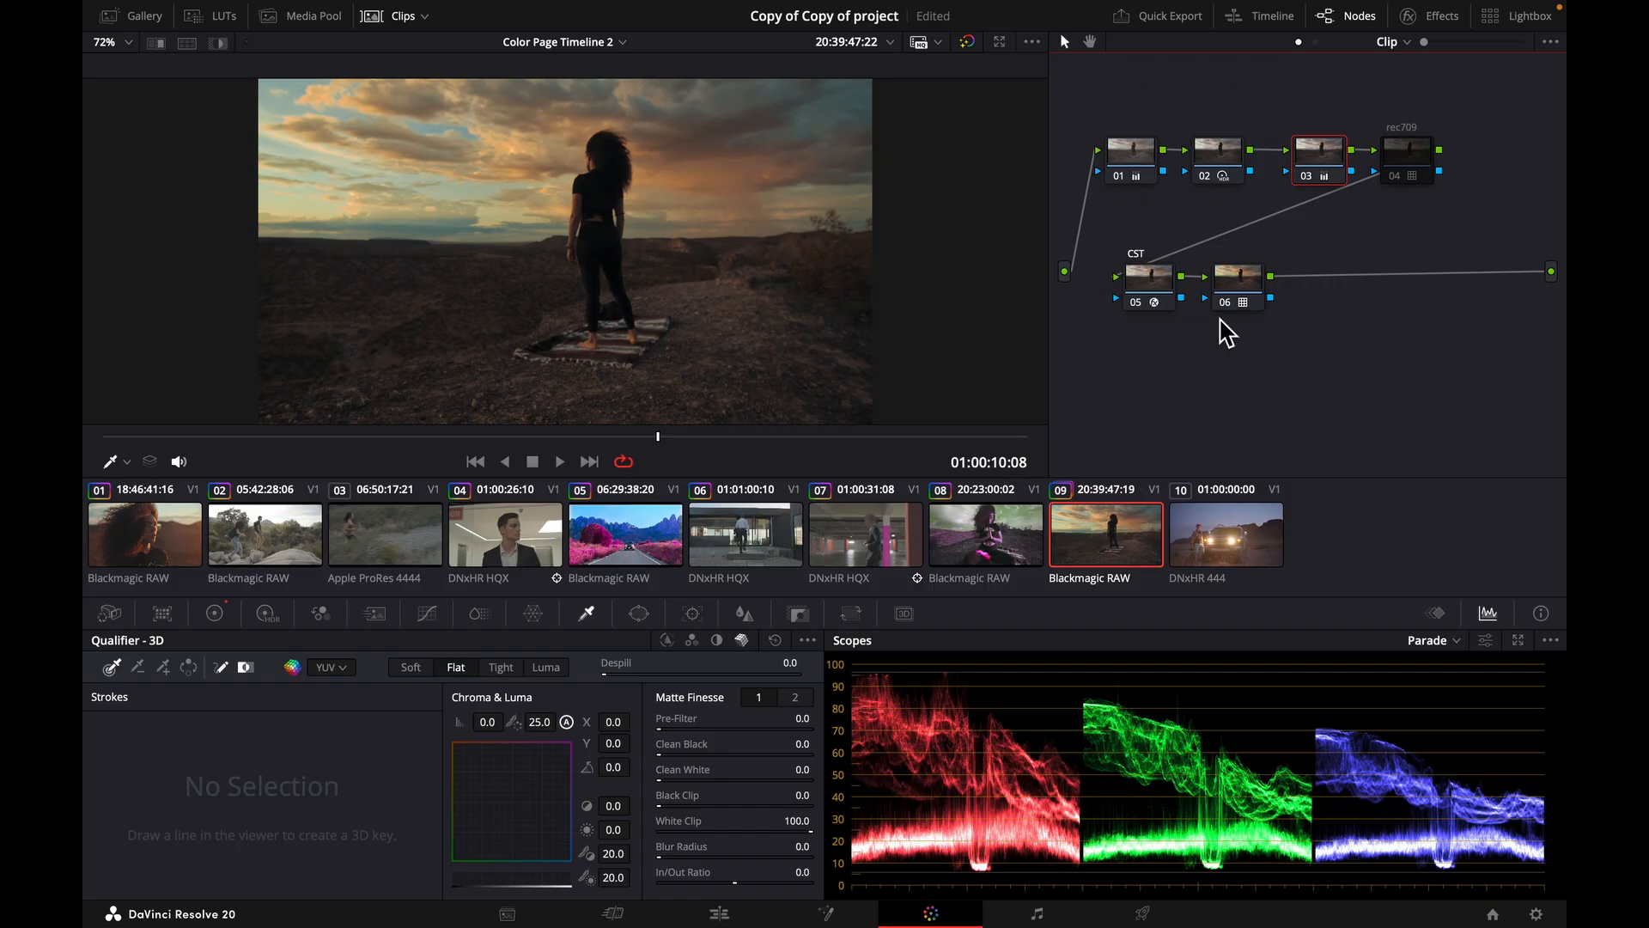
Go to clip 01 and toggle its rec709 node off and on to check its effect.
{"action": "key", "text": "Home"}
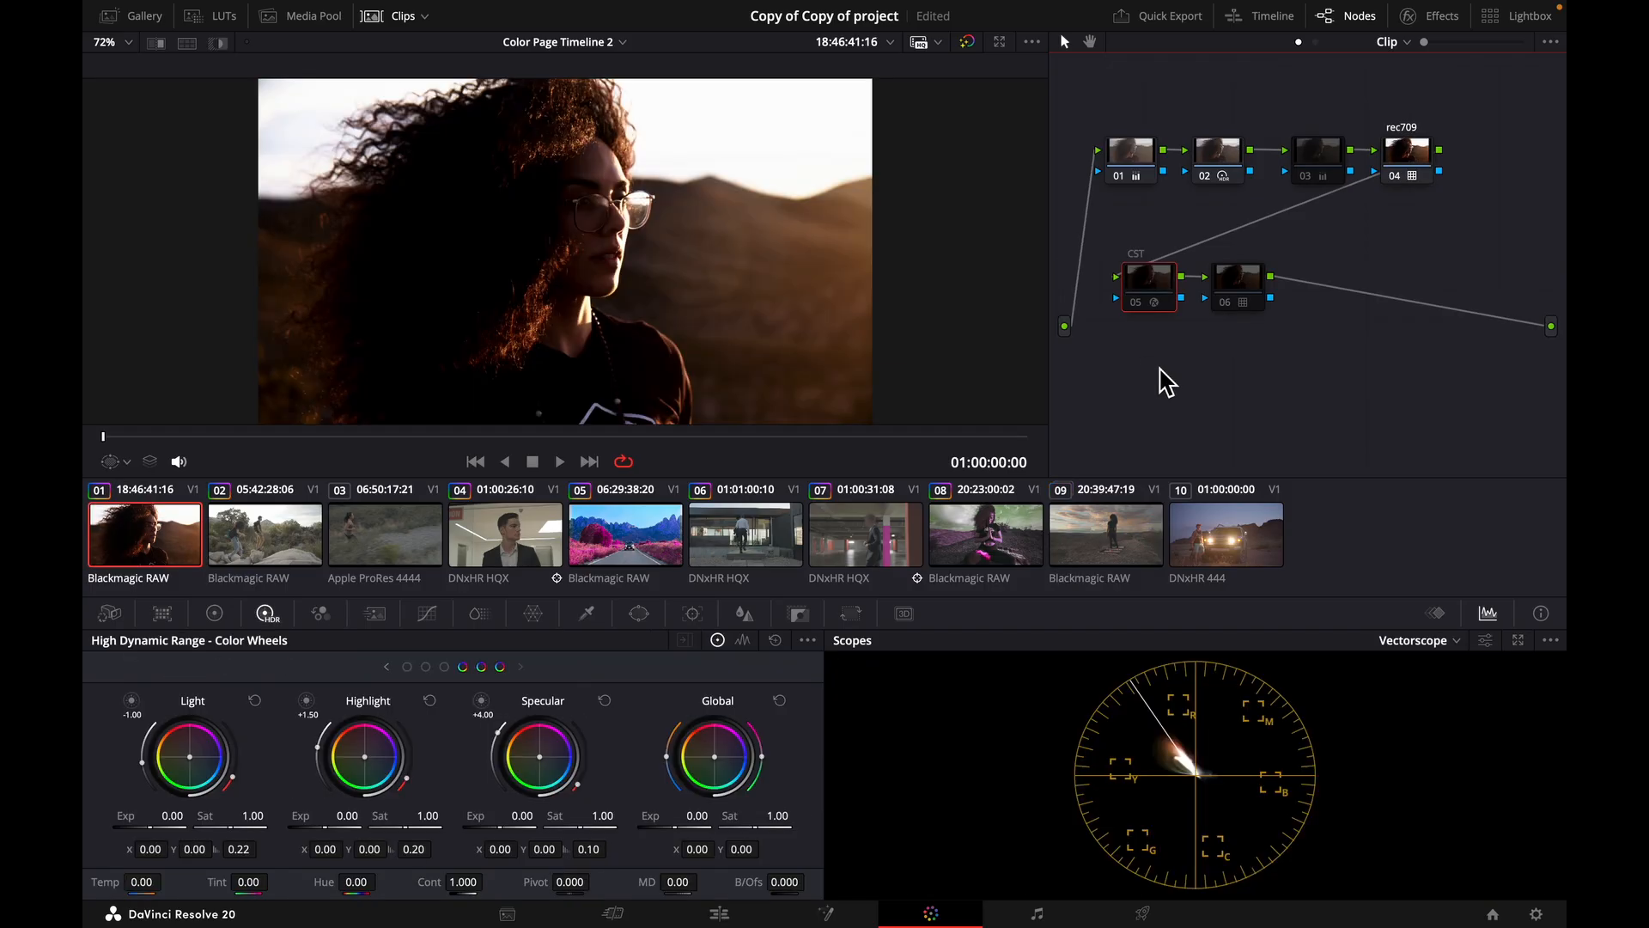
{"action": "left_click", "coordinate": [1392, 177]}
{"action": "left_click", "coordinate": [1396, 181]}
Set the key output gain of clip 01's rec709 node to 0.000.
{"action": "left_click", "coordinate": [797, 613]}
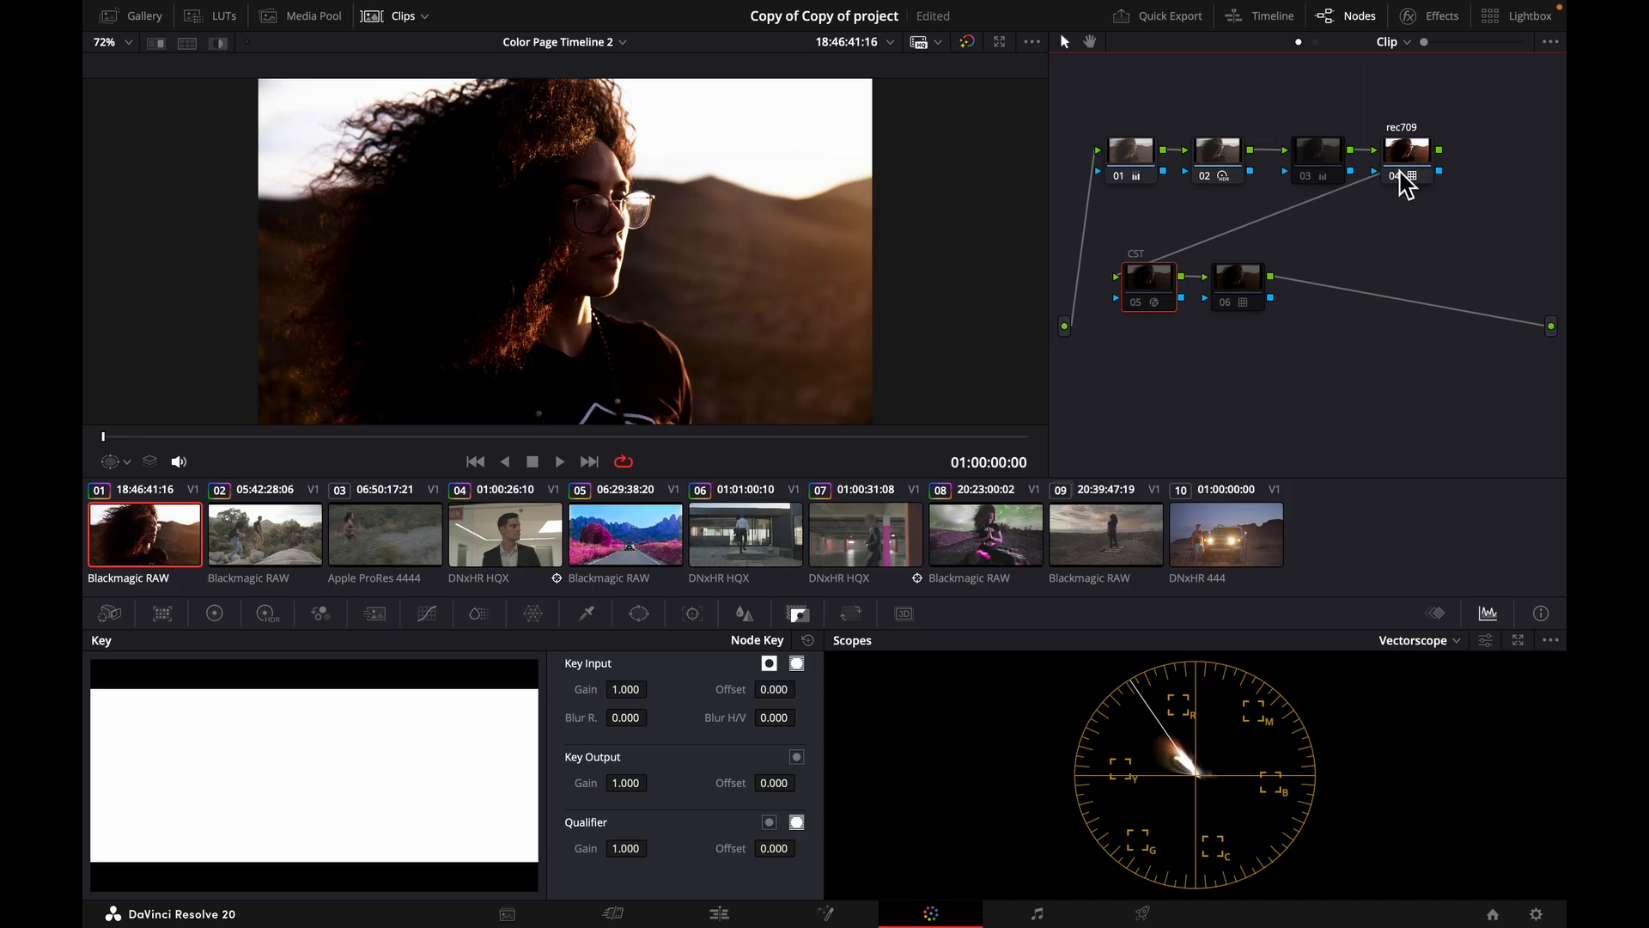
{"action": "left_click", "coordinate": [1405, 180]}
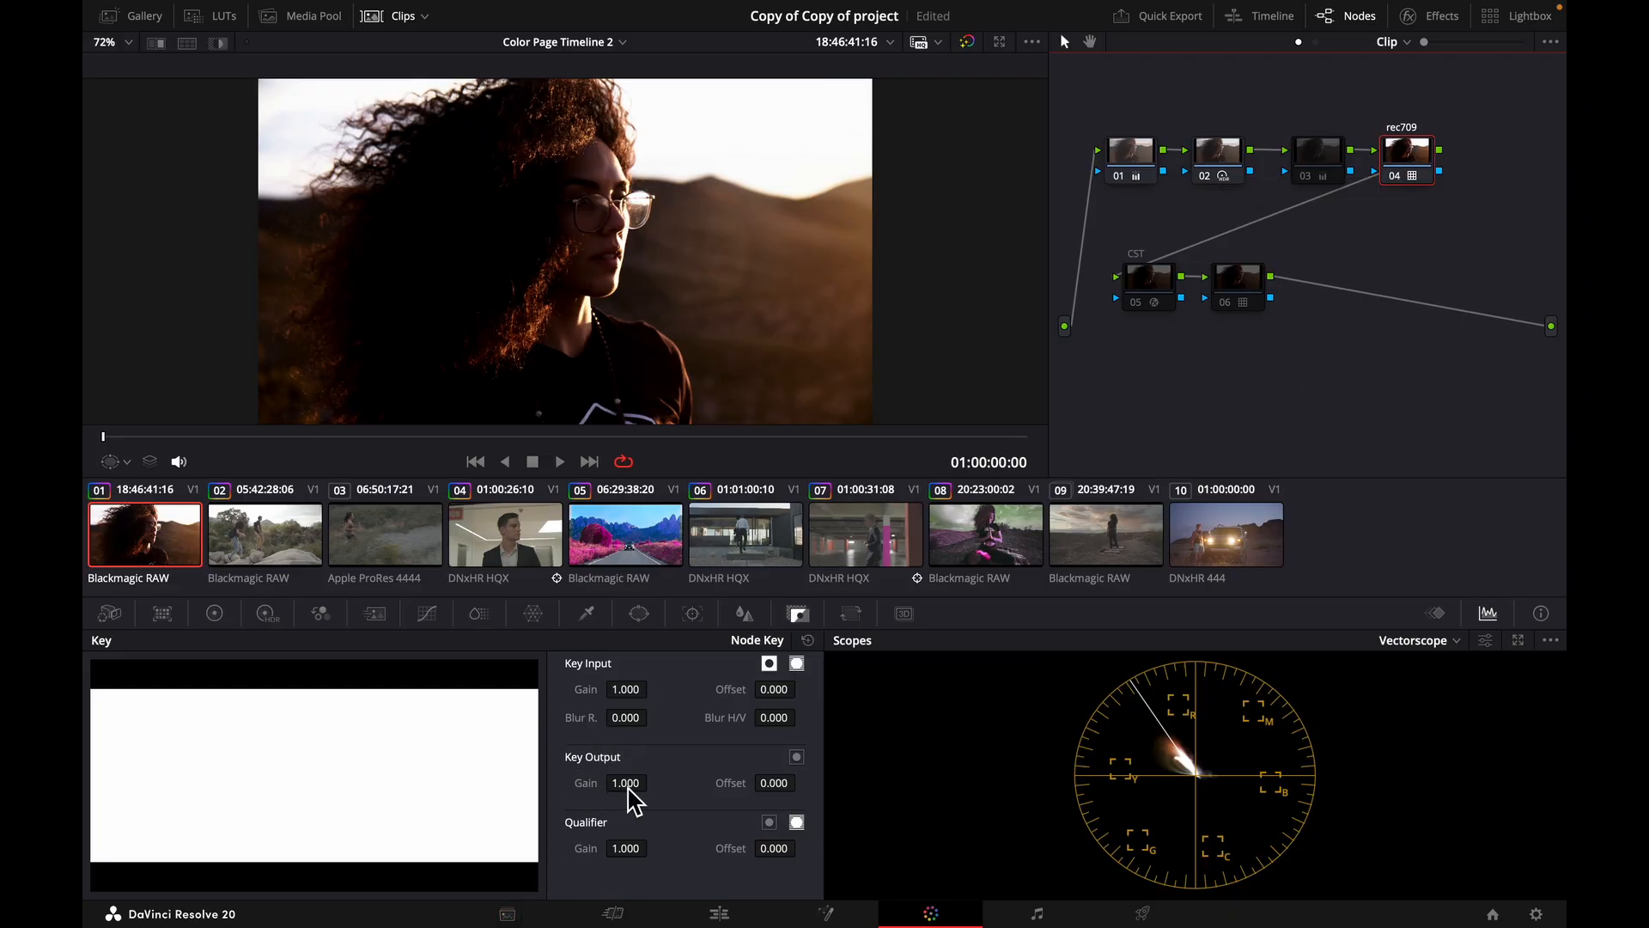
{"action": "left_click", "coordinate": [631, 785]}
{"action": "left_click_drag", "start_coordinate": [631, 785], "coordinate": [120, 426]}
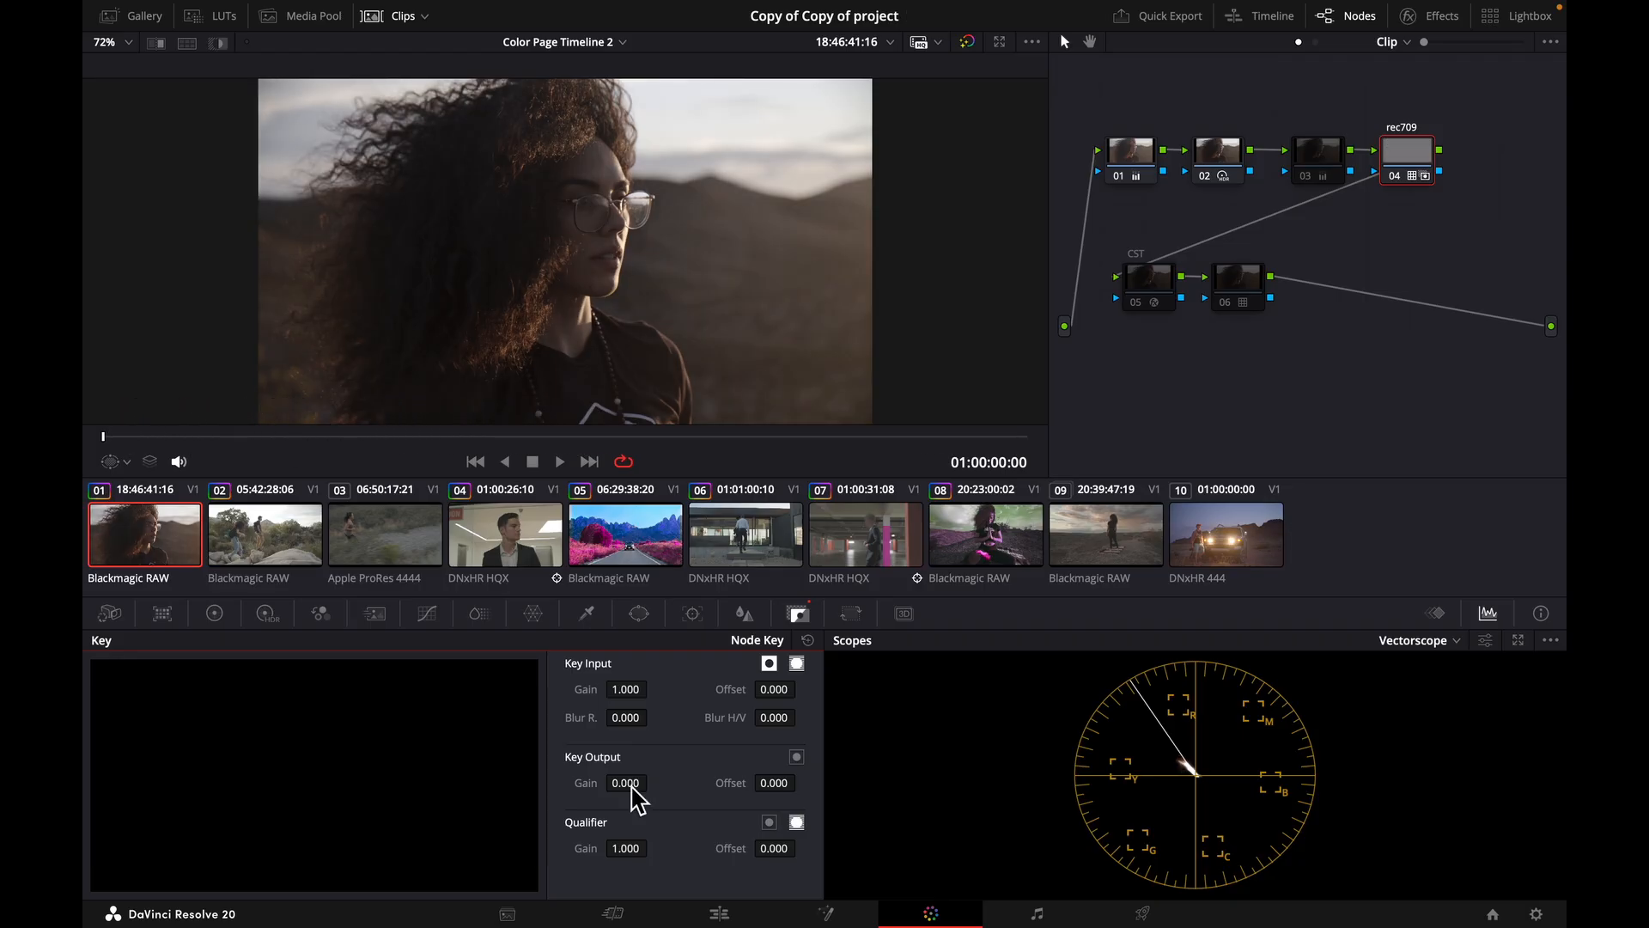
Raise the rec709 node's key output gain to 0.291 and fine-tune it to 0.260.
{"action": "left_click_drag", "start_coordinate": [640, 783], "coordinate": [874, 906]}
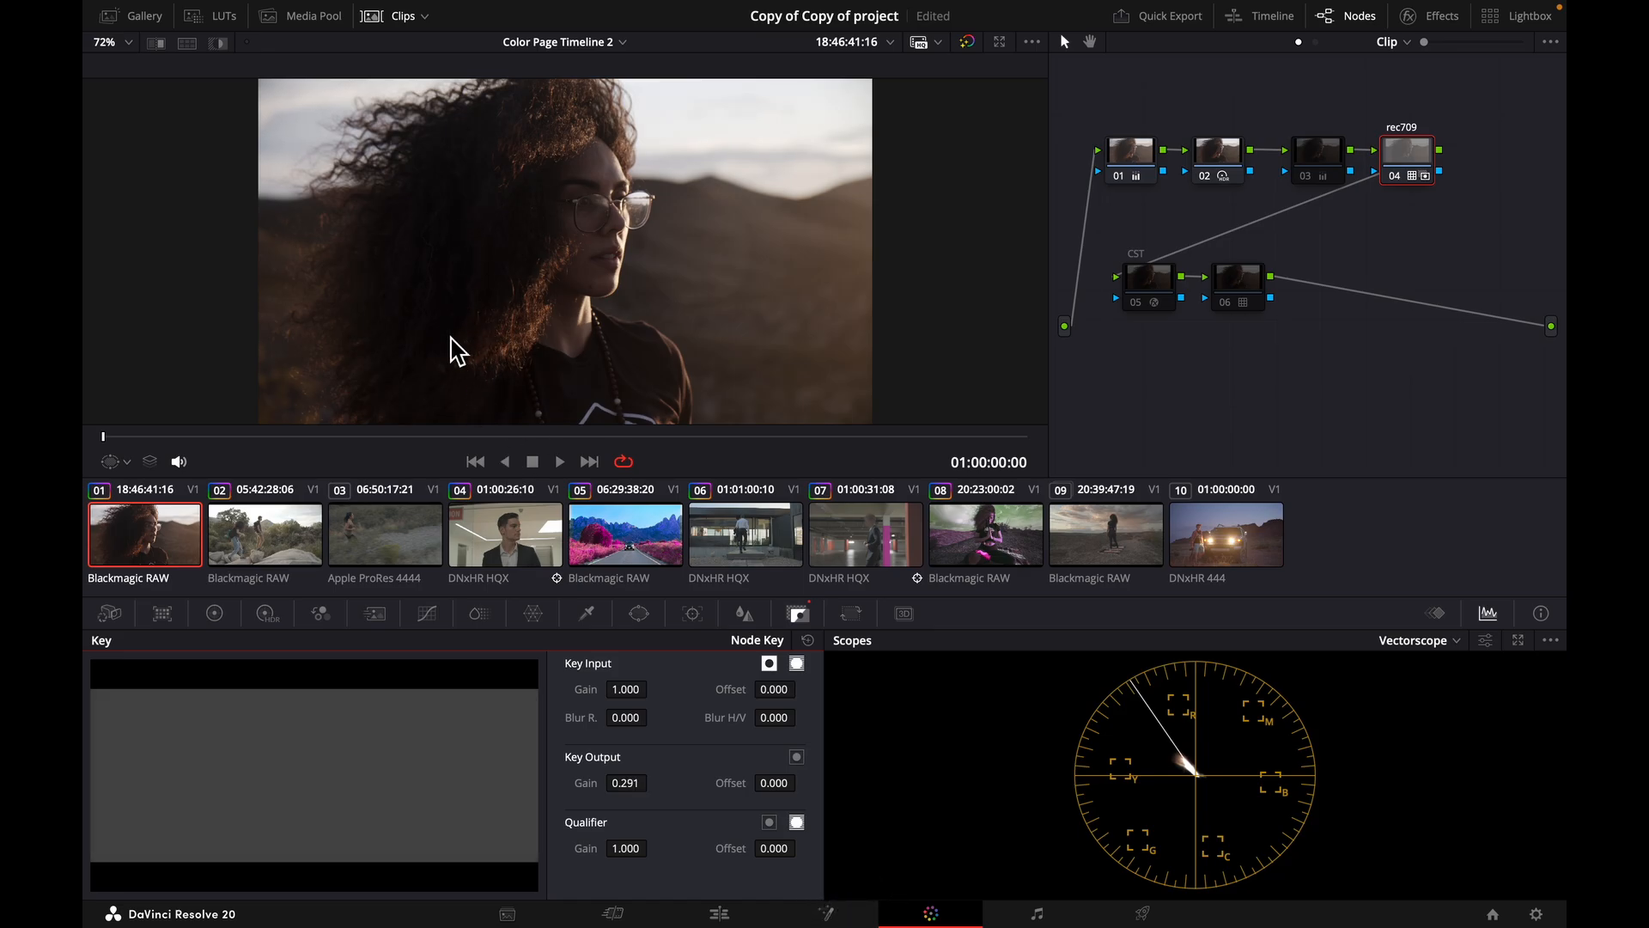
{"action": "left_click_drag", "start_coordinate": [626, 783], "coordinate": [592, 782]}
{"action": "left_click", "coordinate": [1417, 165]}
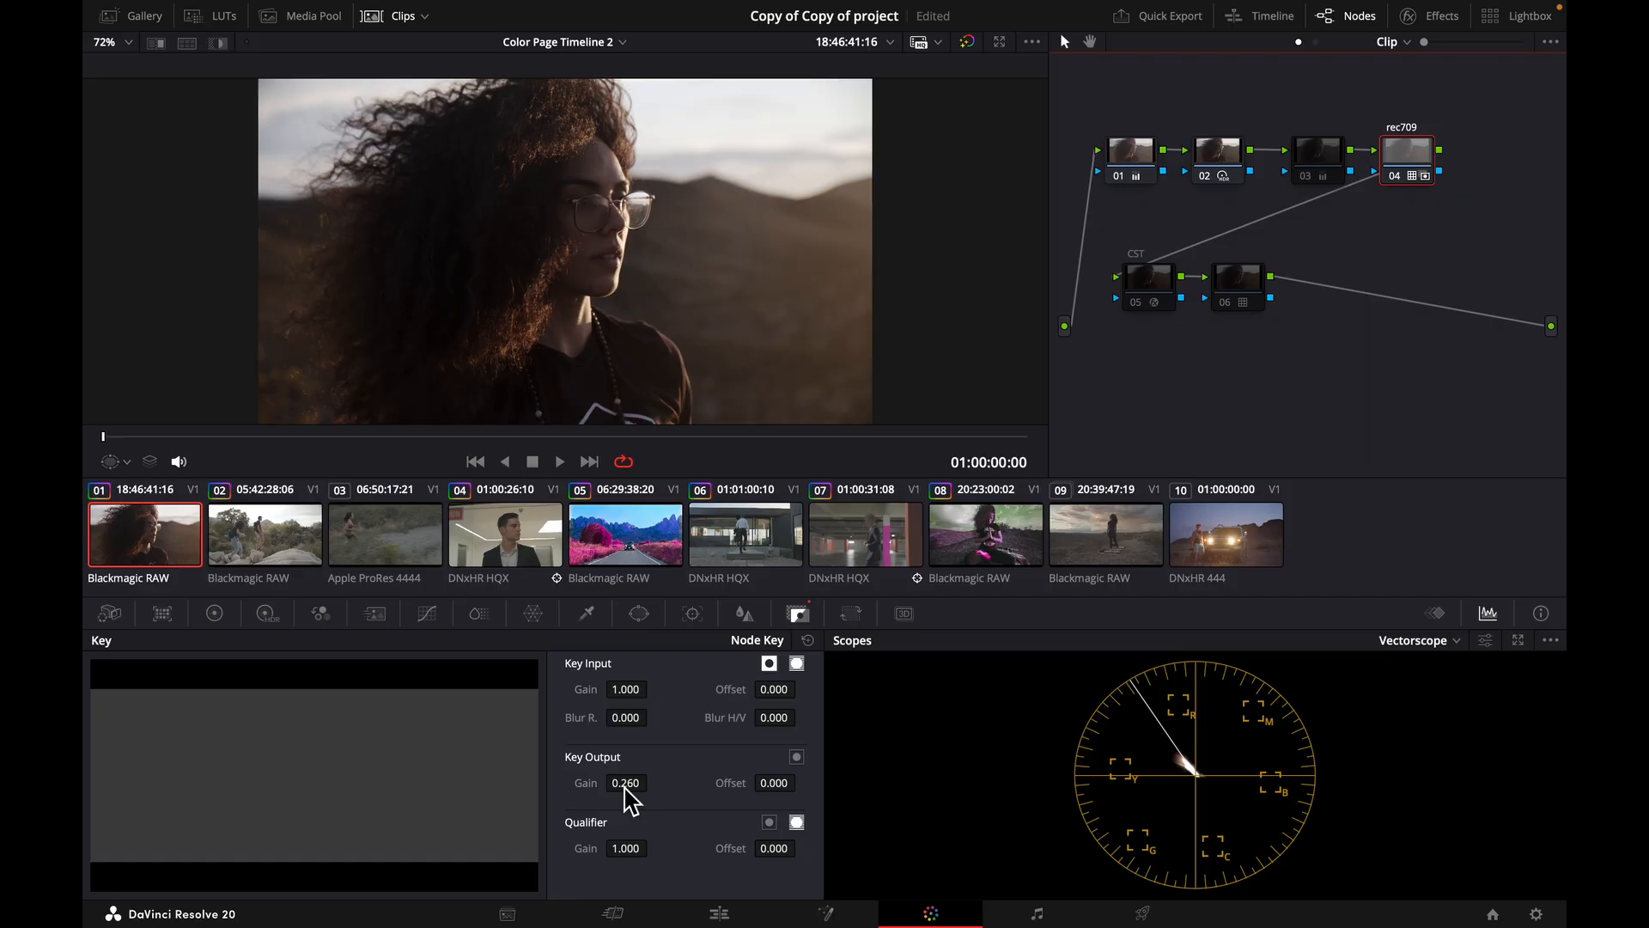
Return the rec709 node's key output gain to 1.000 and reset it to its default.
{"action": "left_click_drag", "start_coordinate": [626, 785], "coordinate": [743, 797]}
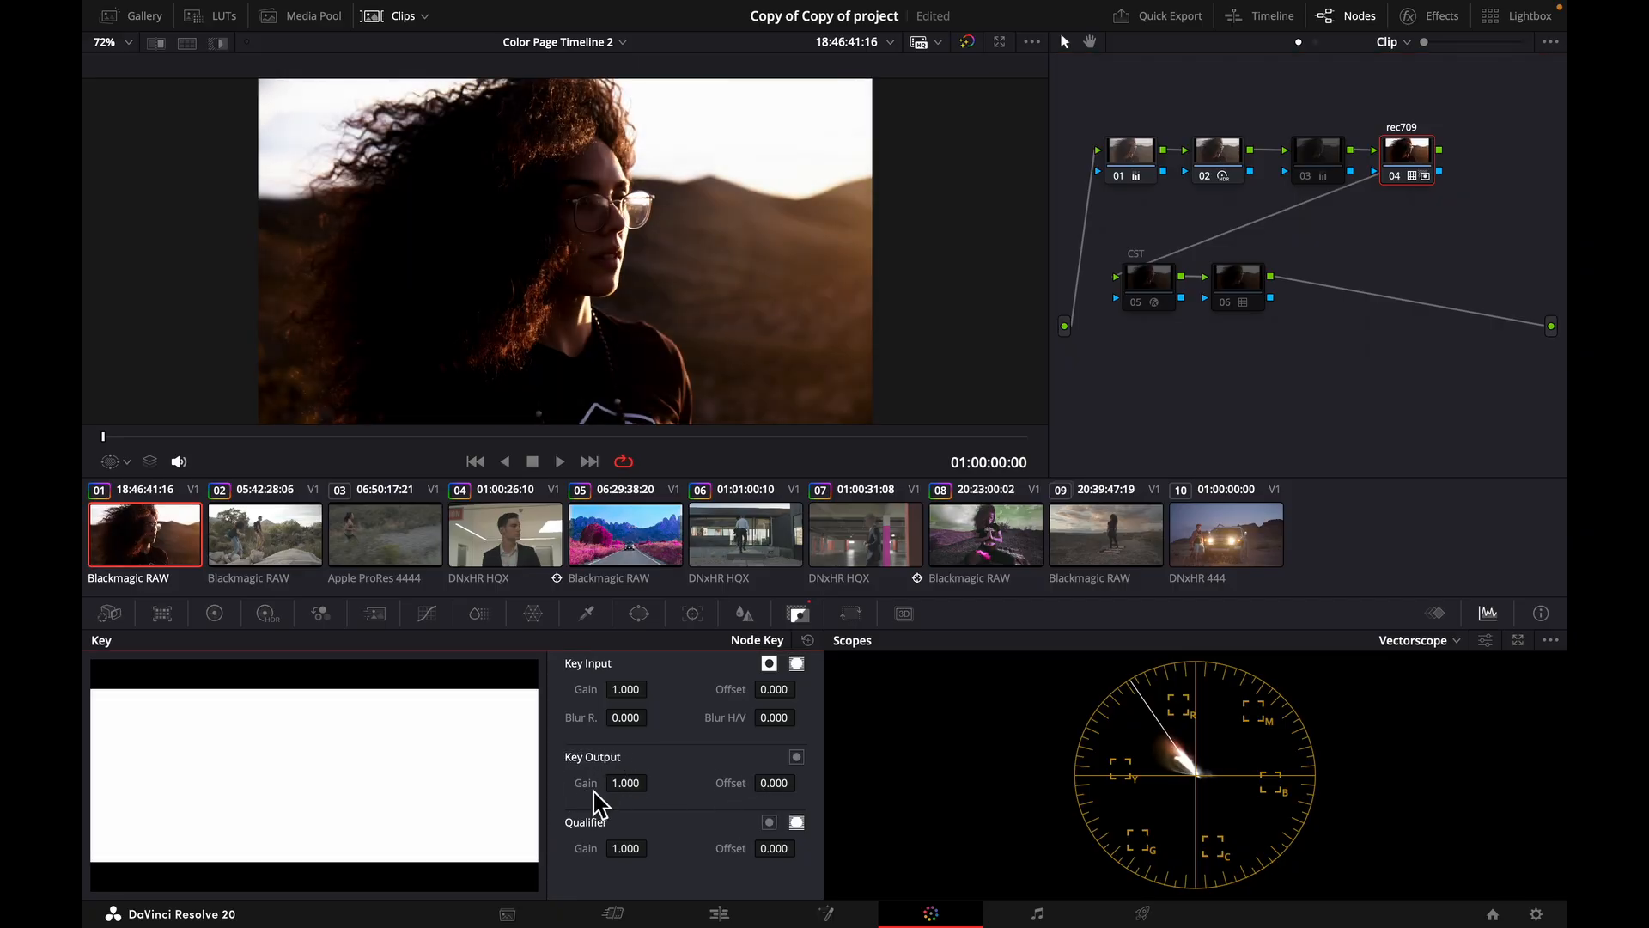
{"action": "left_click_drag", "start_coordinate": [619, 783], "coordinate": [823, 462]}
{"action": "double_click", "coordinate": [588, 783]}
{"action": "left_click", "coordinate": [1228, 375]}
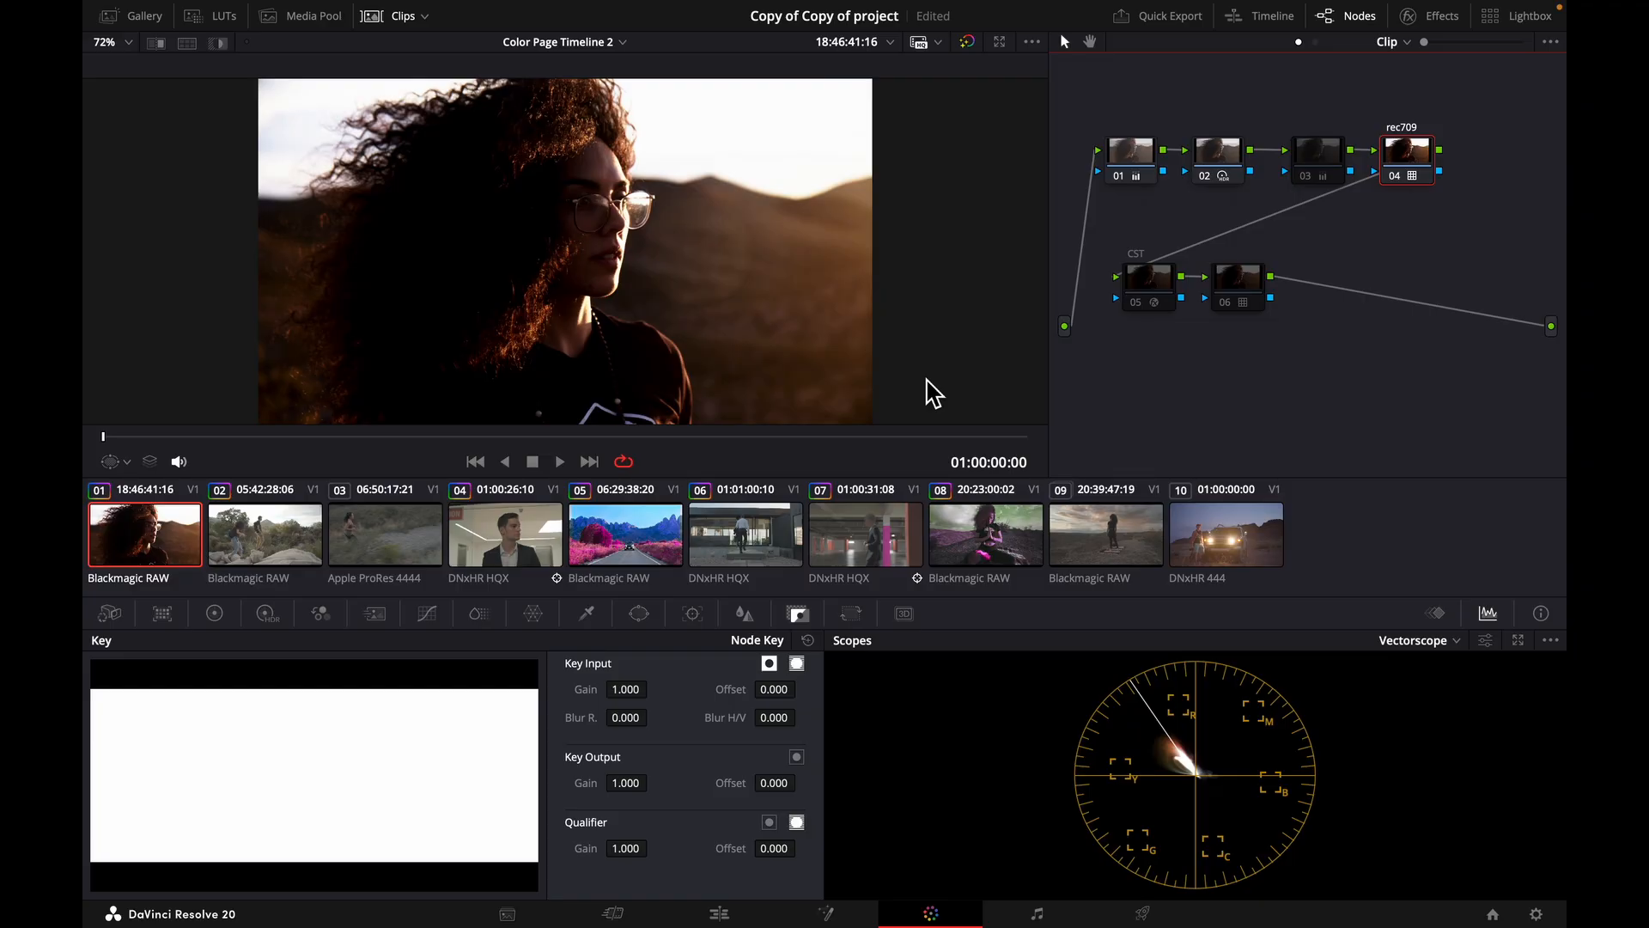
Select clip 02, move its three nodes higher in the node graph and play the clip briefly.
{"action": "left_click", "coordinate": [265, 528]}
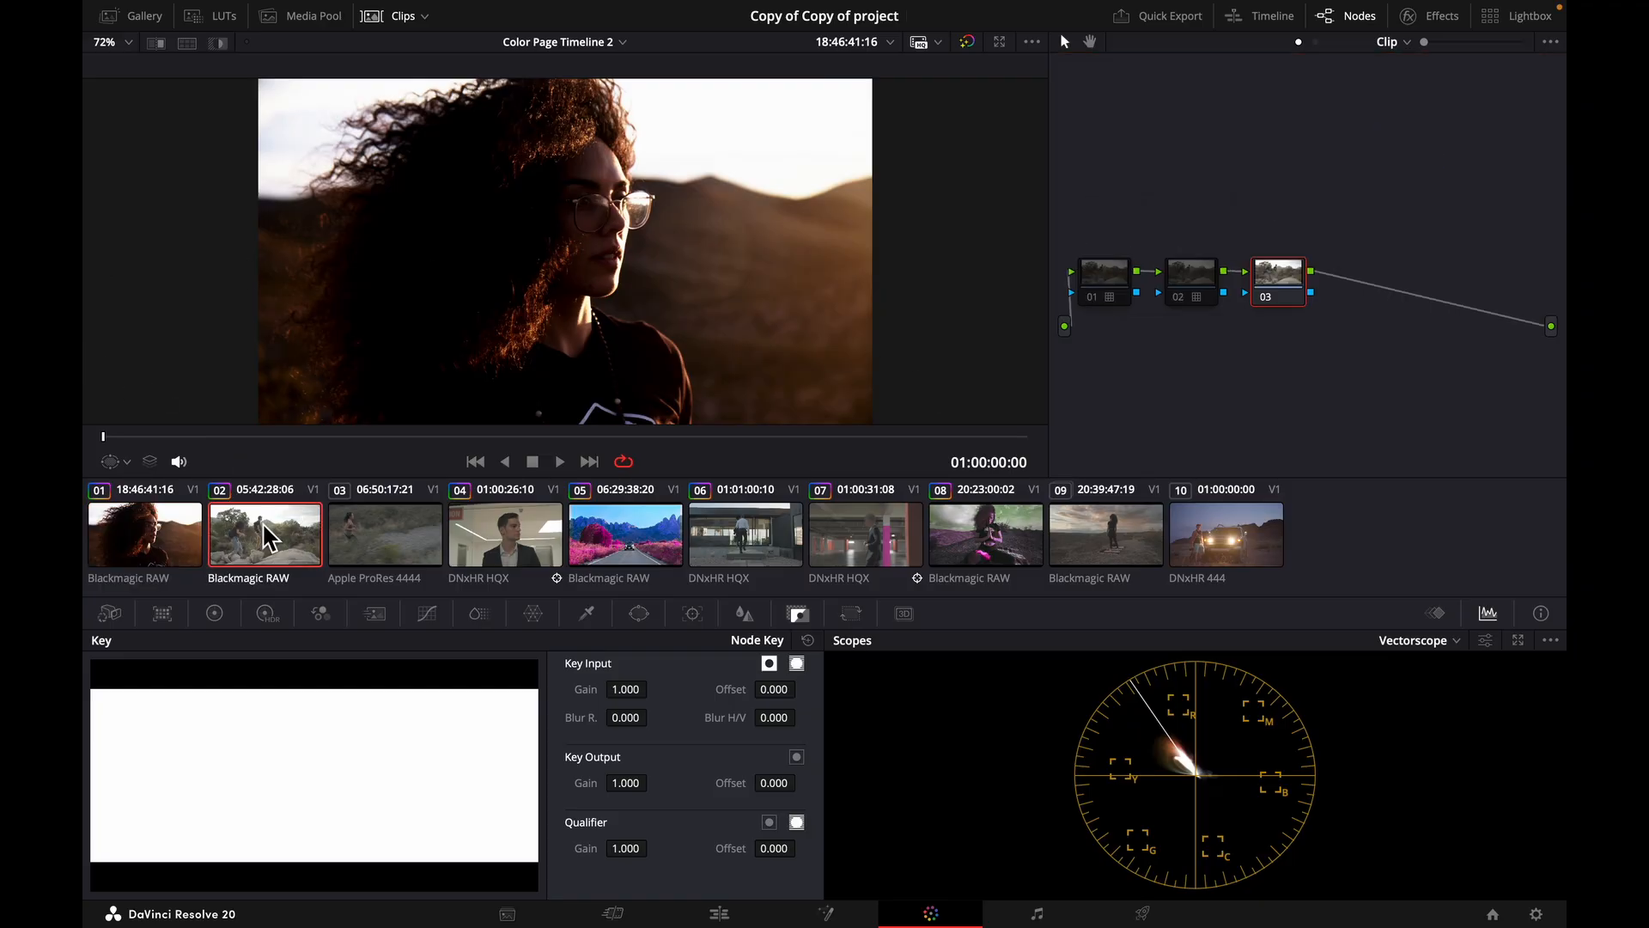
{"action": "left_click_drag", "start_coordinate": [1280, 353], "coordinate": [1117, 187]}
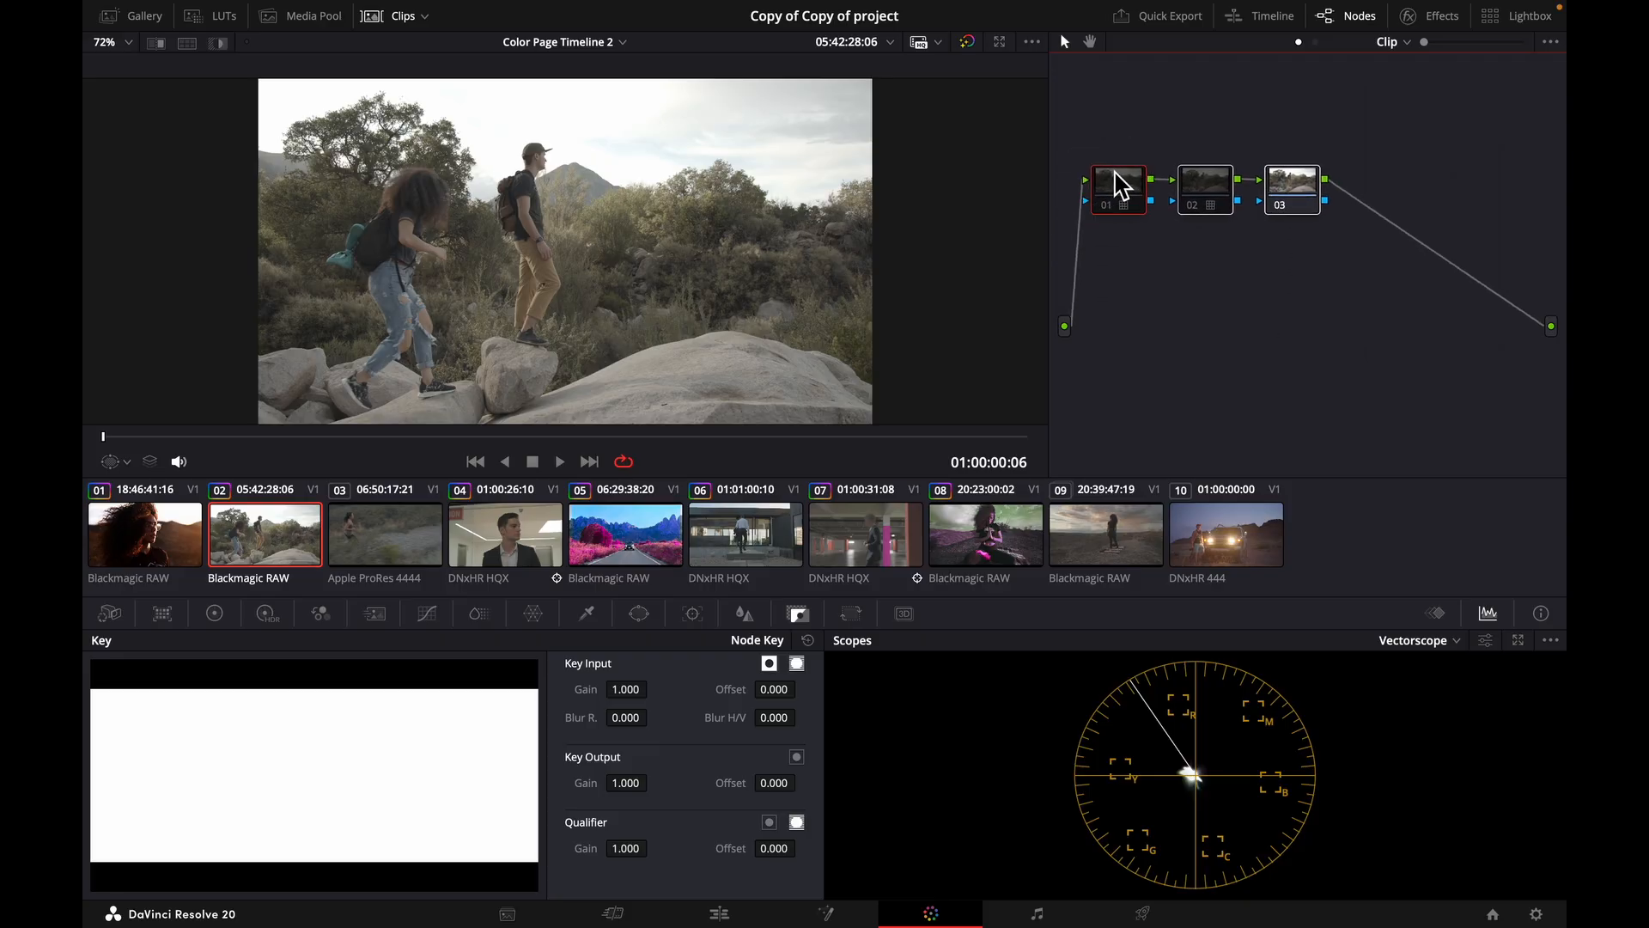
{"action": "key", "text": "space"}
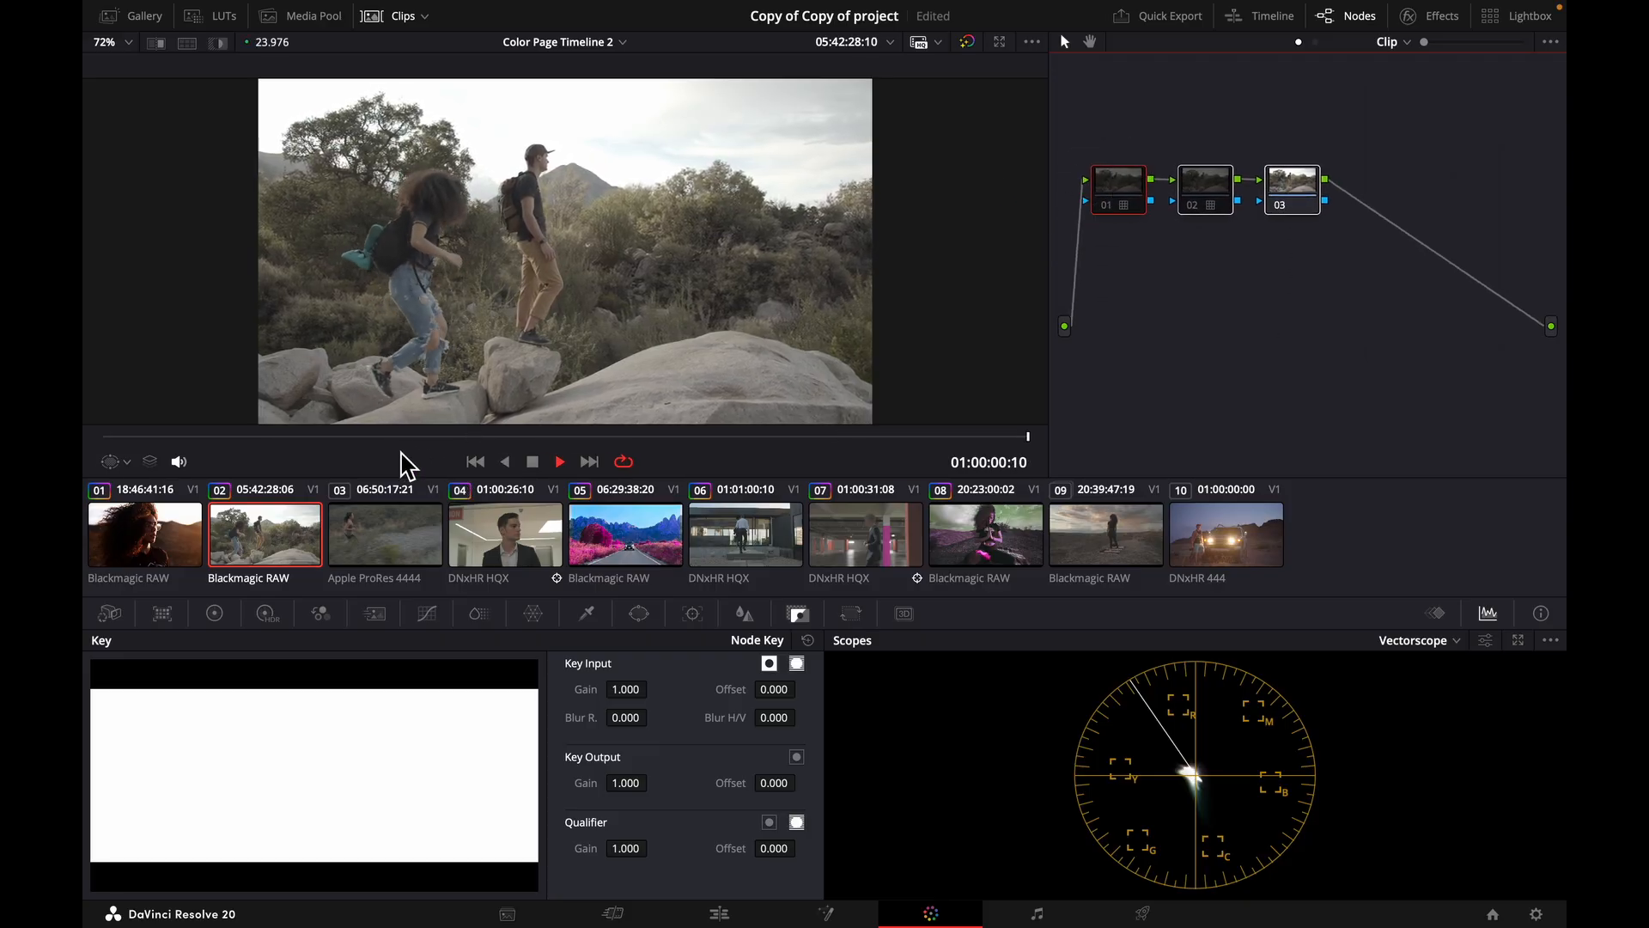
{"action": "key", "text": "space"}
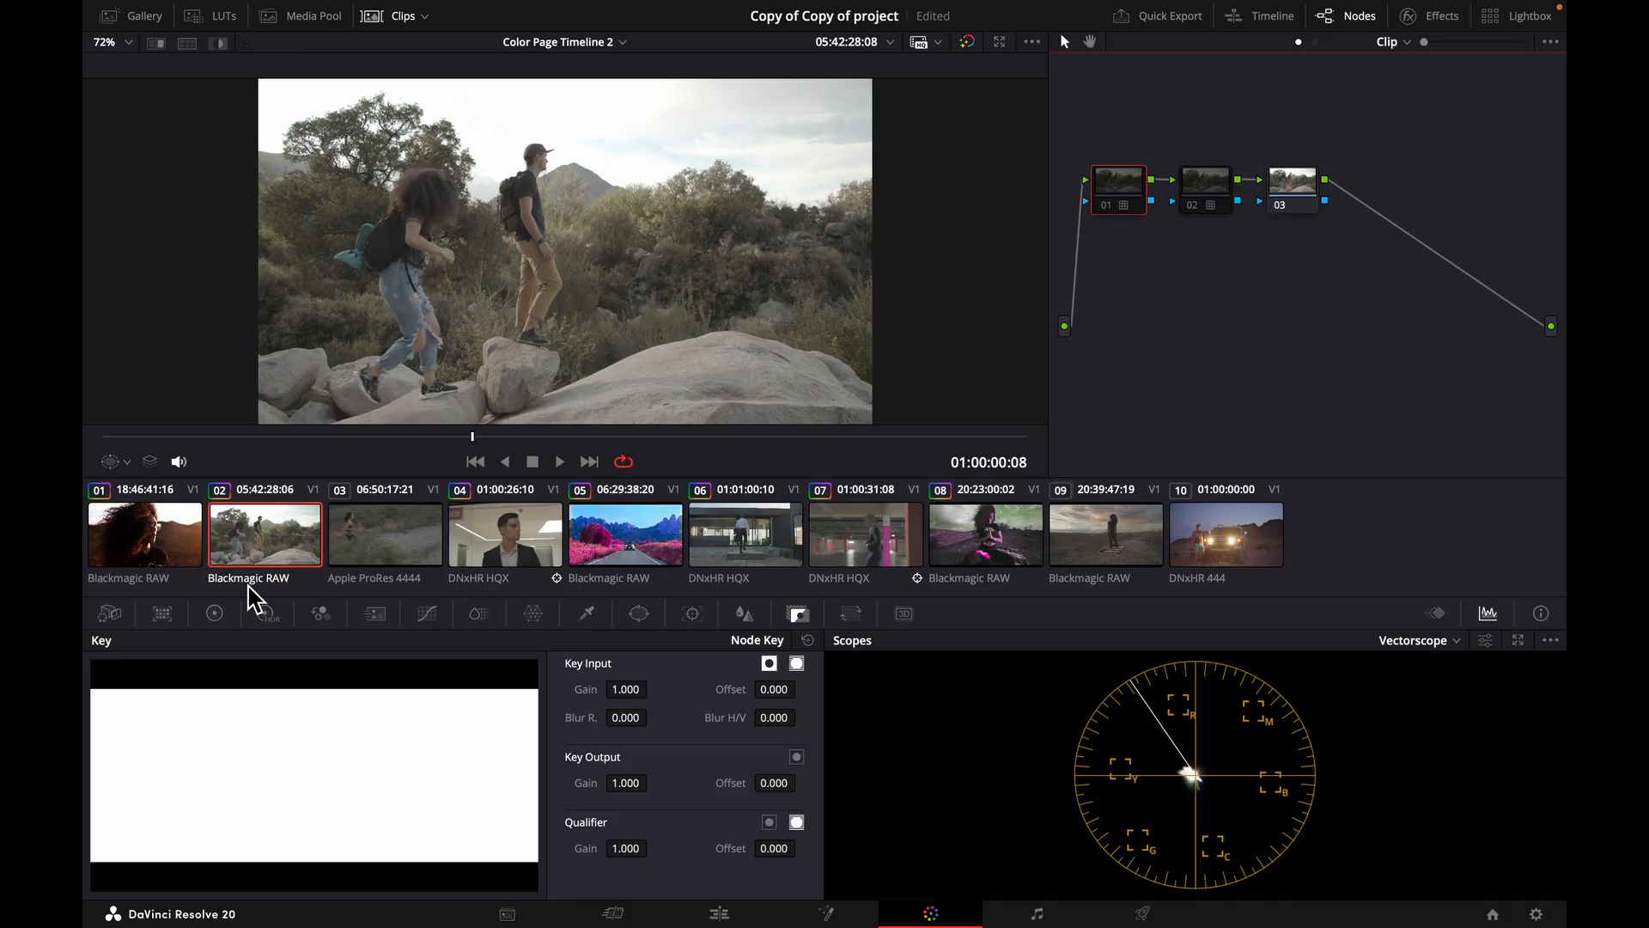
With the LUT browser and the Parade scope open, toggle node 01 of clip 02 on and off.
{"action": "left_click", "coordinate": [223, 19]}
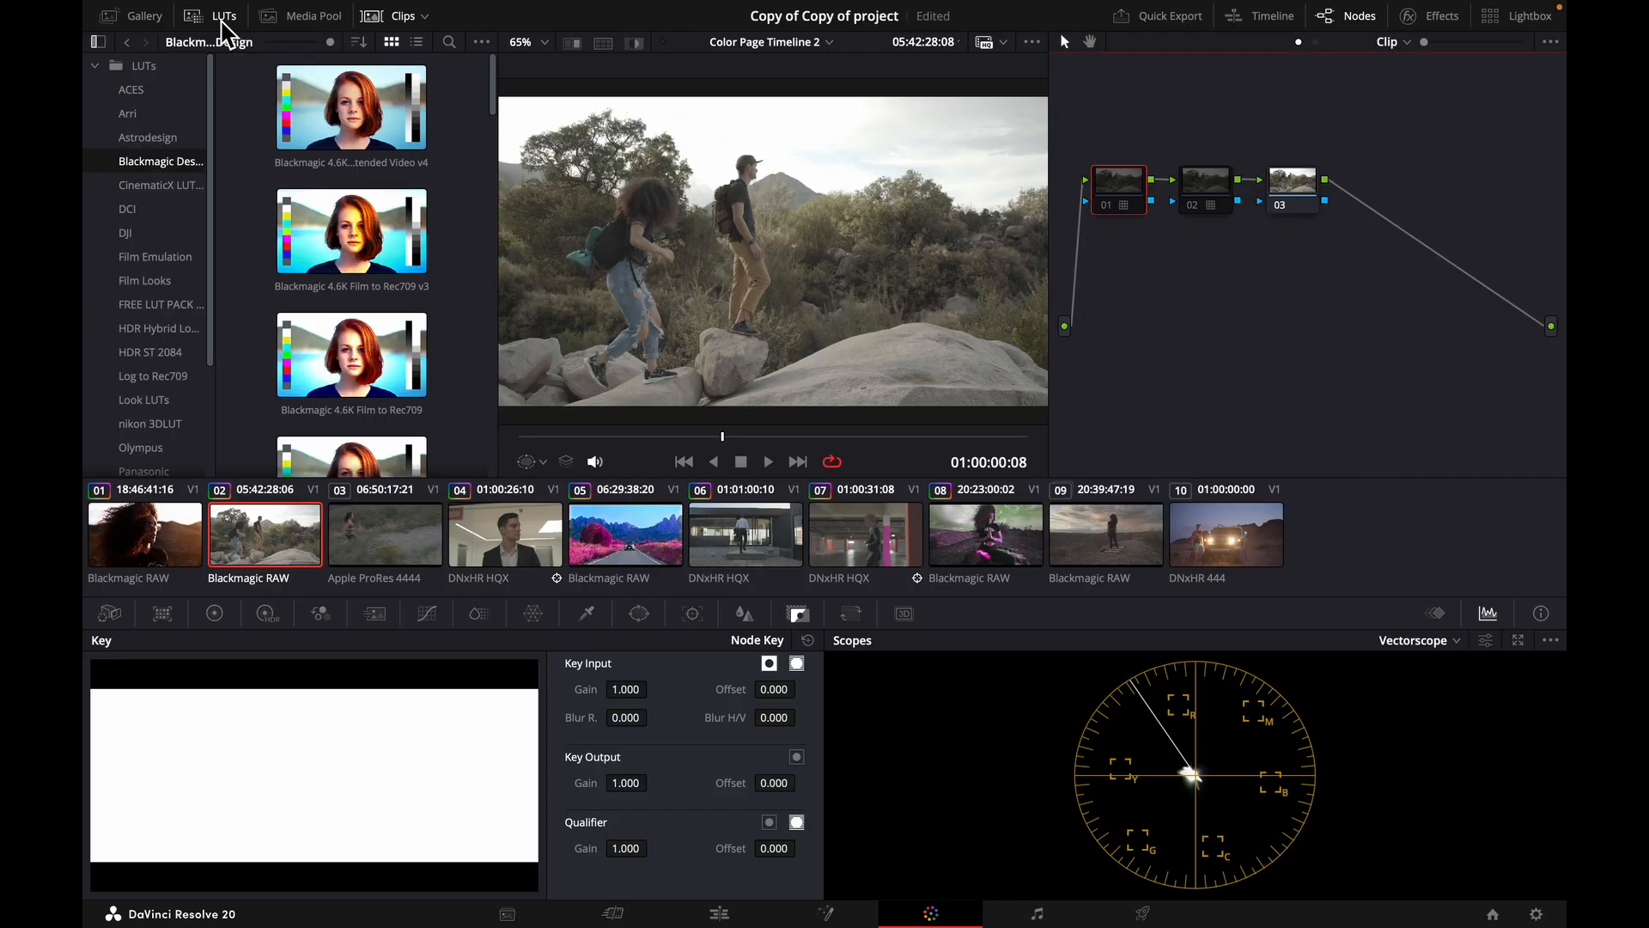
{"action": "left_click", "coordinate": [1106, 208]}
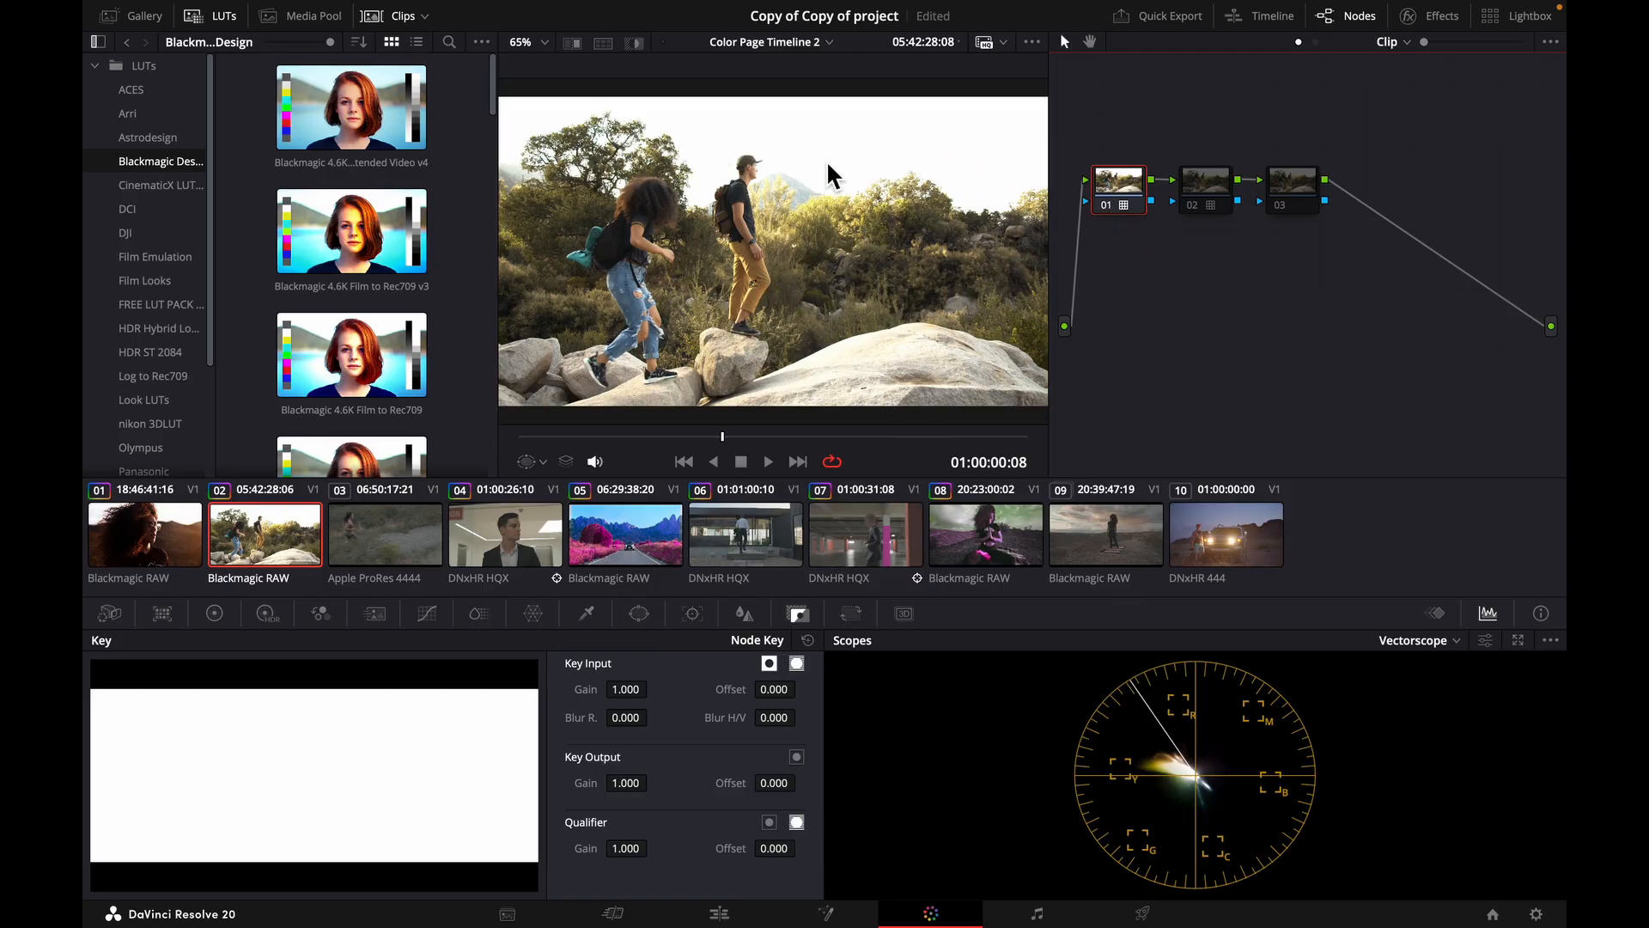
{"action": "left_click", "coordinate": [1459, 646]}
{"action": "left_click", "coordinate": [1436, 678]}
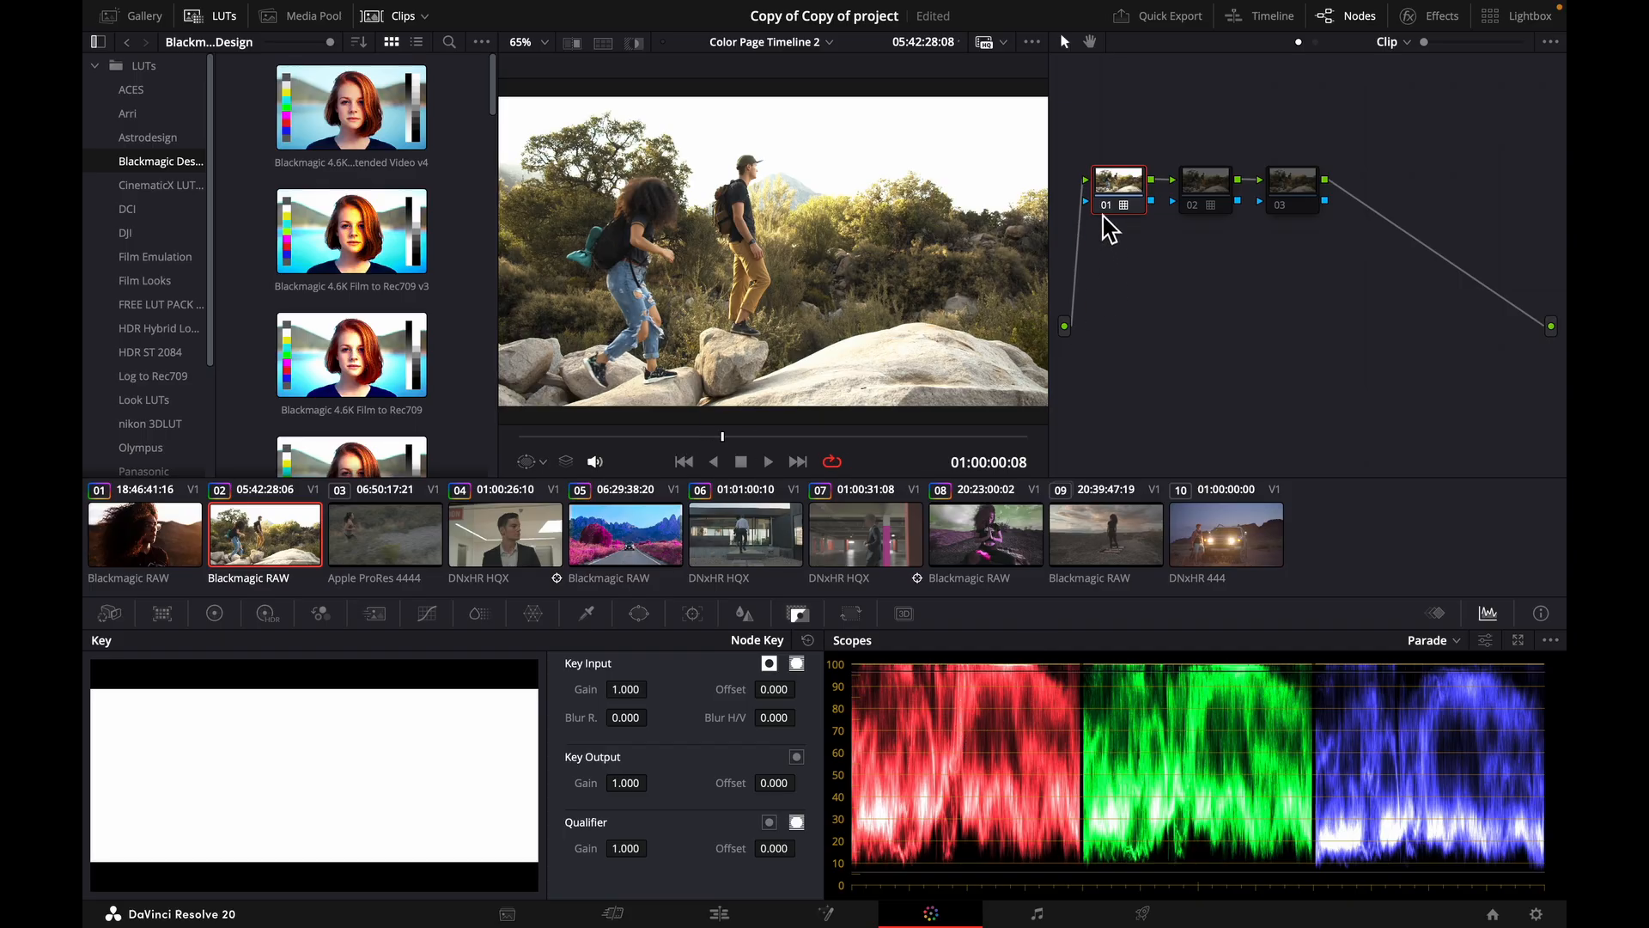
{"action": "left_click", "coordinate": [1107, 206]}
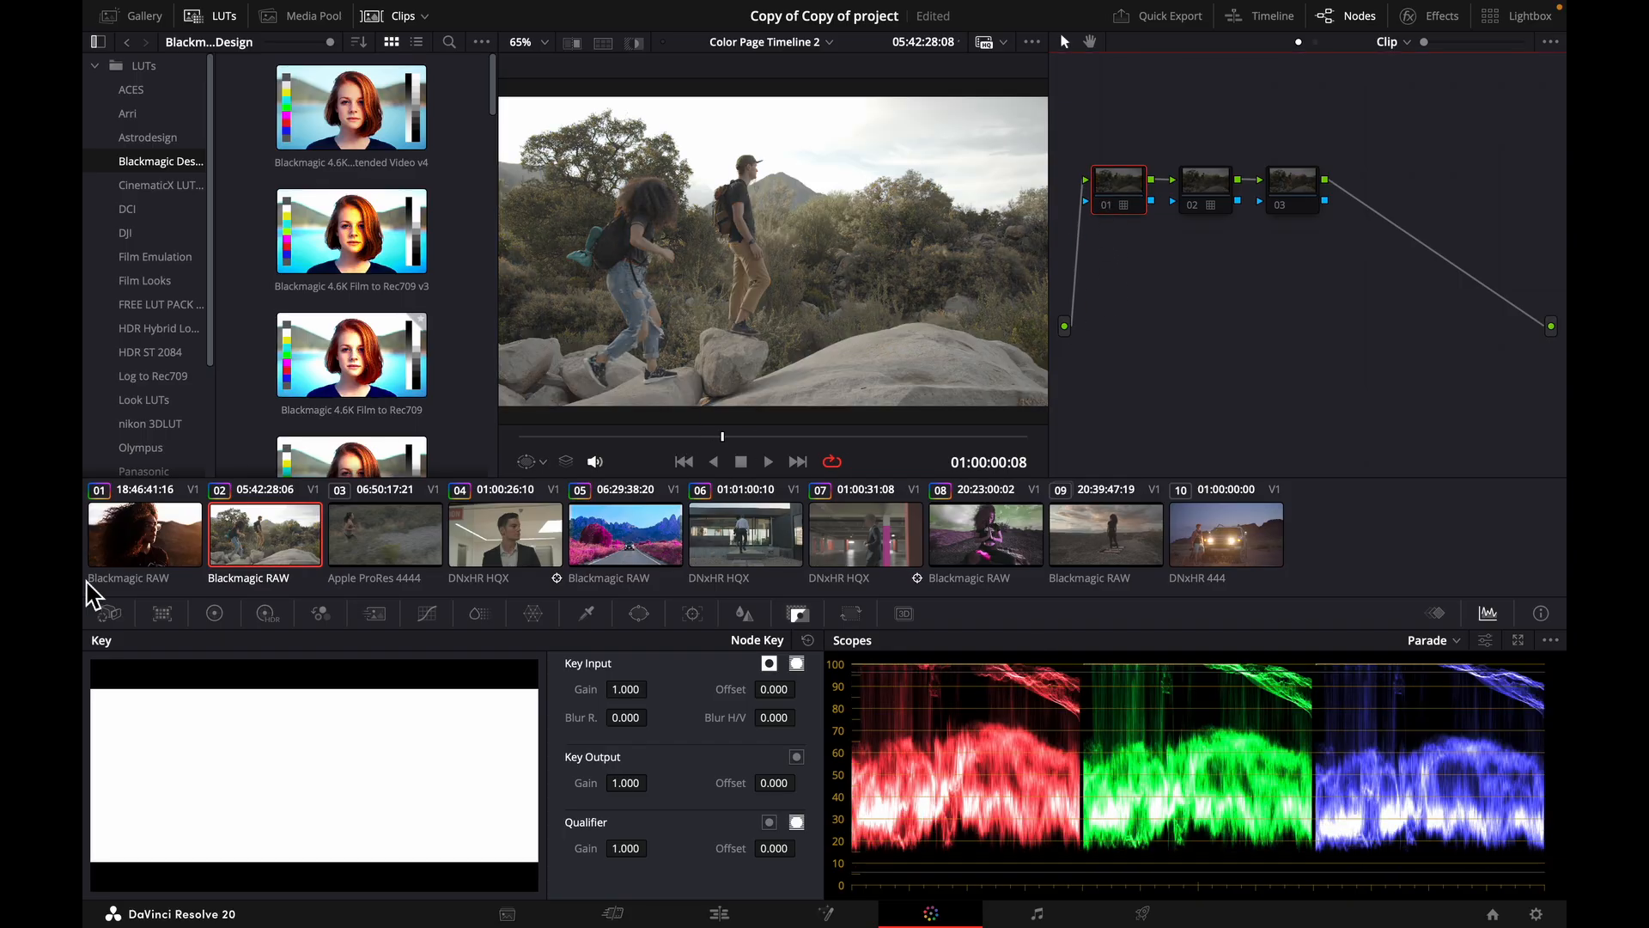
Display clip 02's Camera Raw settings, then enable node 01 and view the image full screen.
{"action": "left_click", "coordinate": [110, 613]}
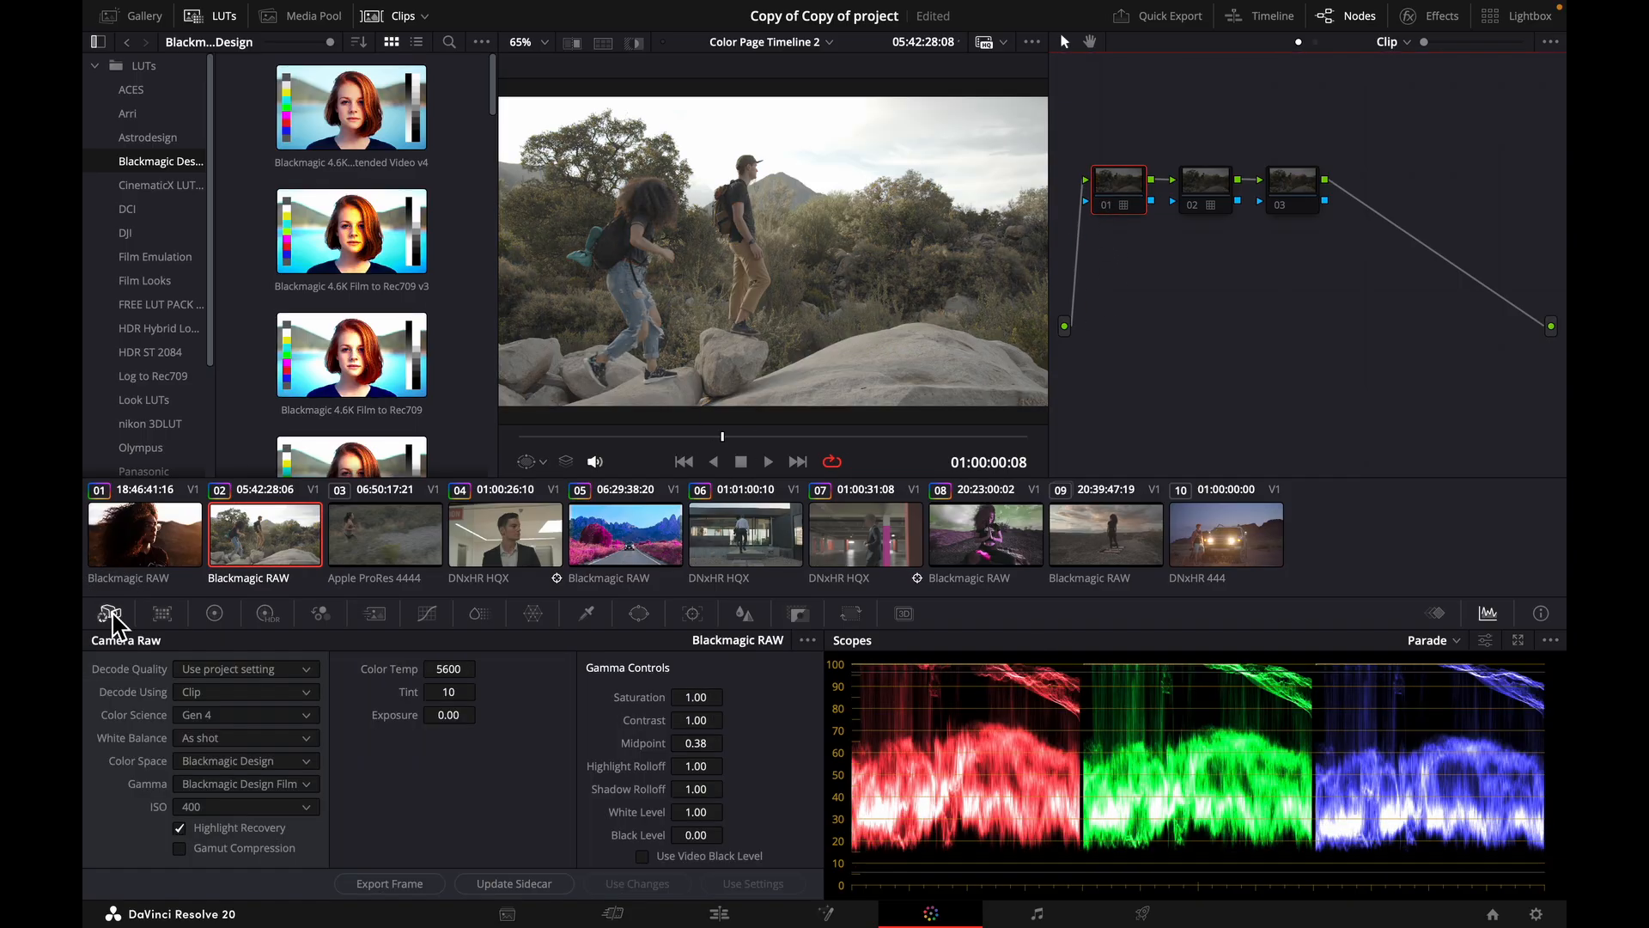
{"action": "left_click", "coordinate": [1107, 206]}
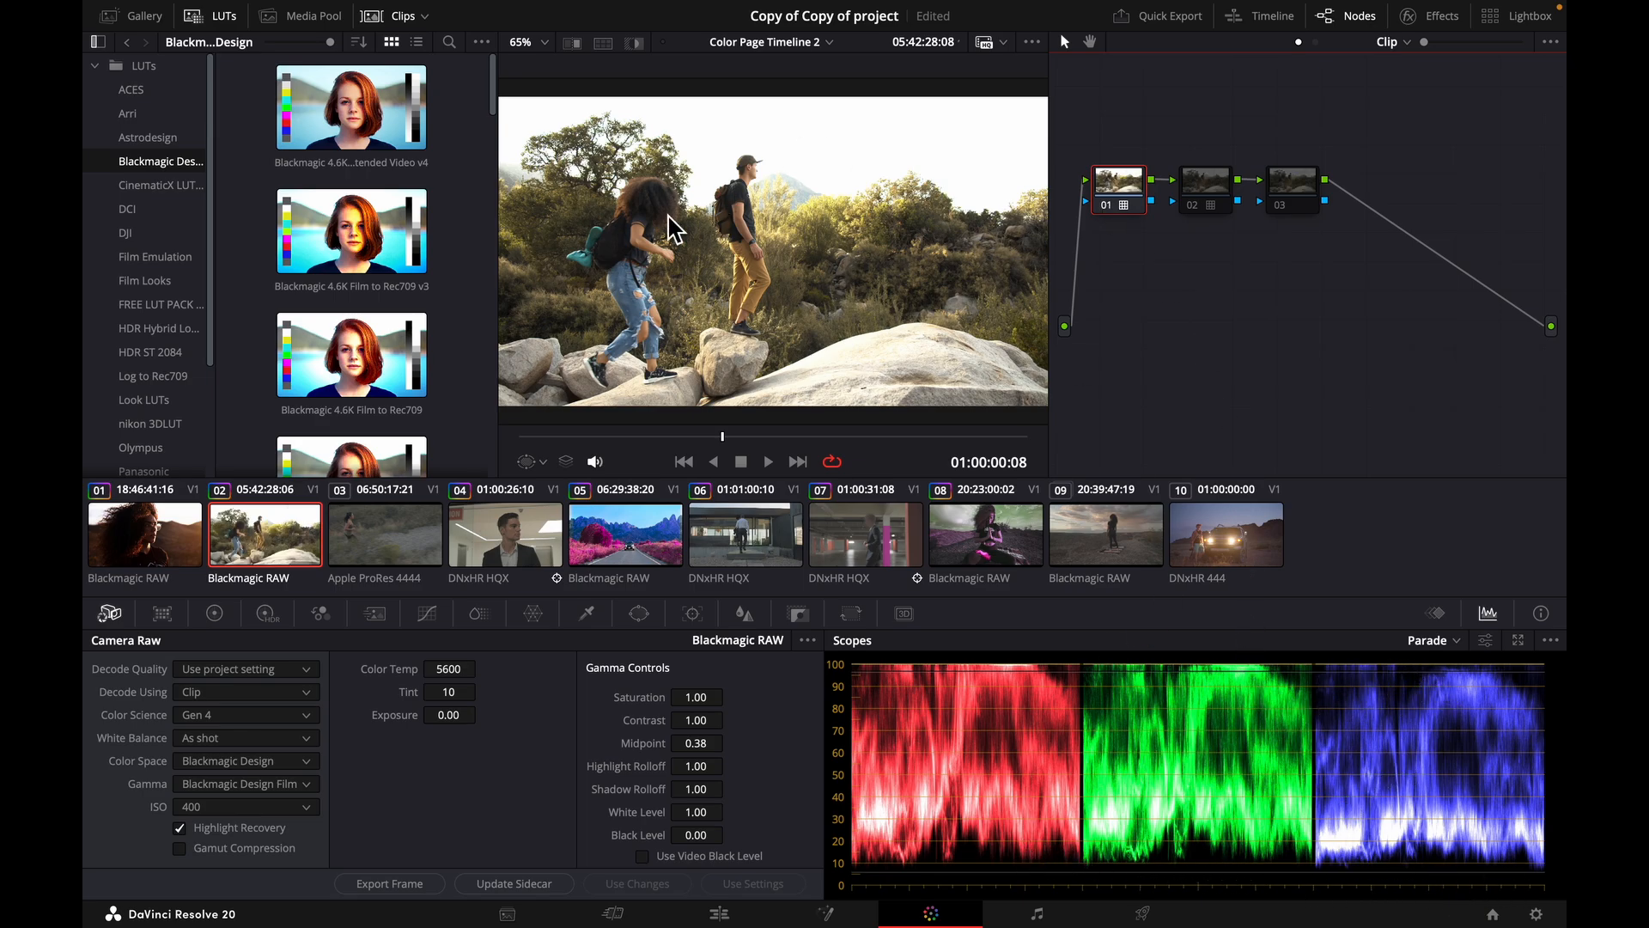
{"action": "key", "text": "ctrl+f"}
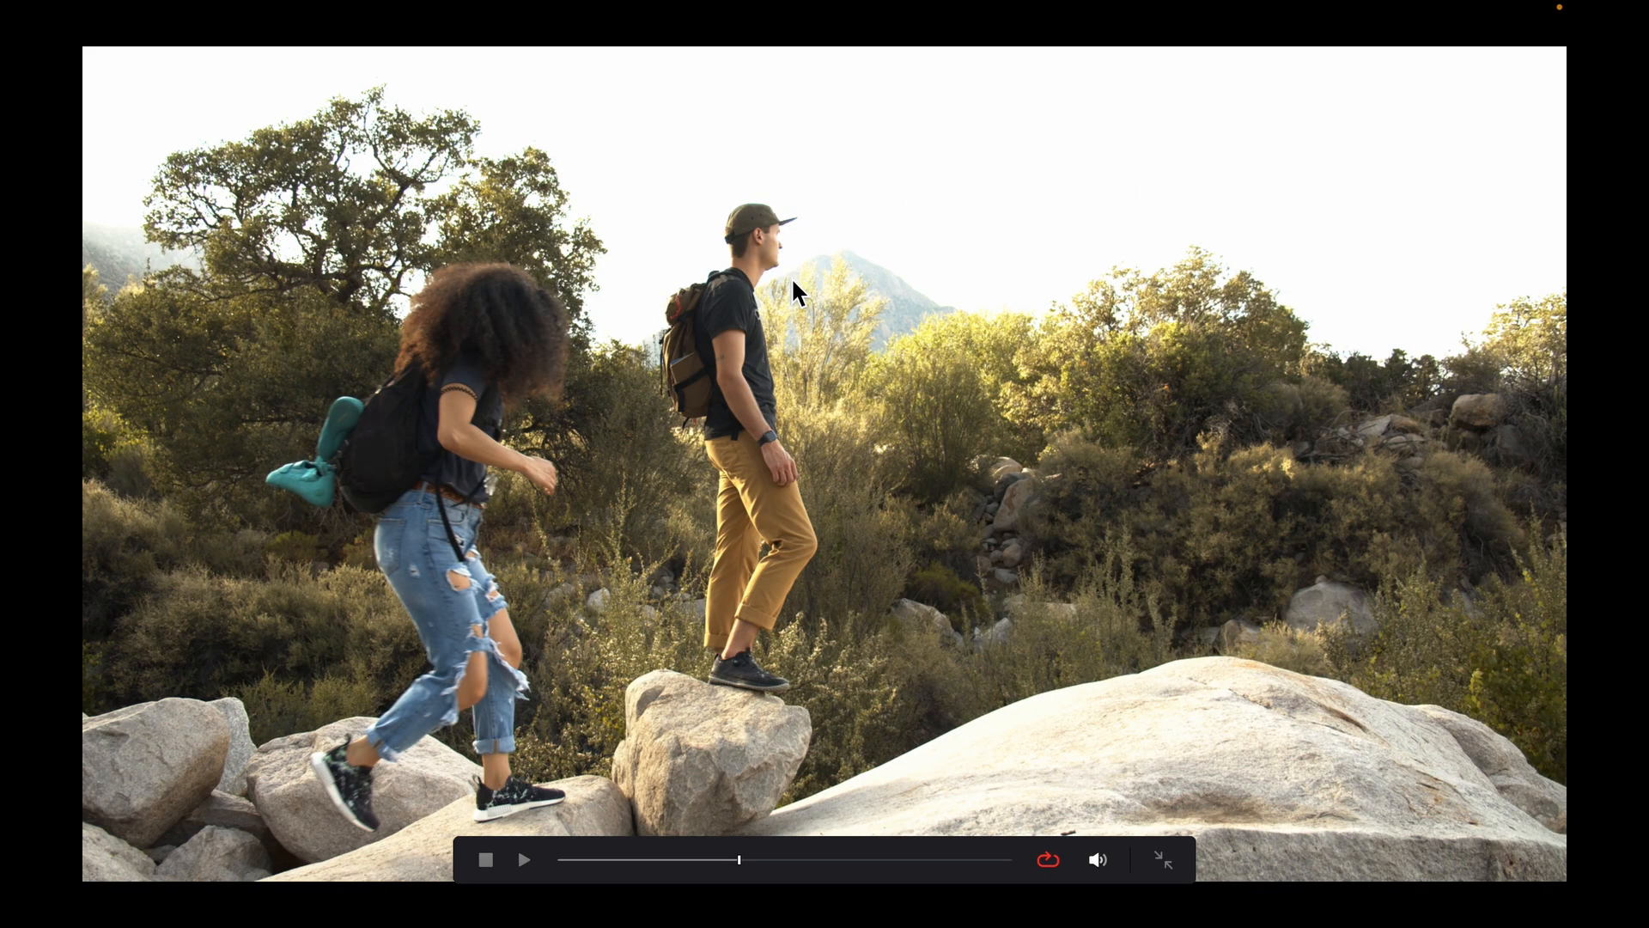
{"action": "key", "text": "ctrl+f"}
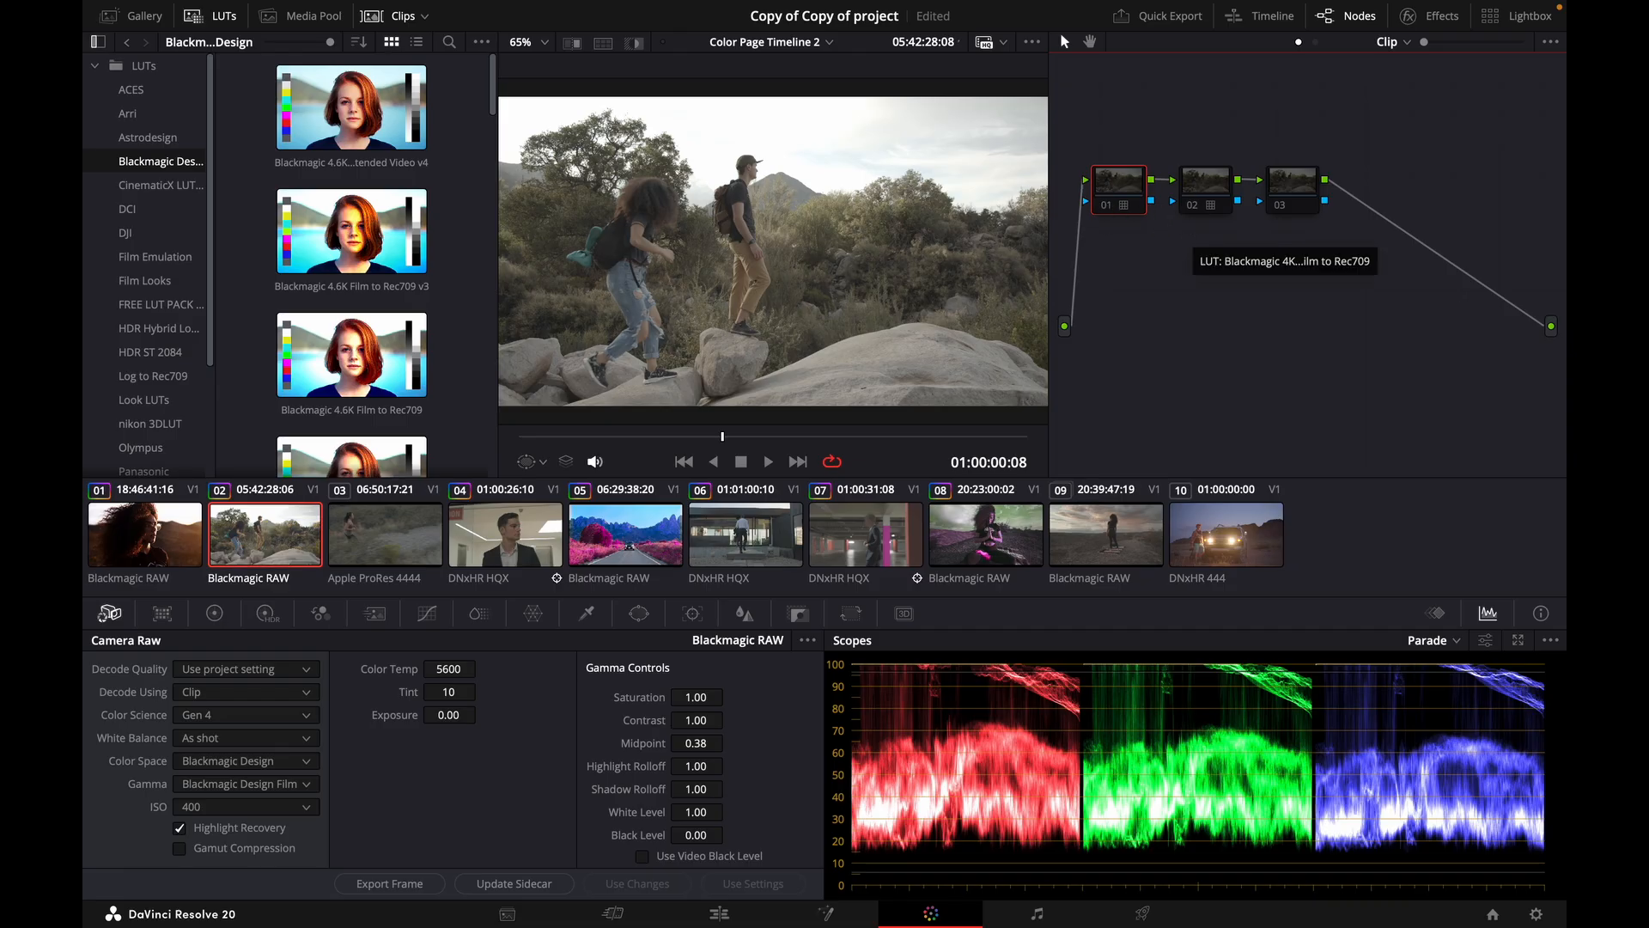
Enable node 02 of clip 02 to compare its Rec709 LUT, then switch to node 03 instead.
{"action": "left_click", "coordinate": [1192, 206]}
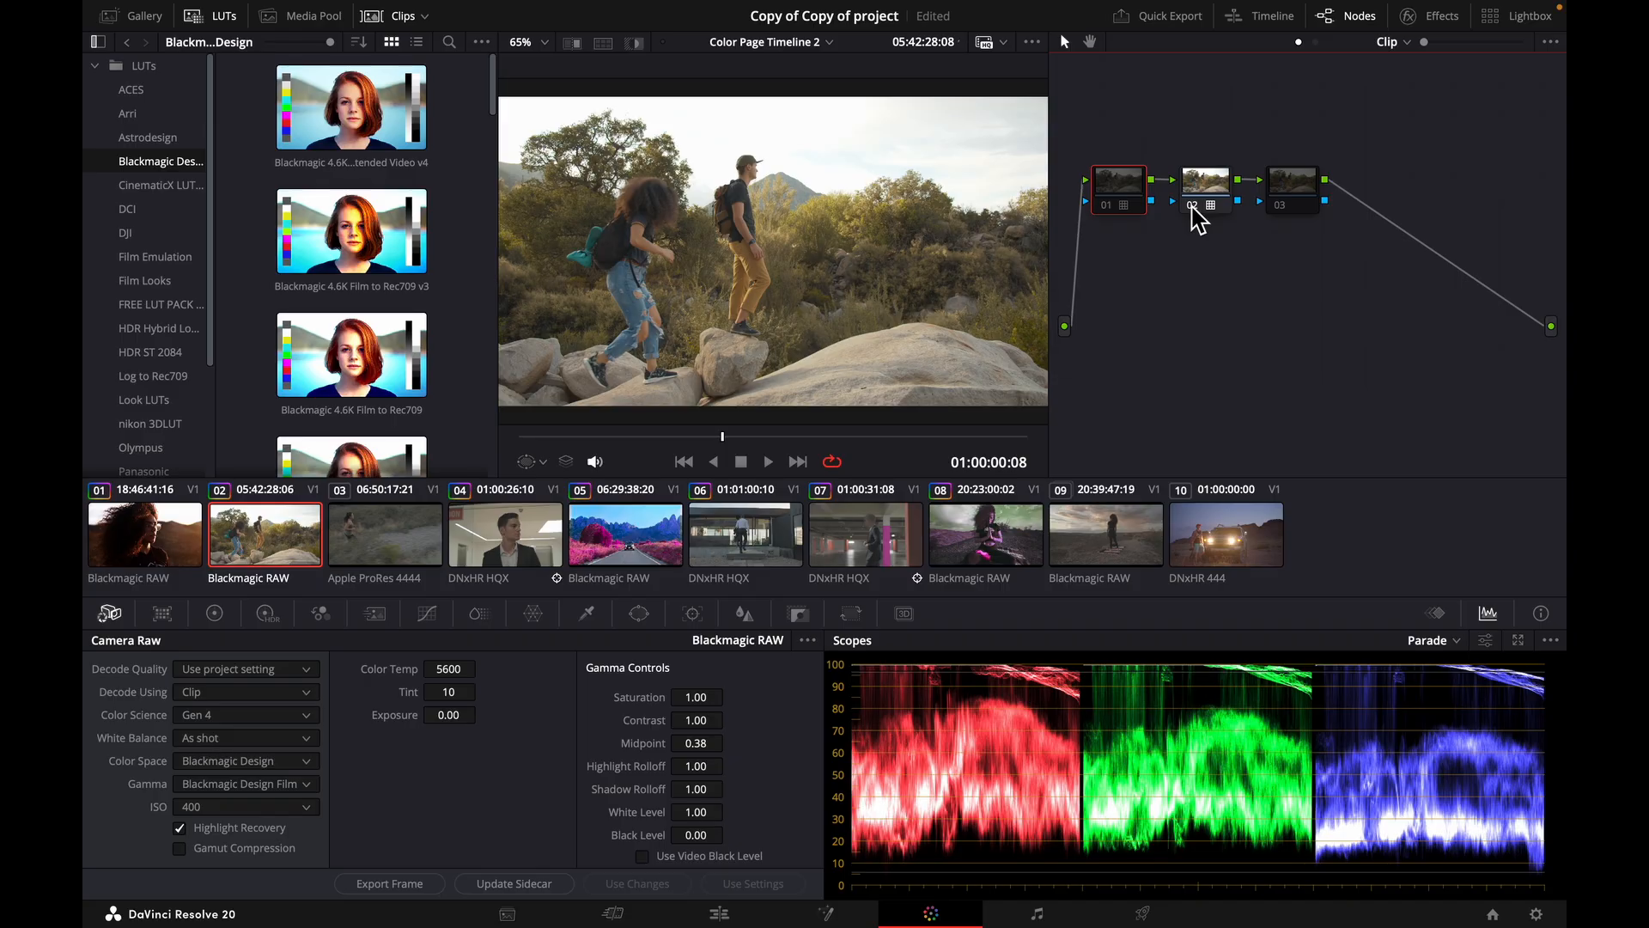
{"action": "left_click", "coordinate": [1206, 180]}
{"action": "left_click", "coordinate": [1280, 210]}
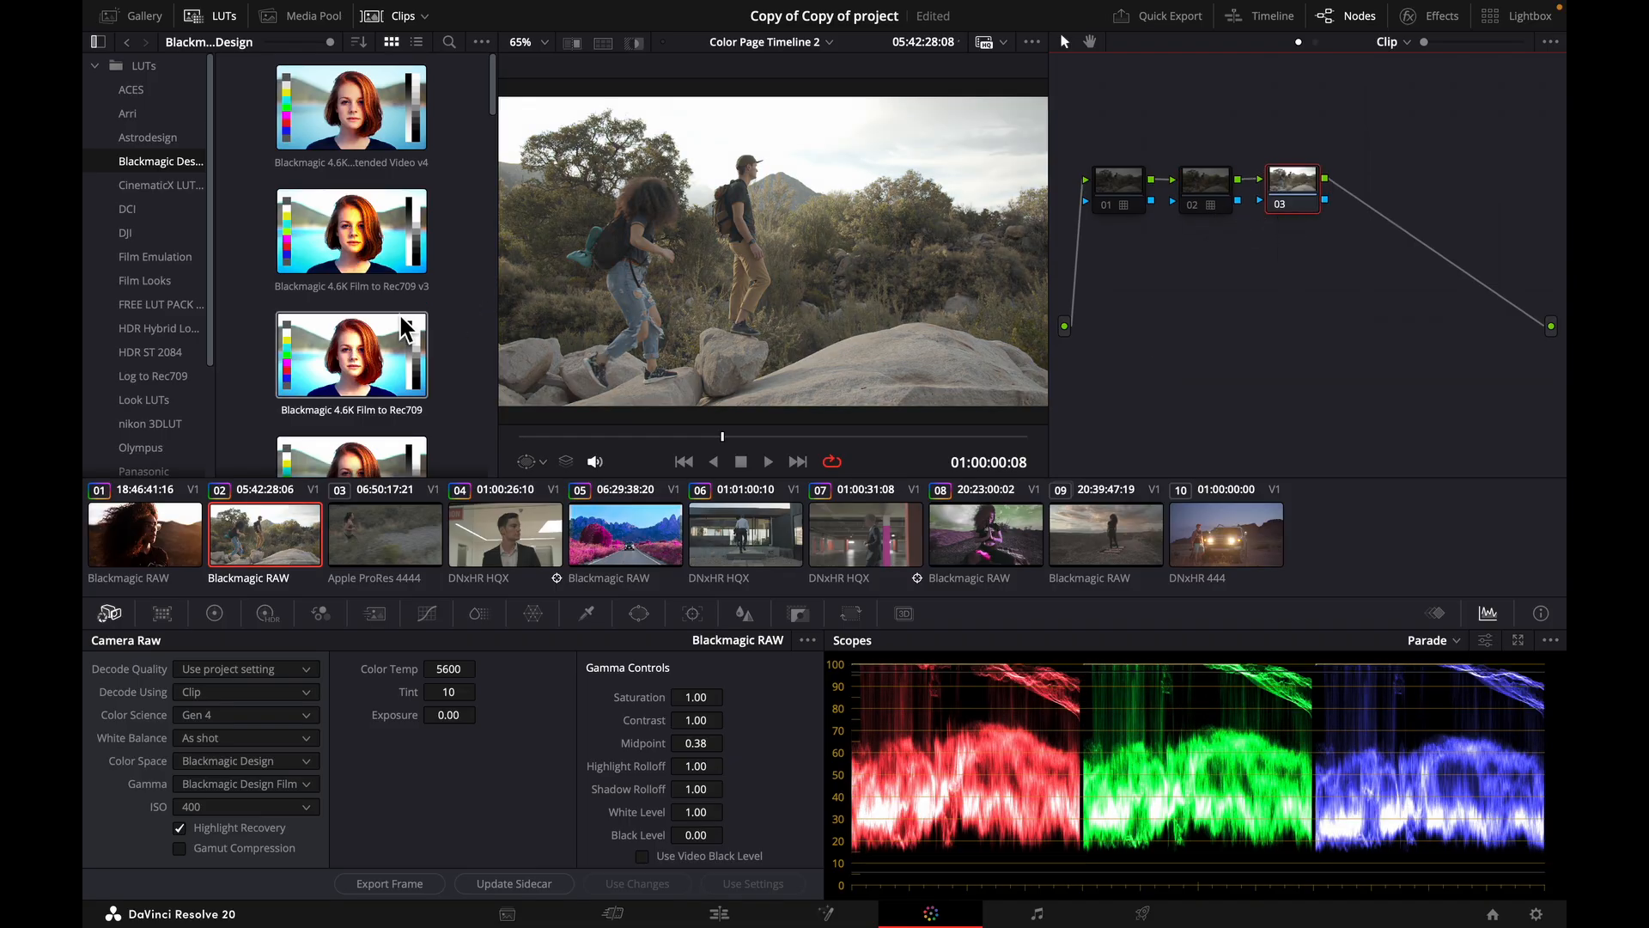
Preview the Blackmagic Design LUTs on node 03 of clip 02, from the 4.6K Film versions through 4K Film to Broadcast Film.
{"action": "scroll", "coordinate": [335, 354], "scroll_direction": "down", "scroll_amount": 2}
{"action": "scroll", "coordinate": [335, 354], "scroll_direction": "down", "scroll_amount": 1}
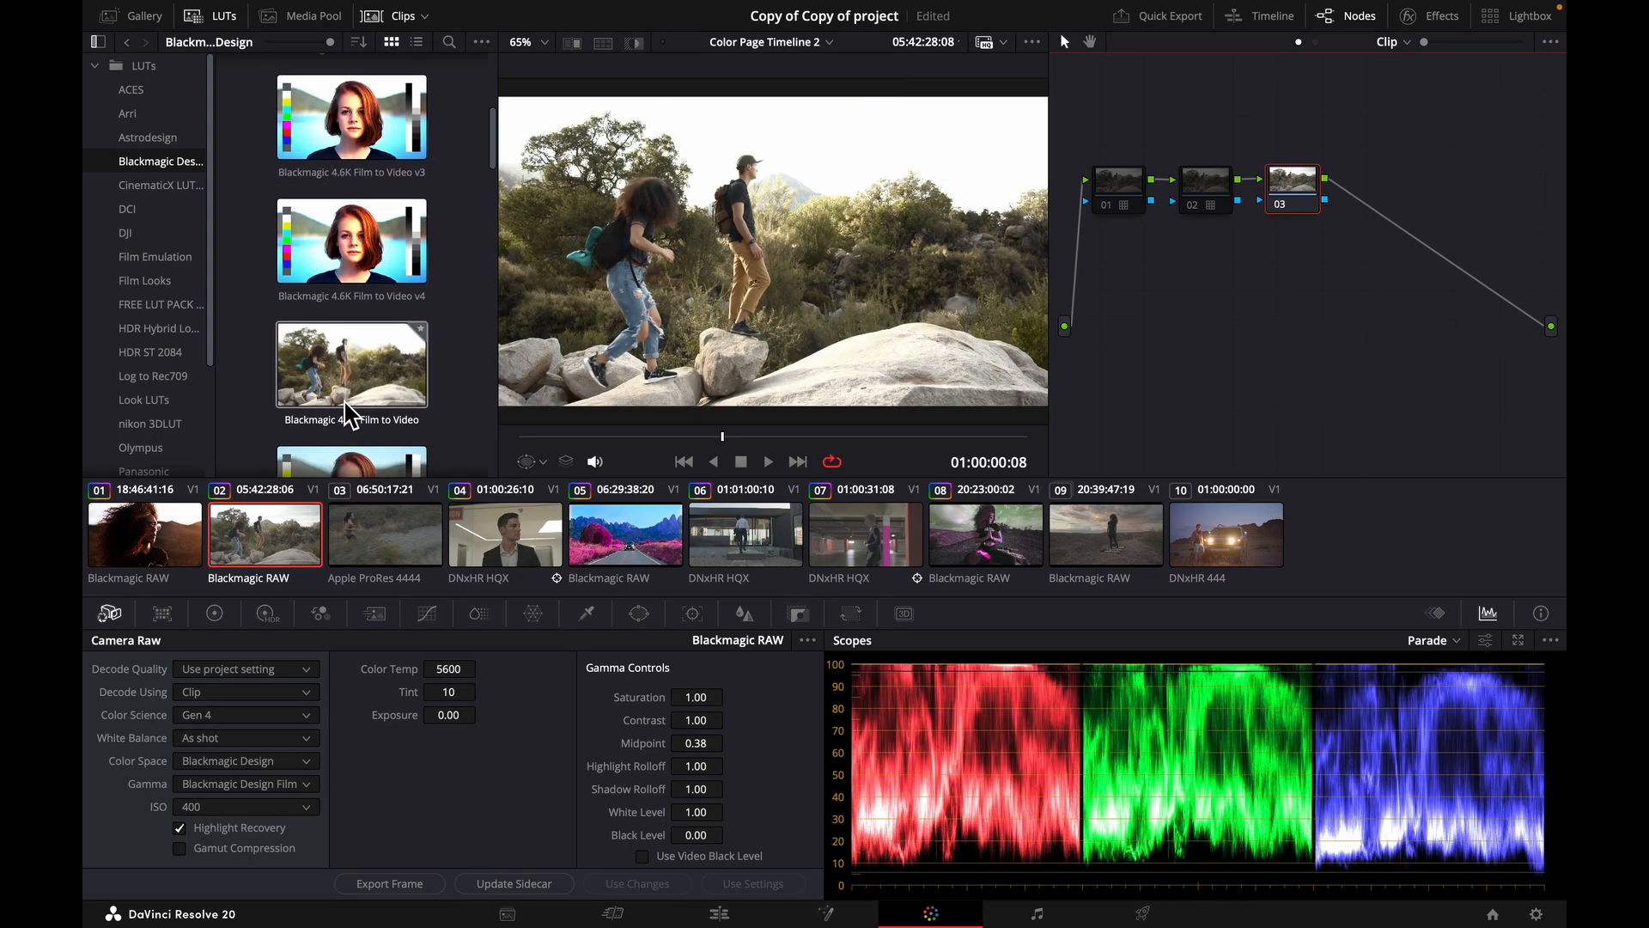
{"action": "scroll", "coordinate": [367, 371], "scroll_direction": "down", "scroll_amount": 5}
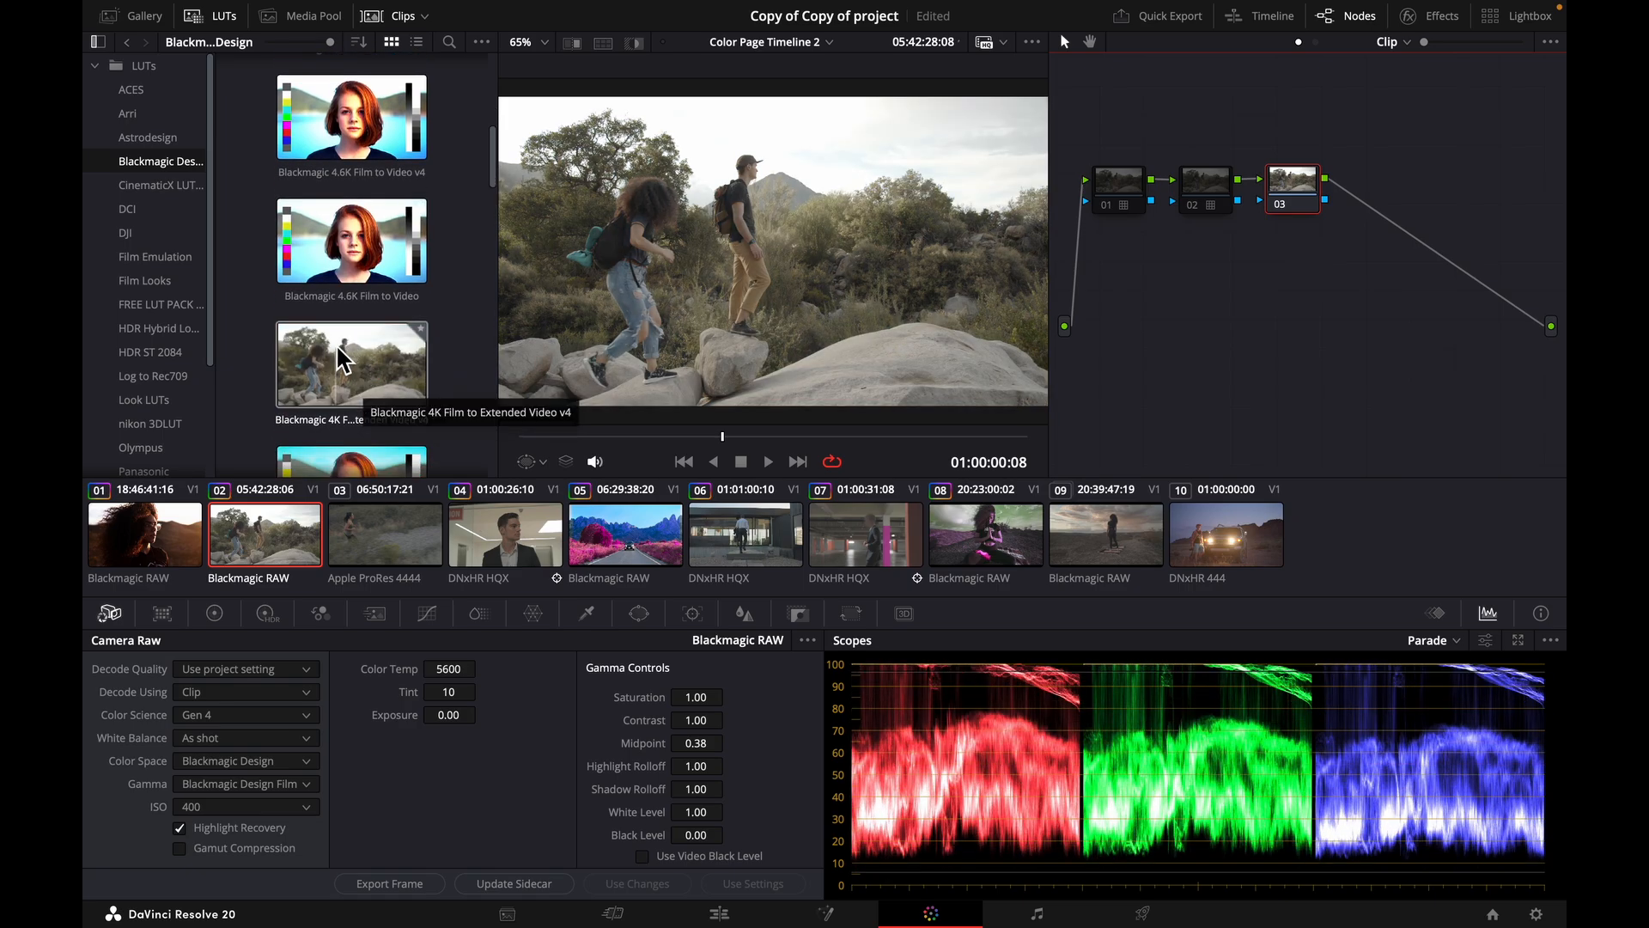
{"action": "scroll", "coordinate": [359, 370], "scroll_direction": "down", "scroll_amount": 2}
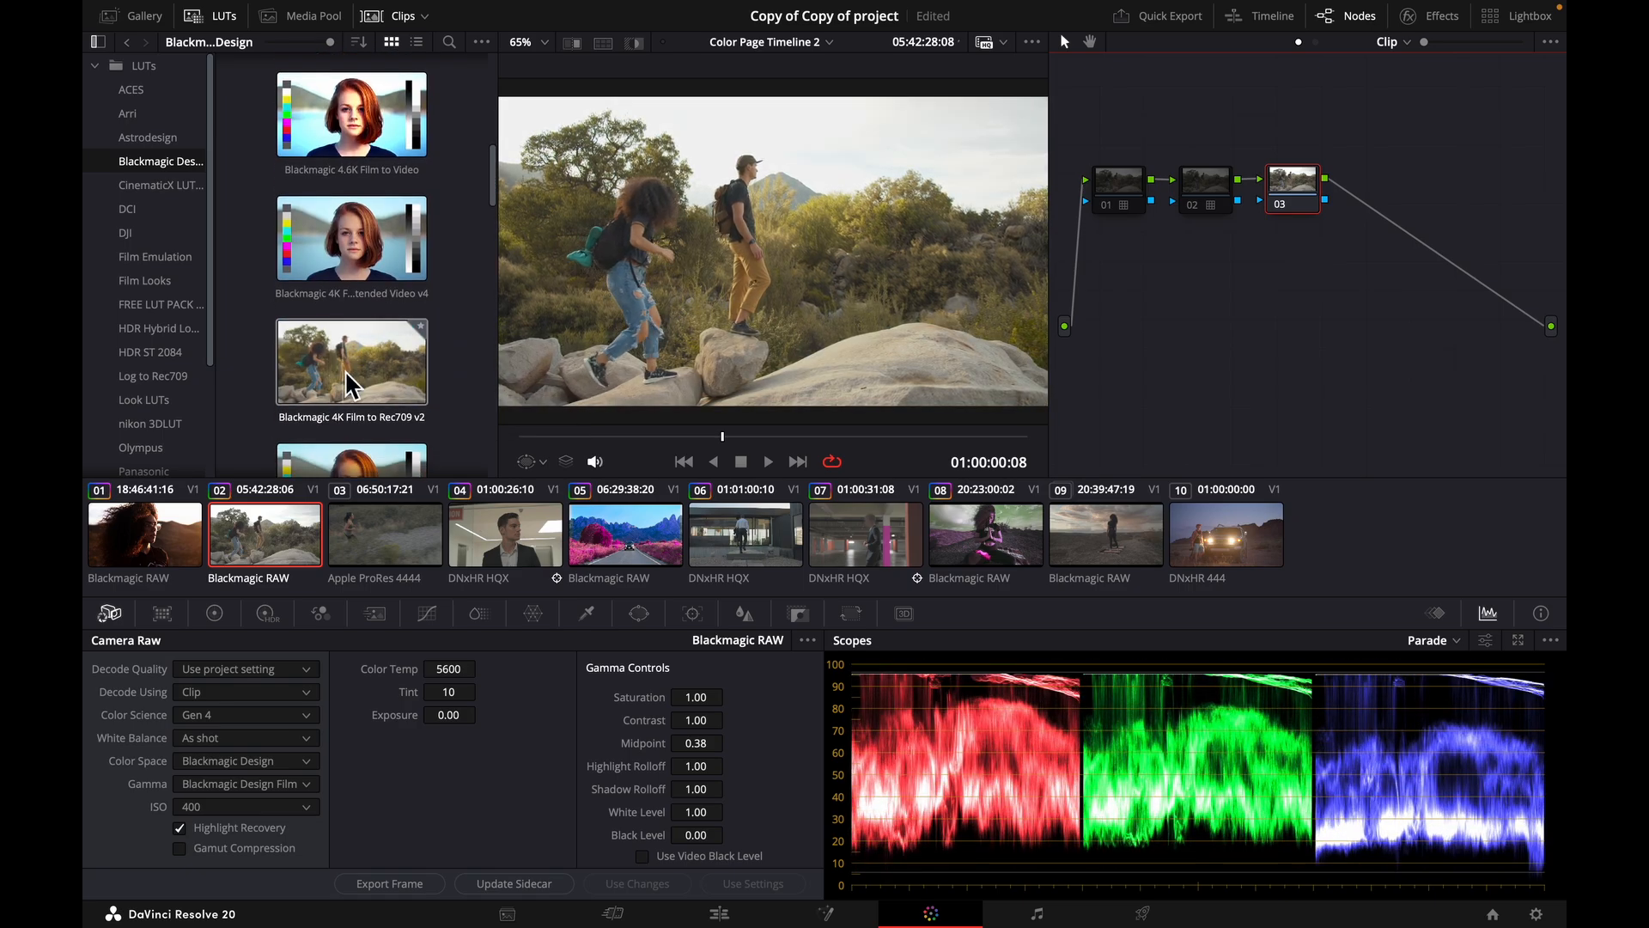
{"action": "scroll", "coordinate": [344, 369], "scroll_direction": "down", "scroll_amount": 2}
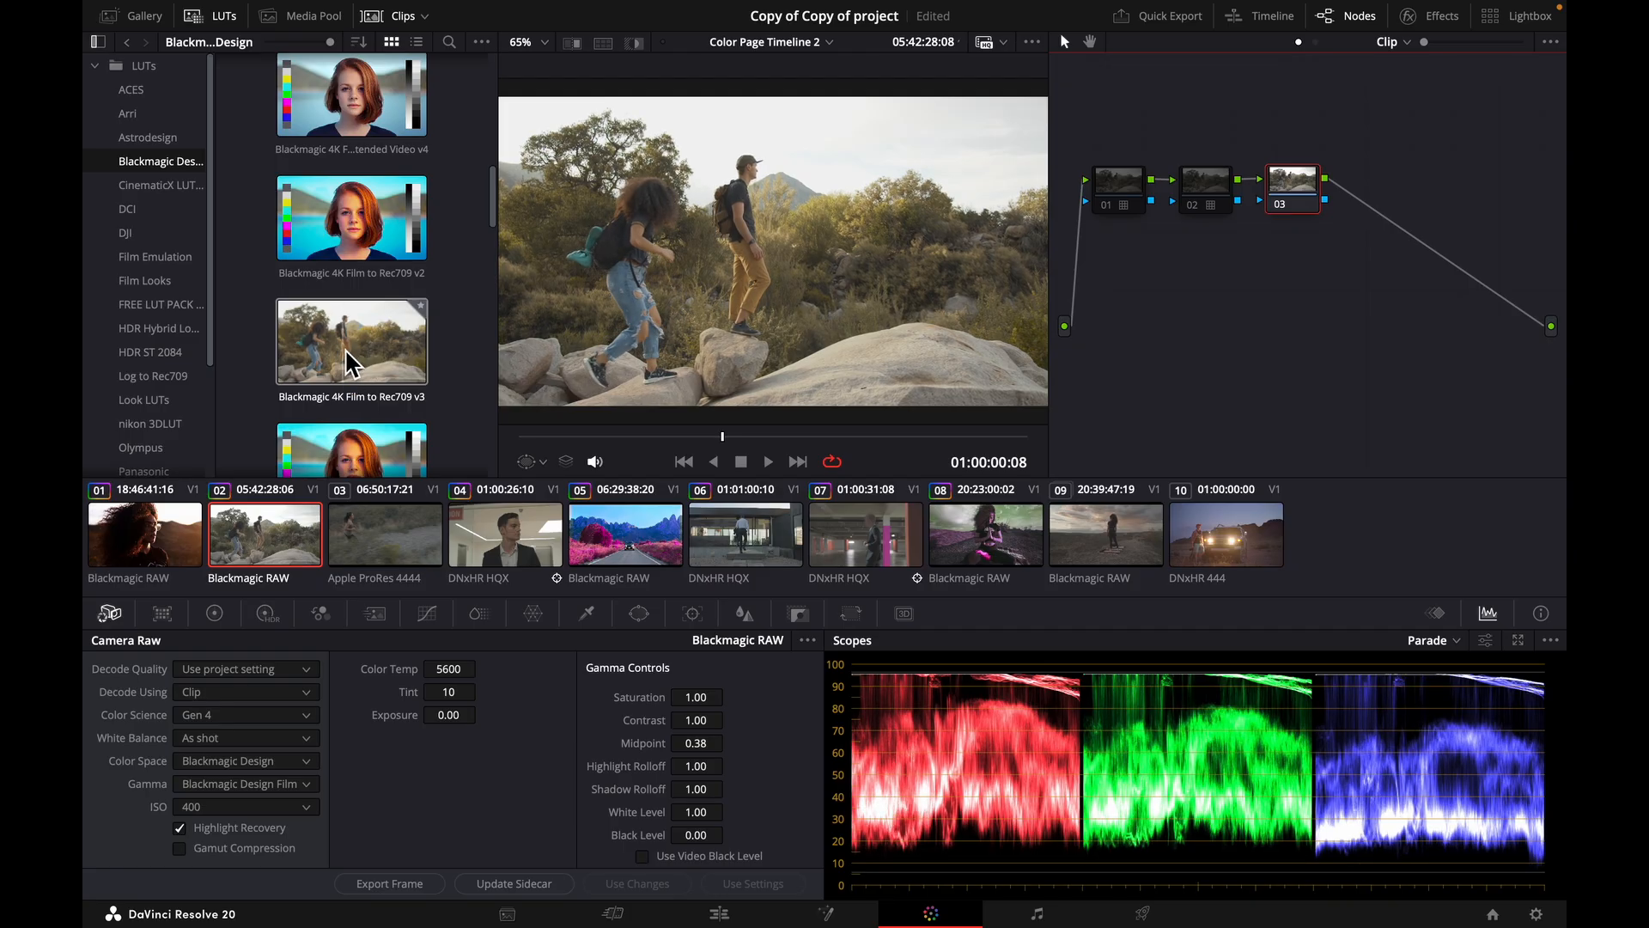
{"action": "scroll", "coordinate": [344, 365], "scroll_direction": "down", "scroll_amount": 2}
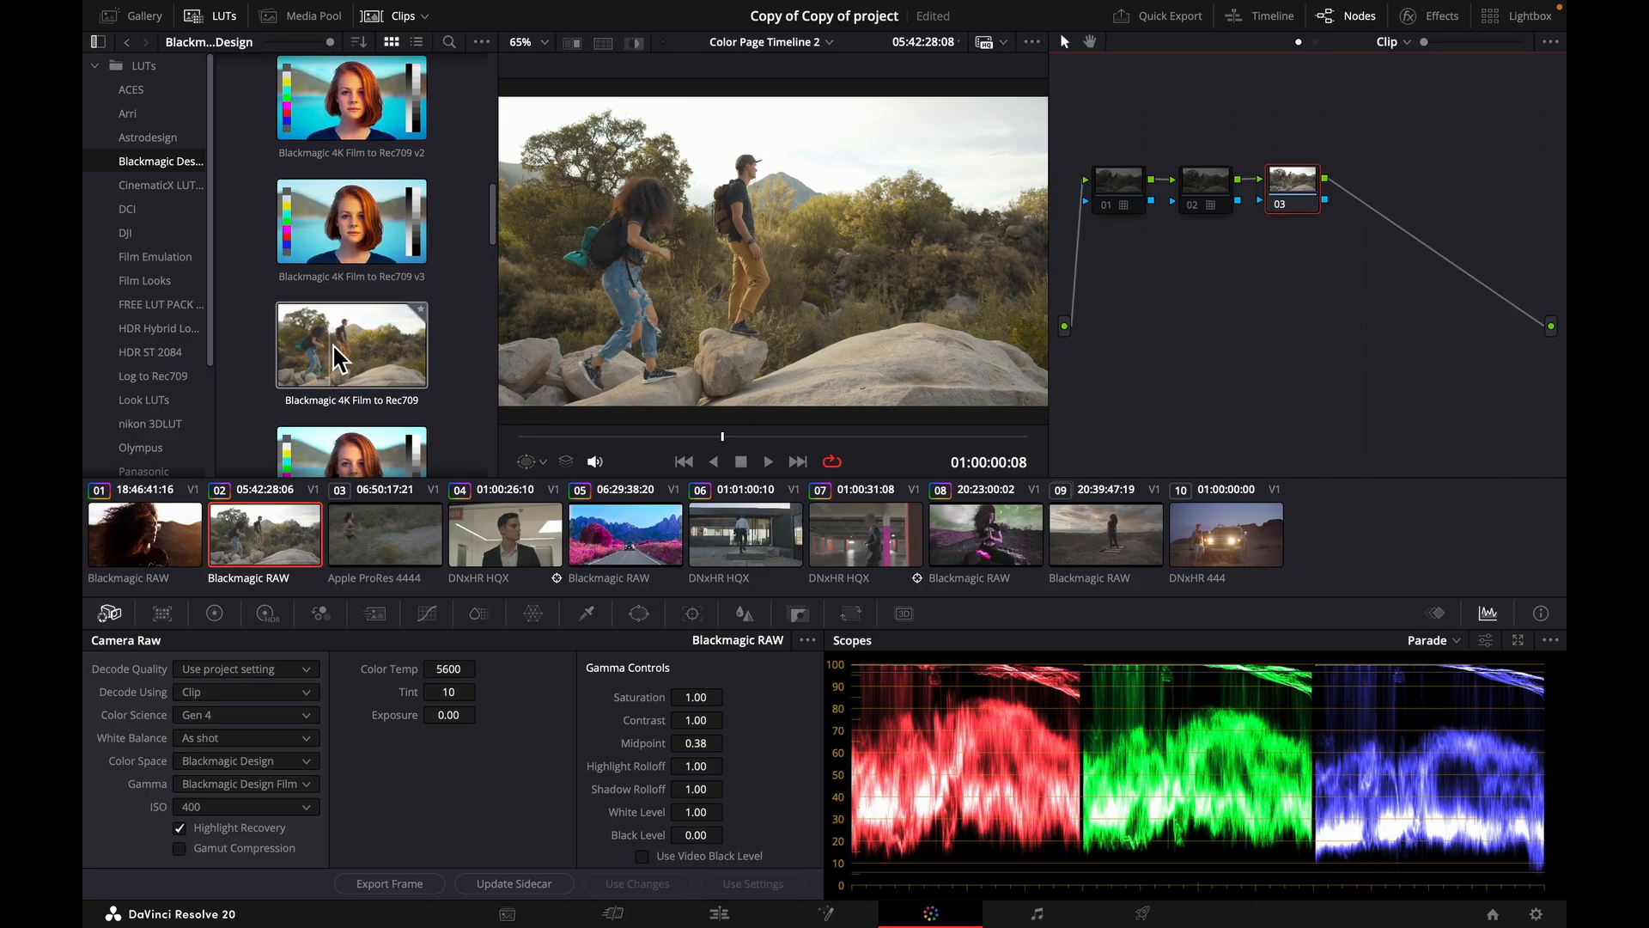
{"action": "scroll", "coordinate": [336, 365], "scroll_direction": "down", "scroll_amount": 2}
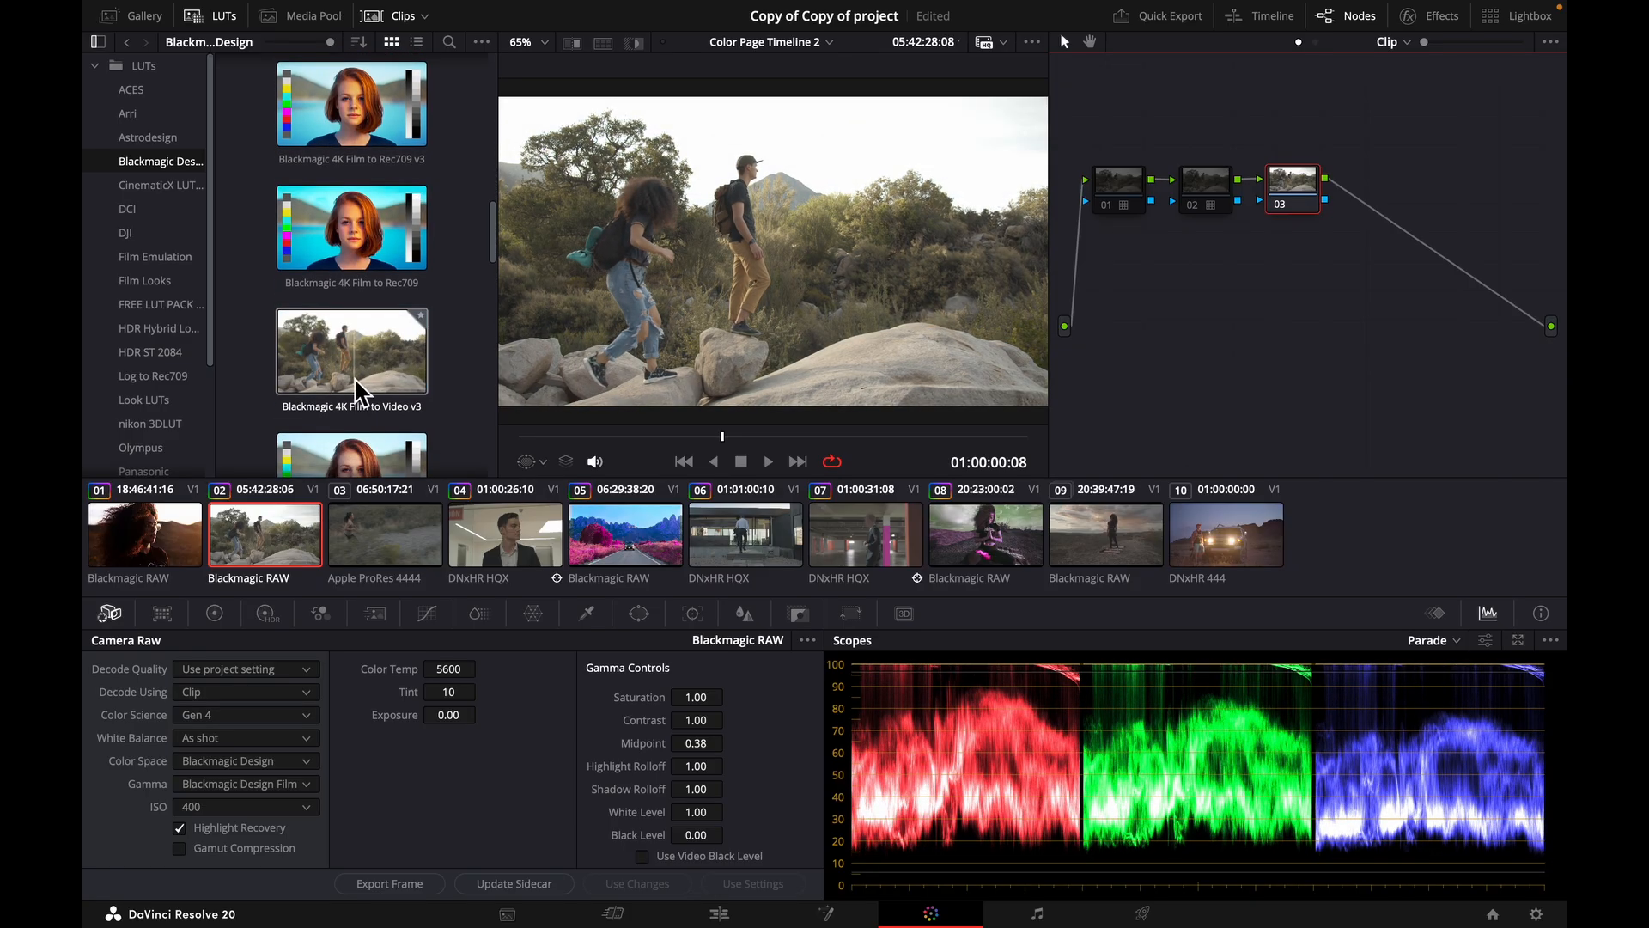
{"action": "scroll", "coordinate": [344, 430], "scroll_direction": "down", "scroll_amount": 1}
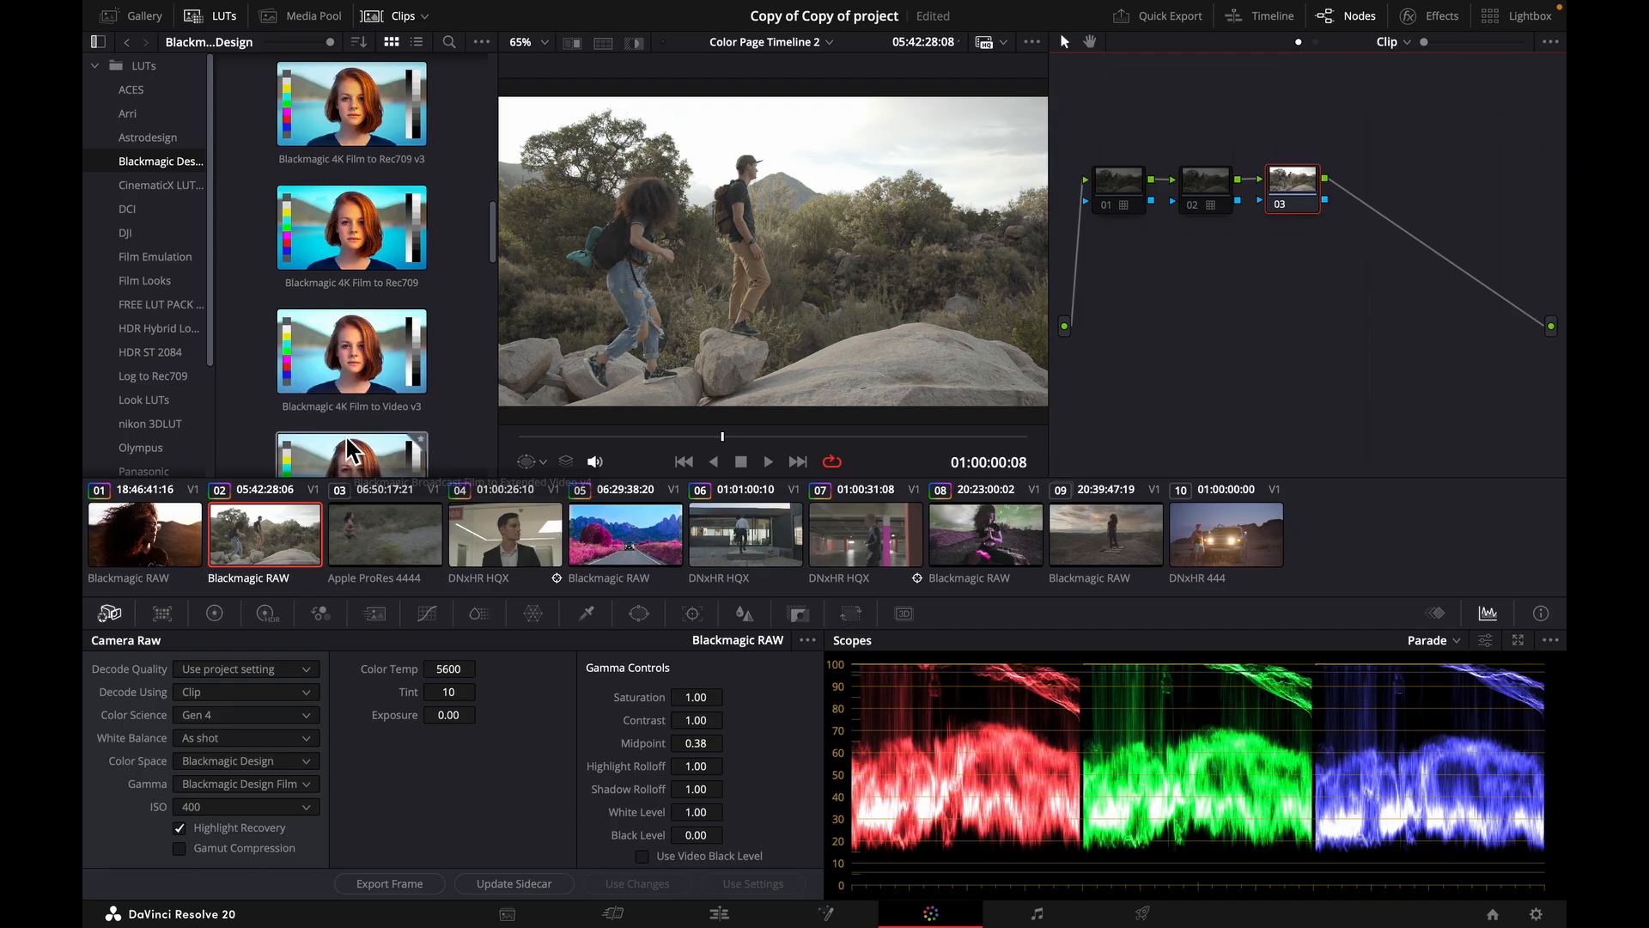
{"action": "scroll", "coordinate": [346, 448], "scroll_direction": "down", "scroll_amount": 1}
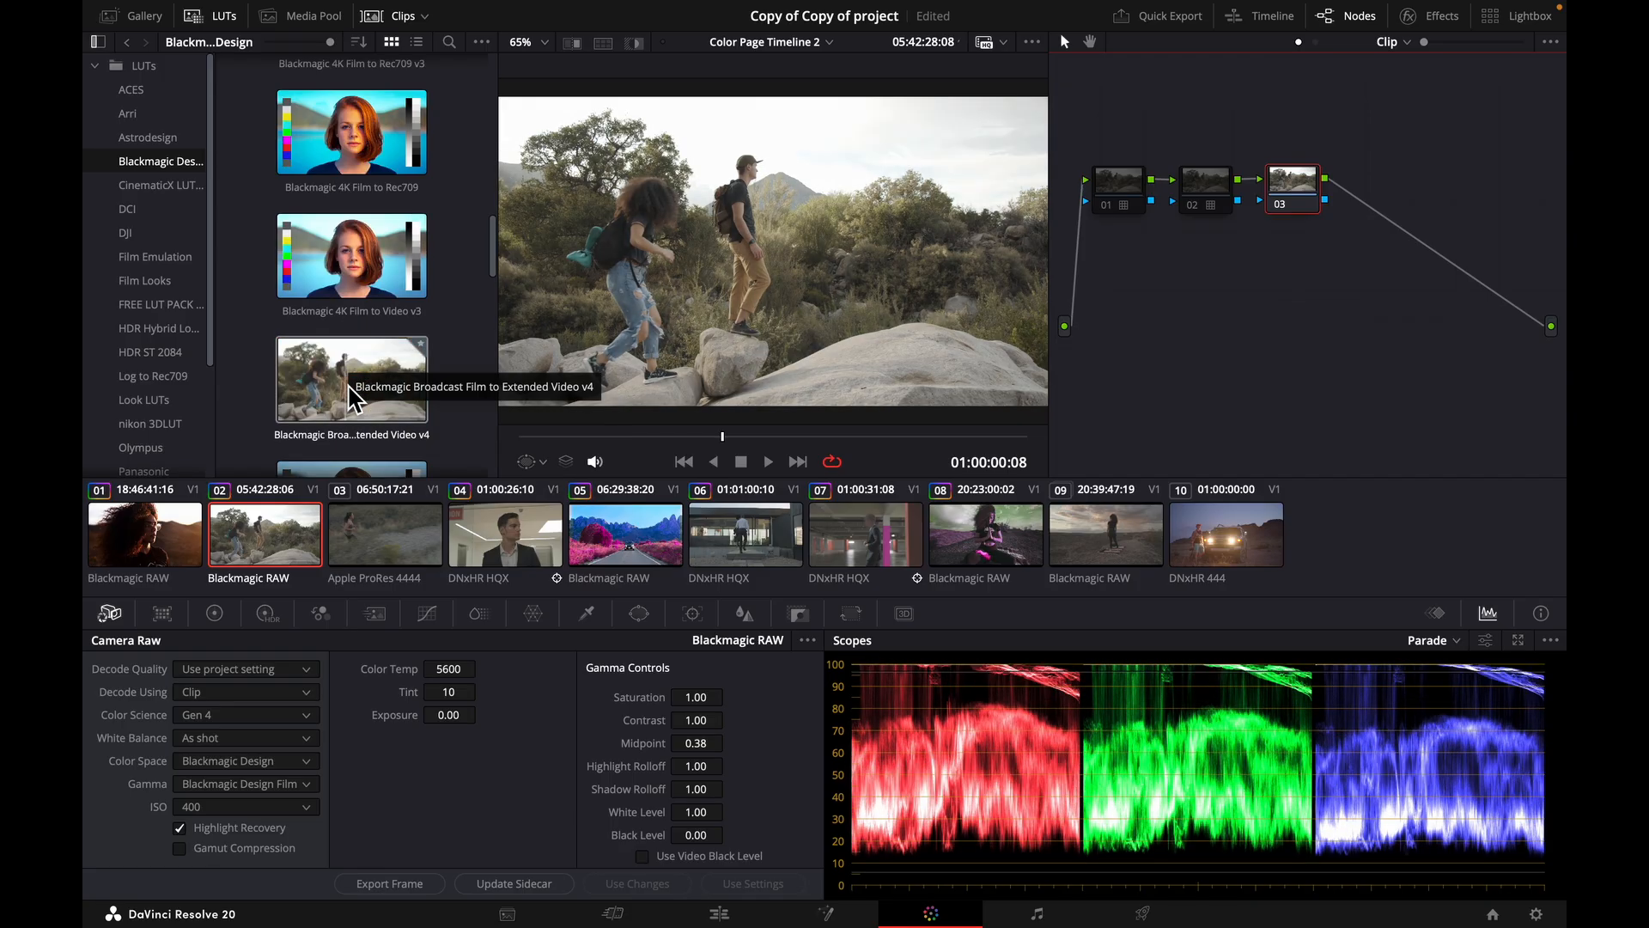
{"action": "scroll", "coordinate": [349, 392], "scroll_direction": "down", "scroll_amount": 4}
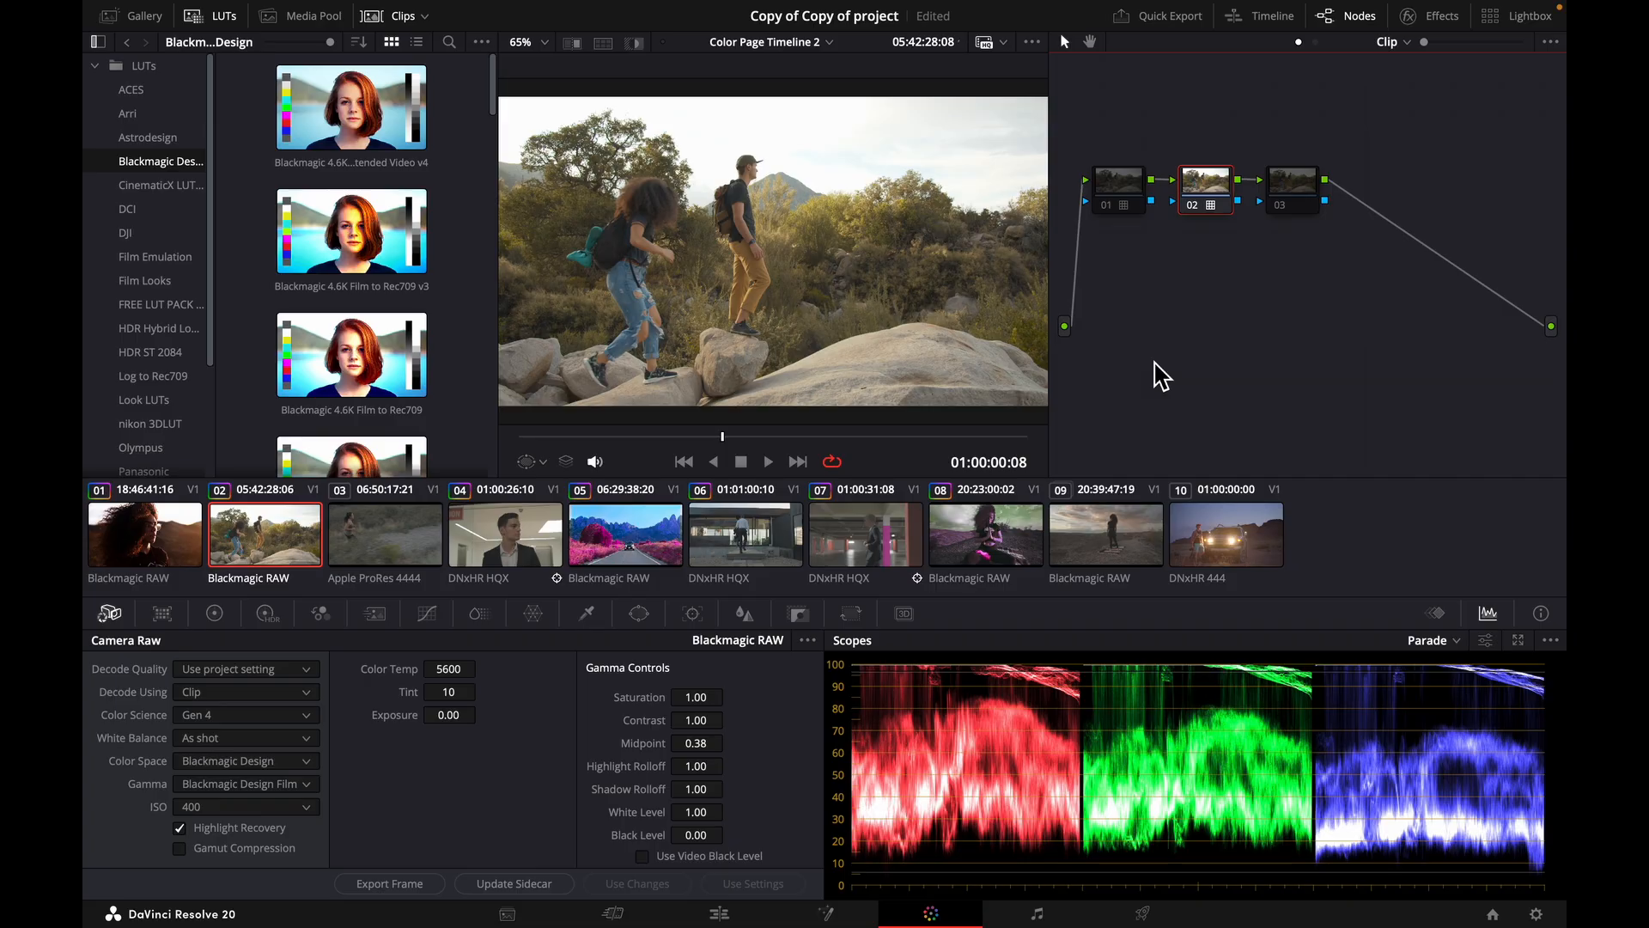
Save the project and switch to clip 01.
{"action": "key", "text": "ctrl+s"}
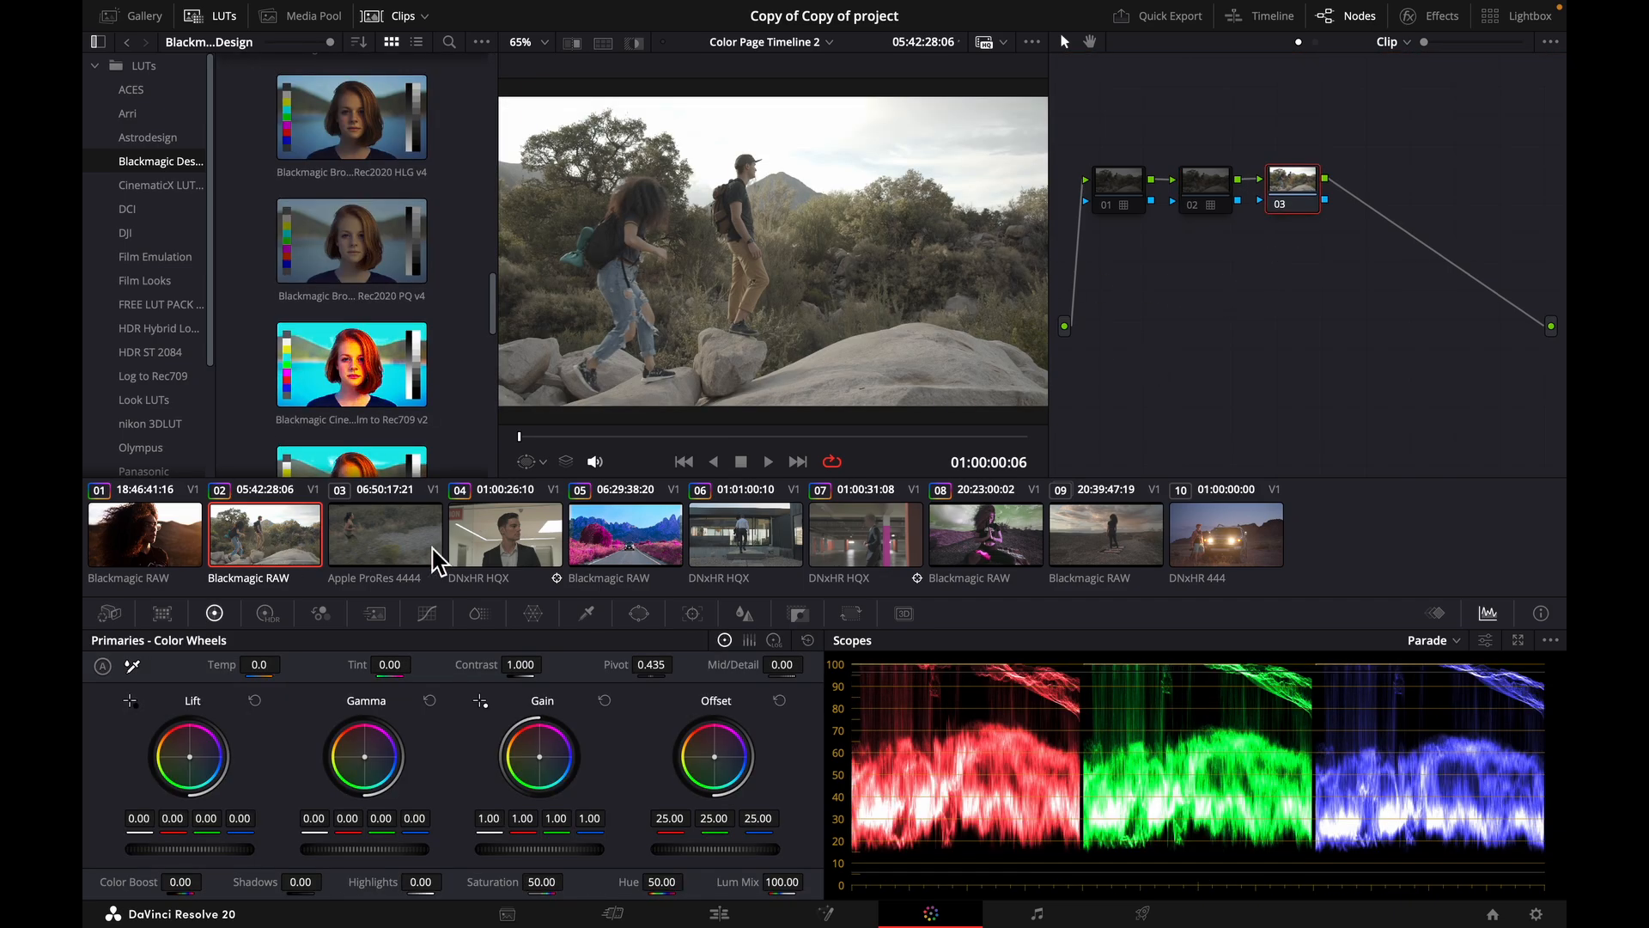
{"action": "left_click", "coordinate": [159, 550]}
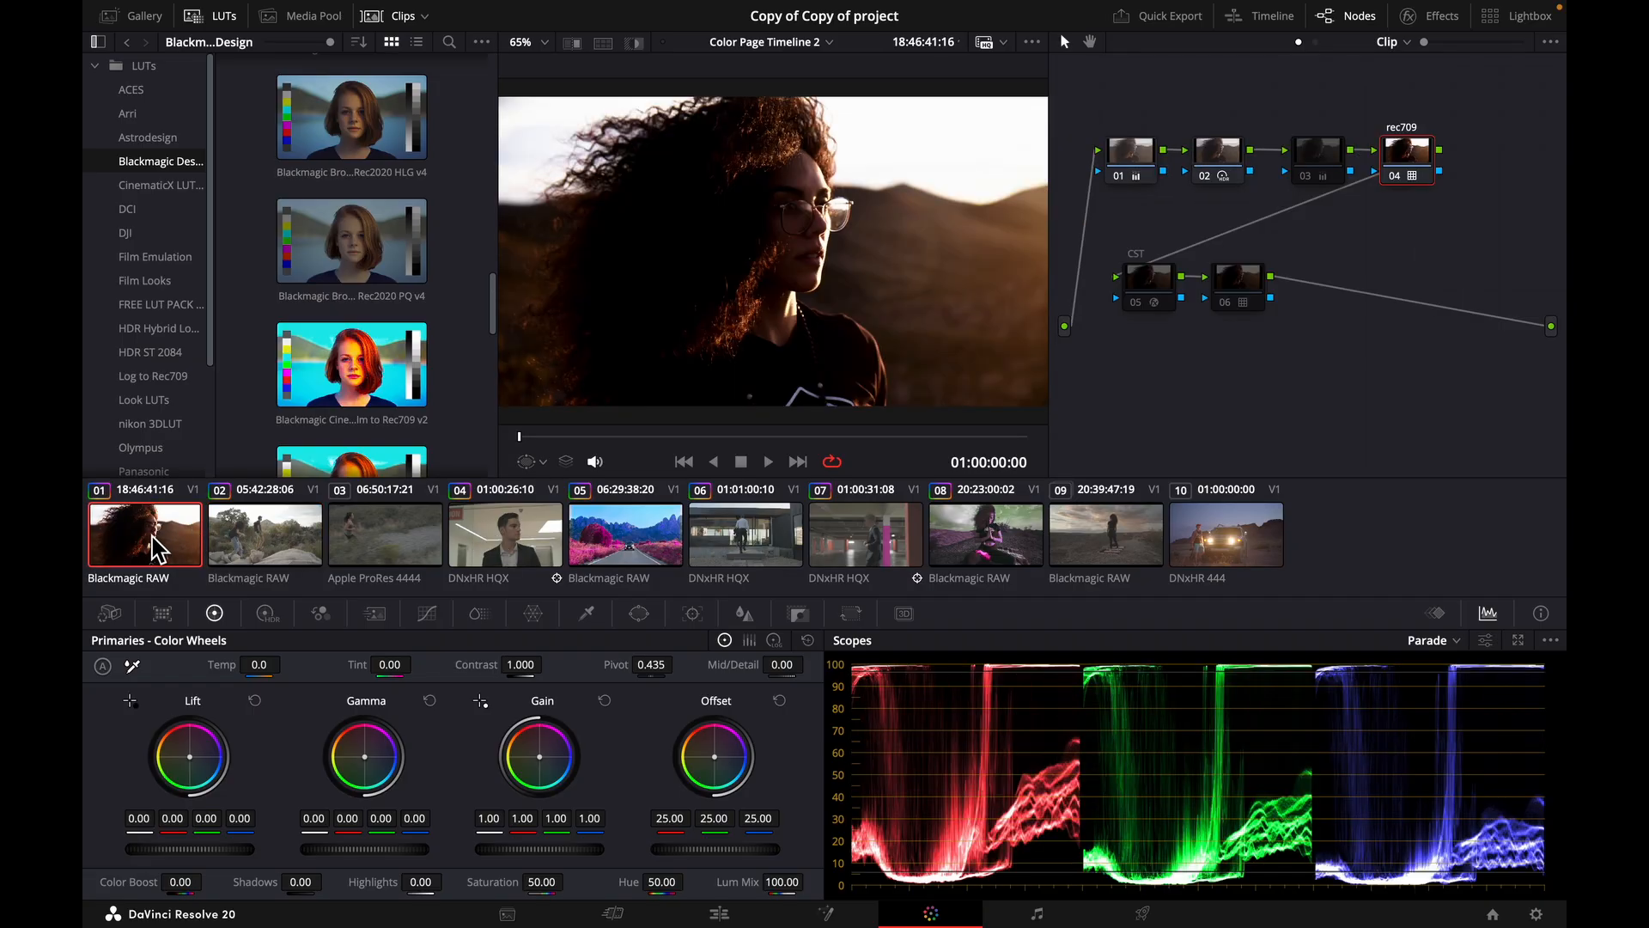